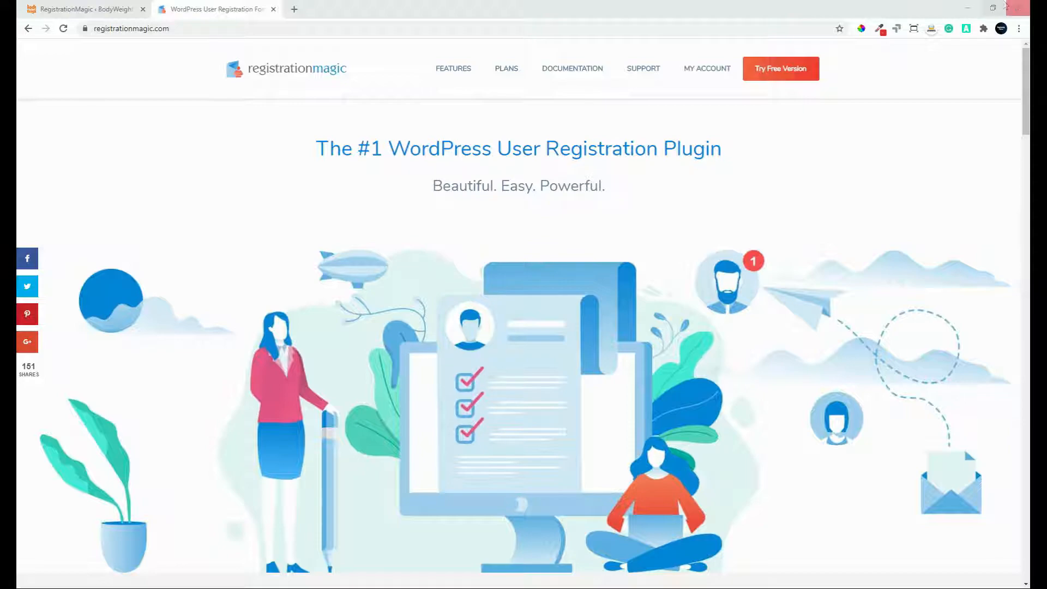
Look through the RegistrationMagic homepage's feature sections down to the premium upgrade and testimonials, and return to its beginning.
drag(1027, 82, 1025, 156)
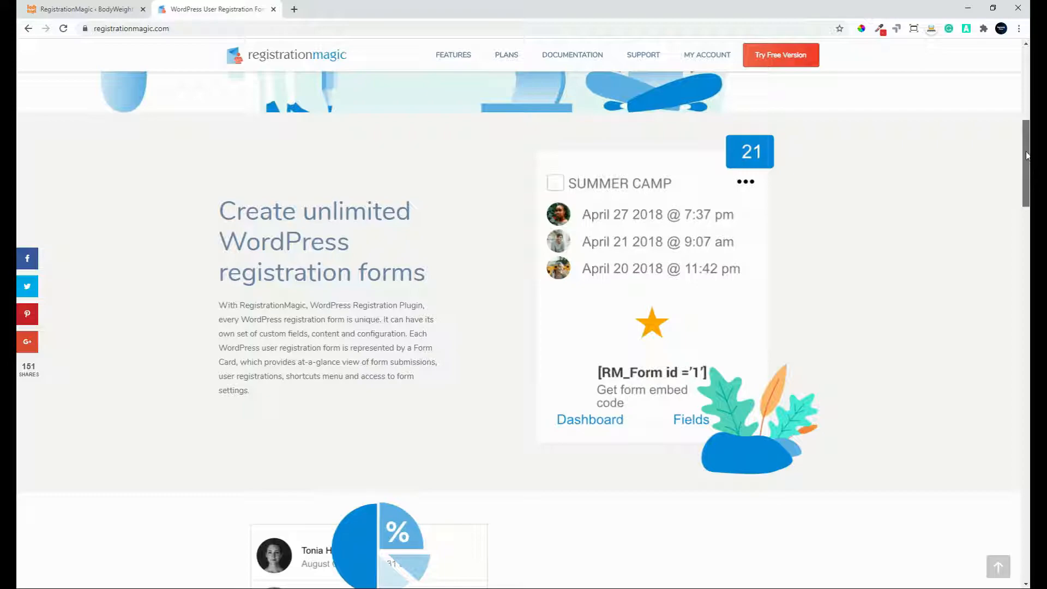
drag(1025, 152, 1017, 218)
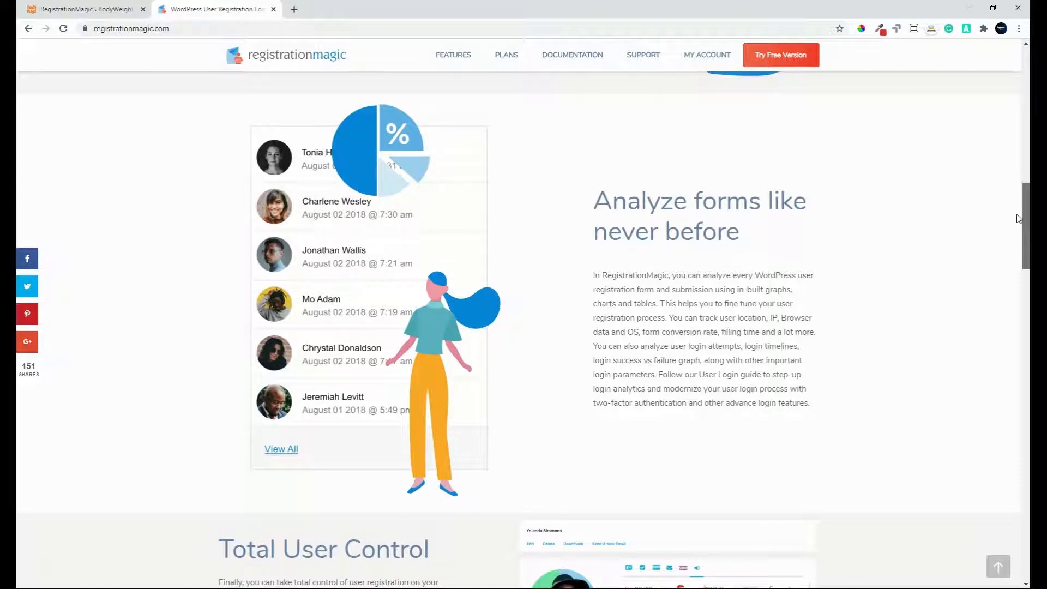
drag(1018, 218, 1019, 264)
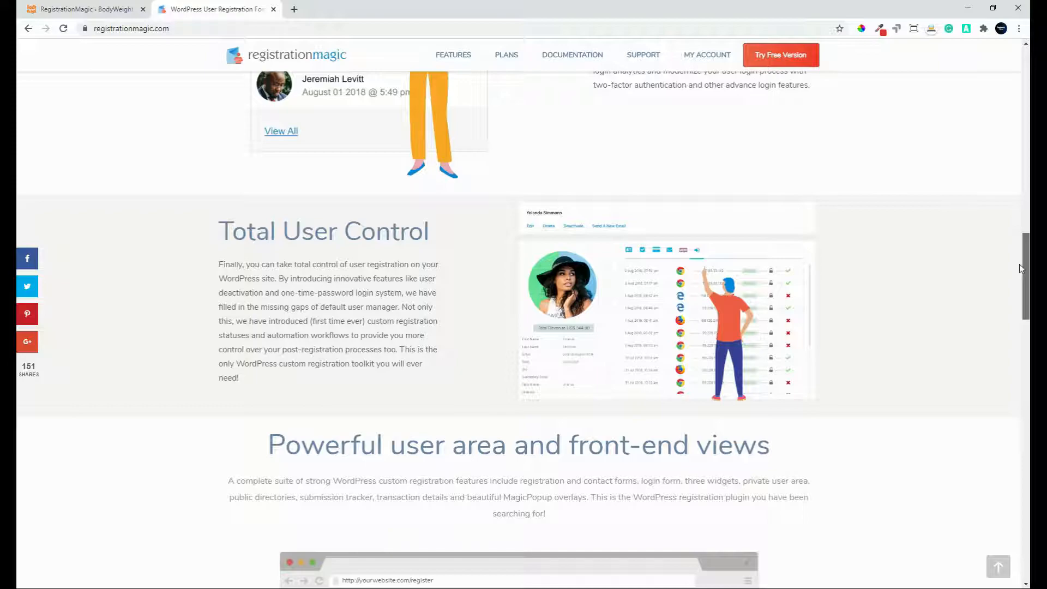
drag(1019, 264, 1028, 444)
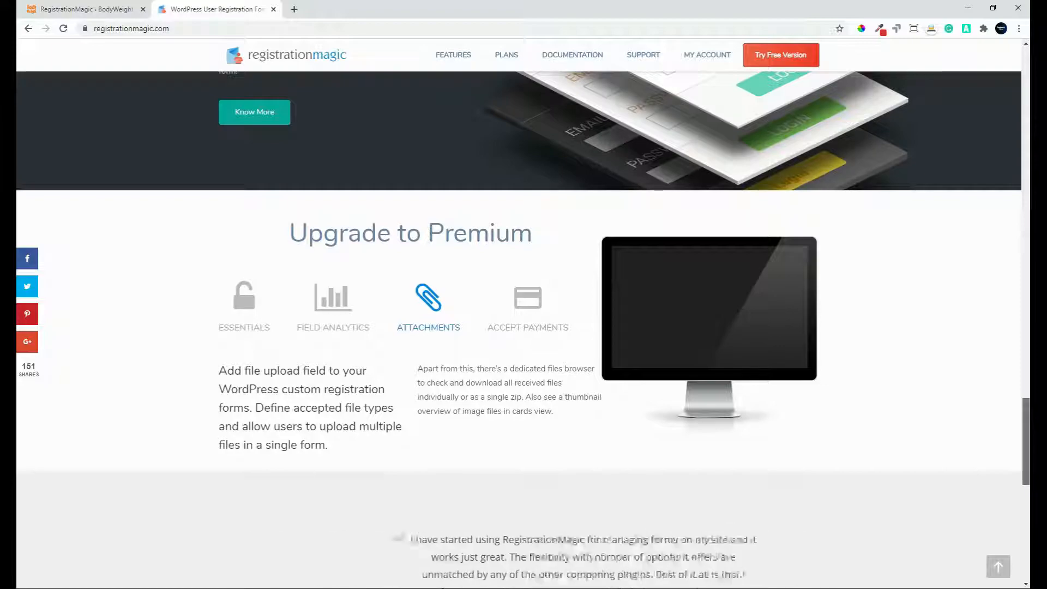
scroll(1026, 513, down, 9)
drag(1026, 513, 1026, 86)
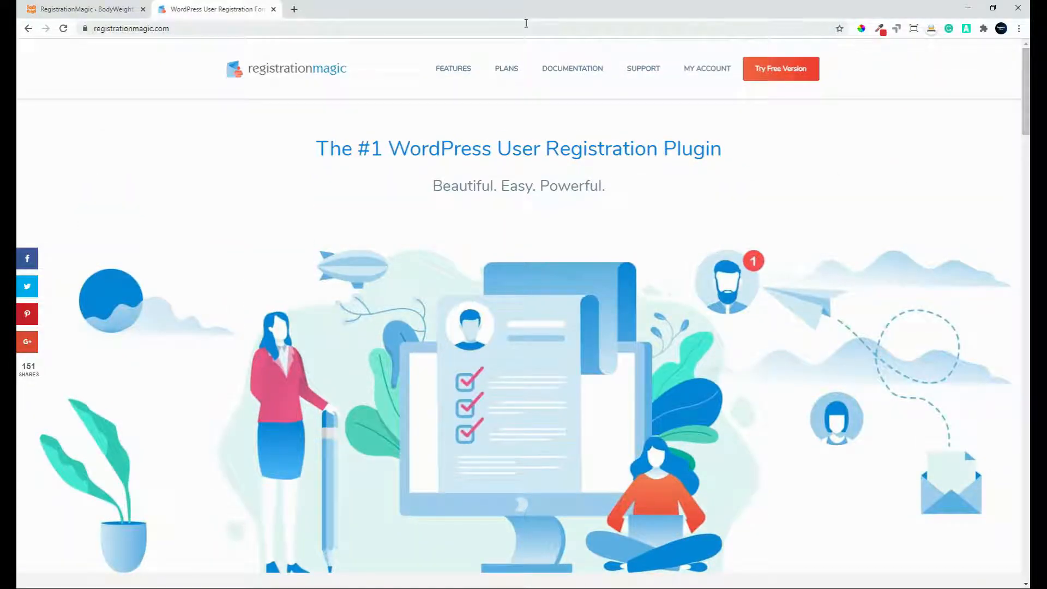
Switch to the WordPress admin's All Forms page and examine the login, registration and contact form cards.
click(89, 11)
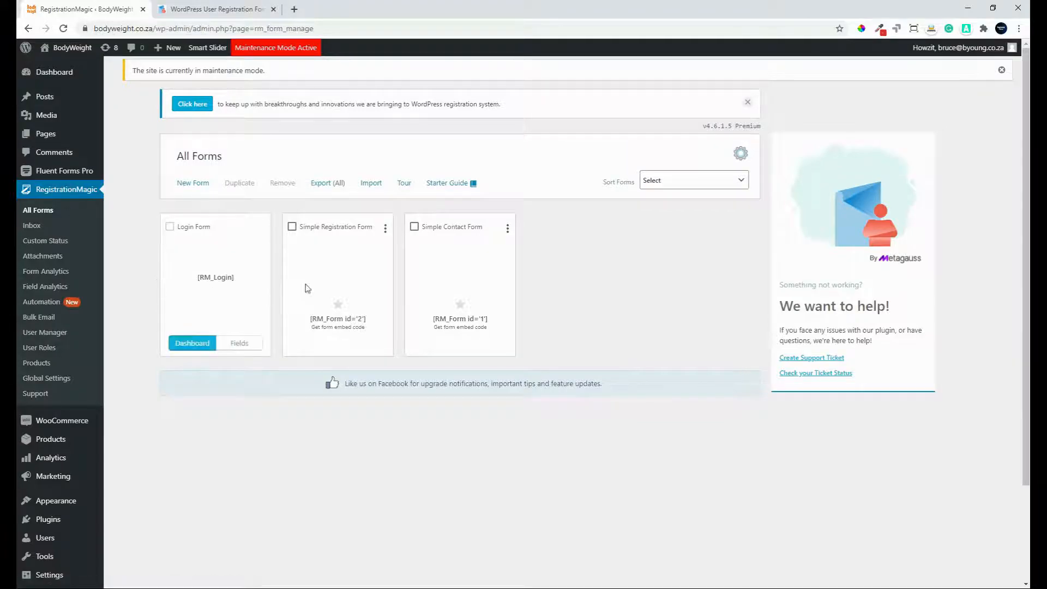
mouse_move(358, 277)
mouse_move(455, 280)
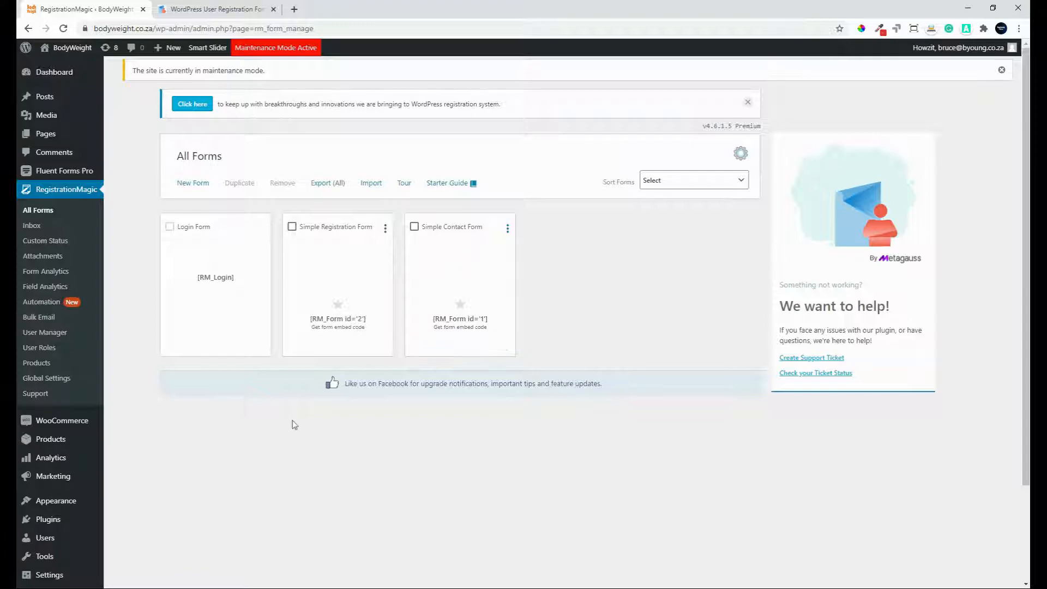
mouse_move(42, 542)
mouse_move(338, 252)
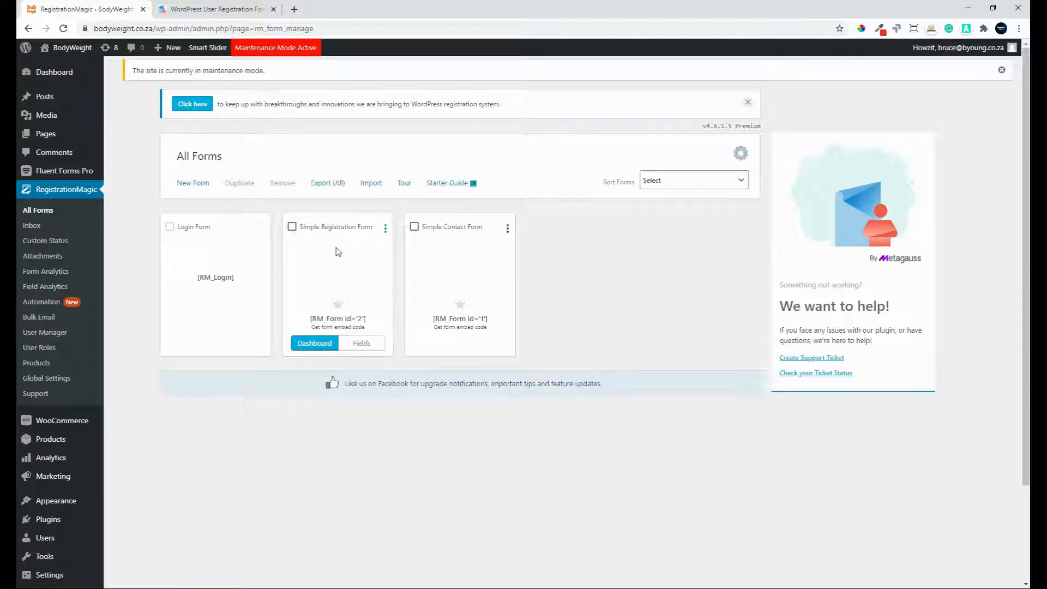
Open the fields of the Simple Registration Form and review the field list with its sort handles.
click(369, 346)
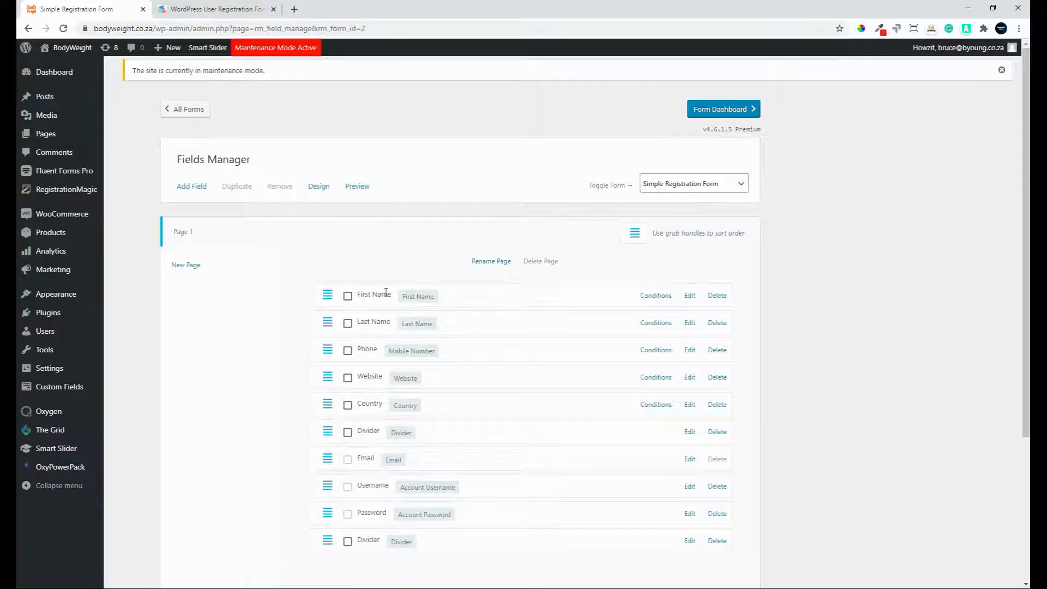
scroll(372, 293, down, 1)
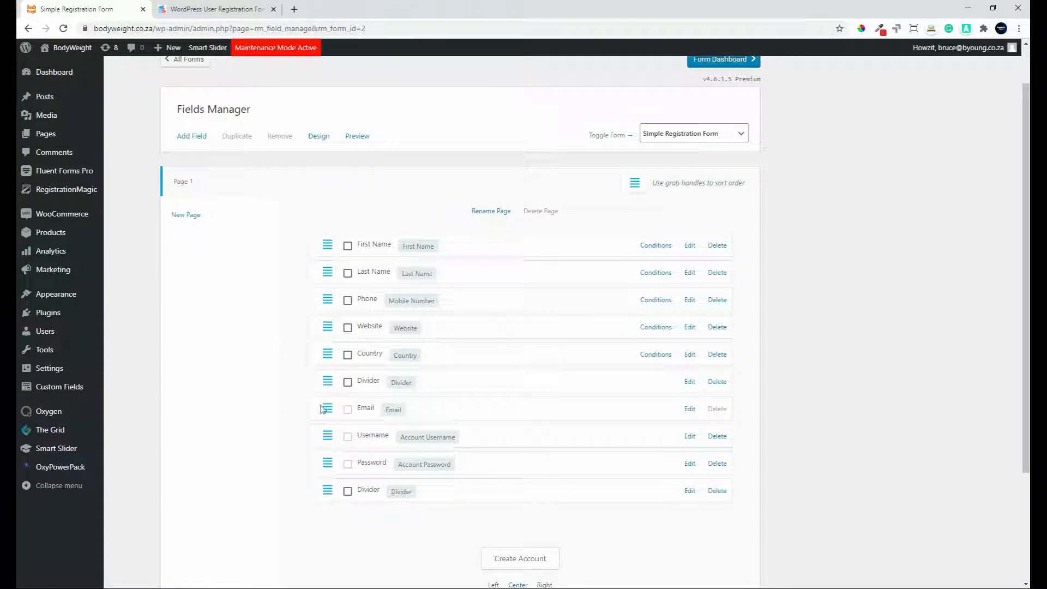
mouse_move(326, 494)
mouse_down()
mouse_move(331, 380)
mouse_move(324, 487)
mouse_up()
Browse the field types available to add, from Common Fields to Display Fields, and close the list without adding any.
click(192, 137)
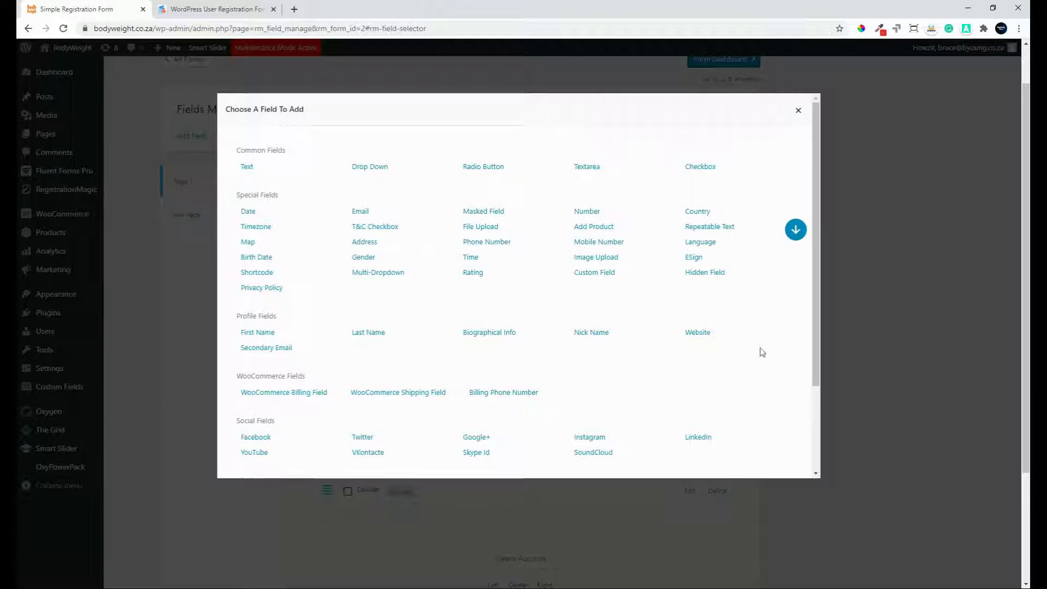
scroll(814, 352, down, 3)
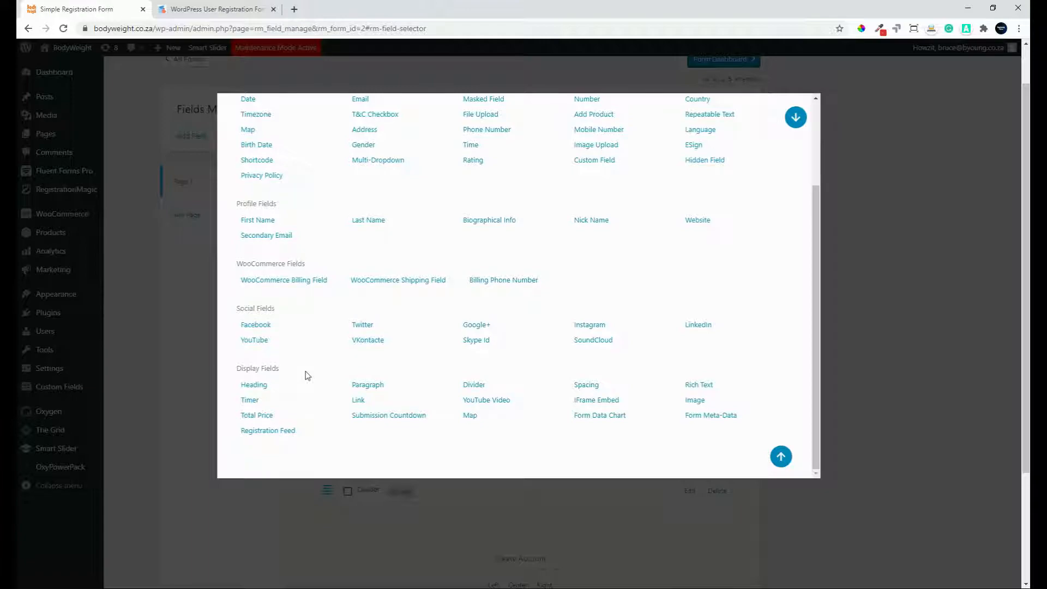
scroll(307, 375, up, 2)
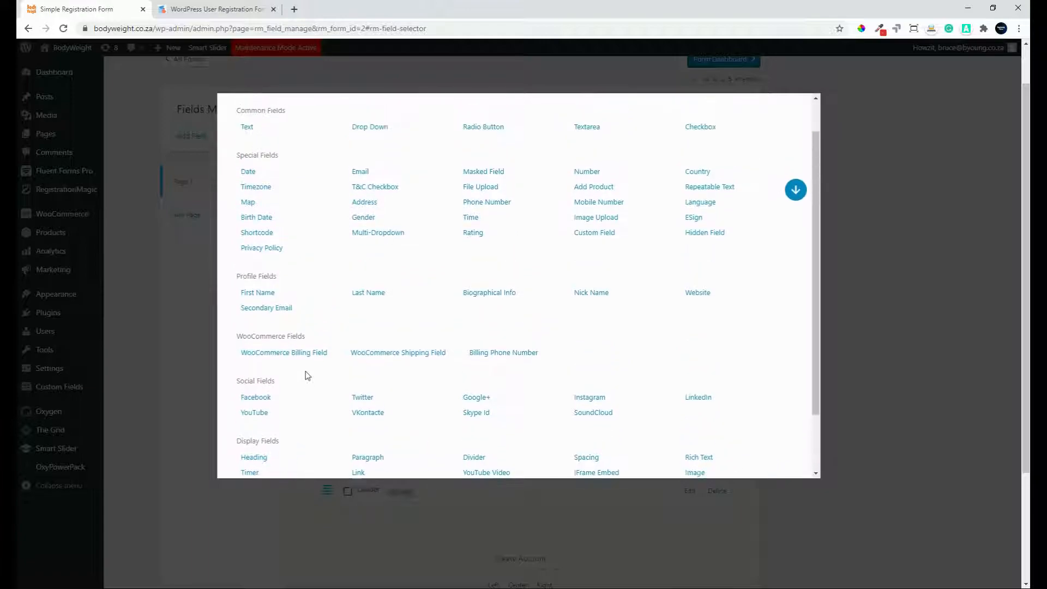
scroll(307, 375, up, 1)
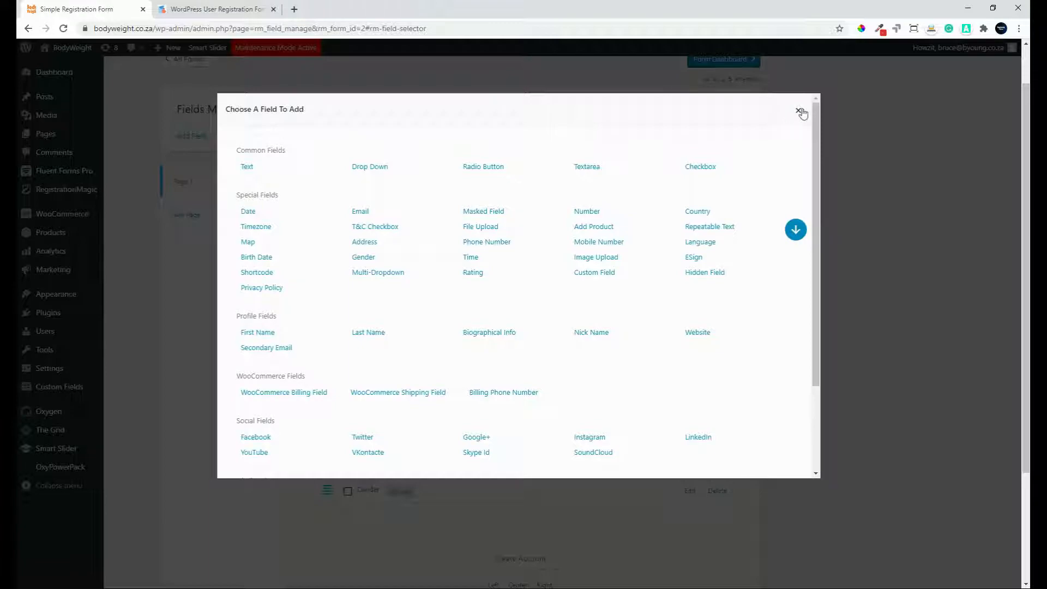
click(800, 111)
scroll(695, 212, up, 1)
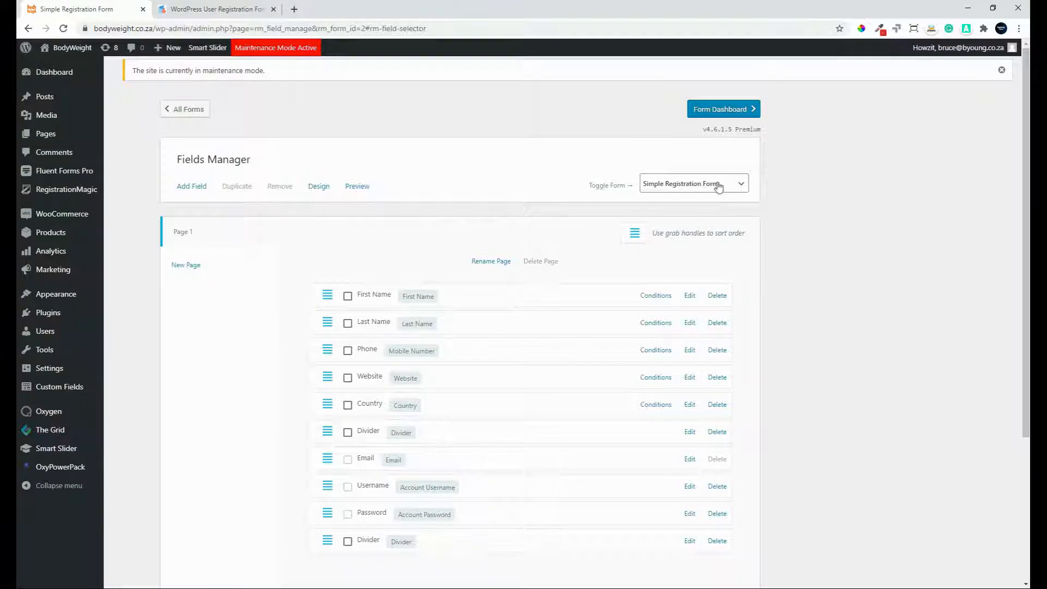
Check which forms can be switched to, keep Simple Registration Form, and preview it from the Role choice to the Password field.
click(718, 187)
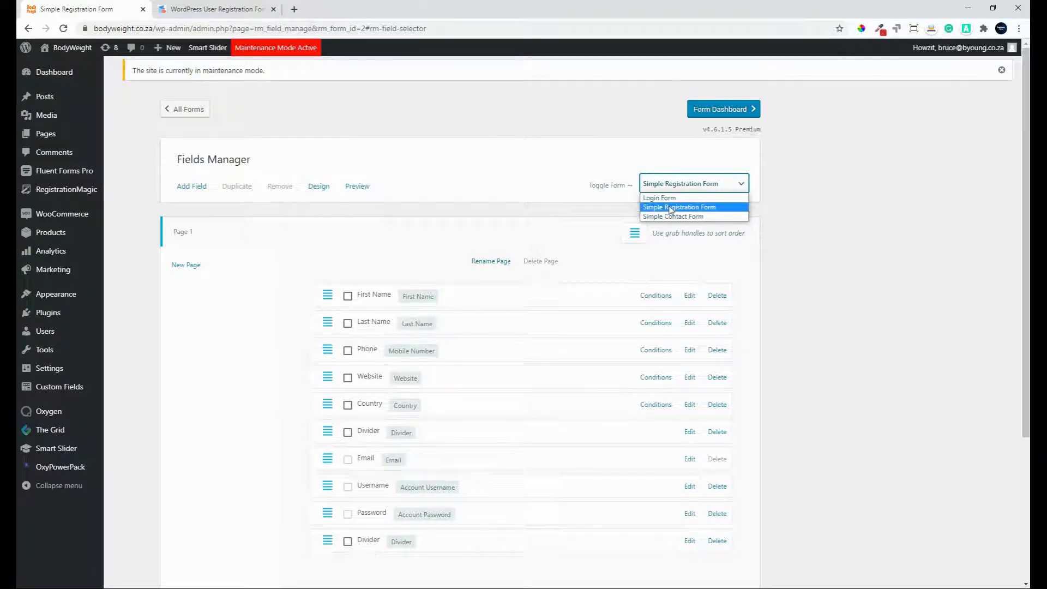
click(420, 214)
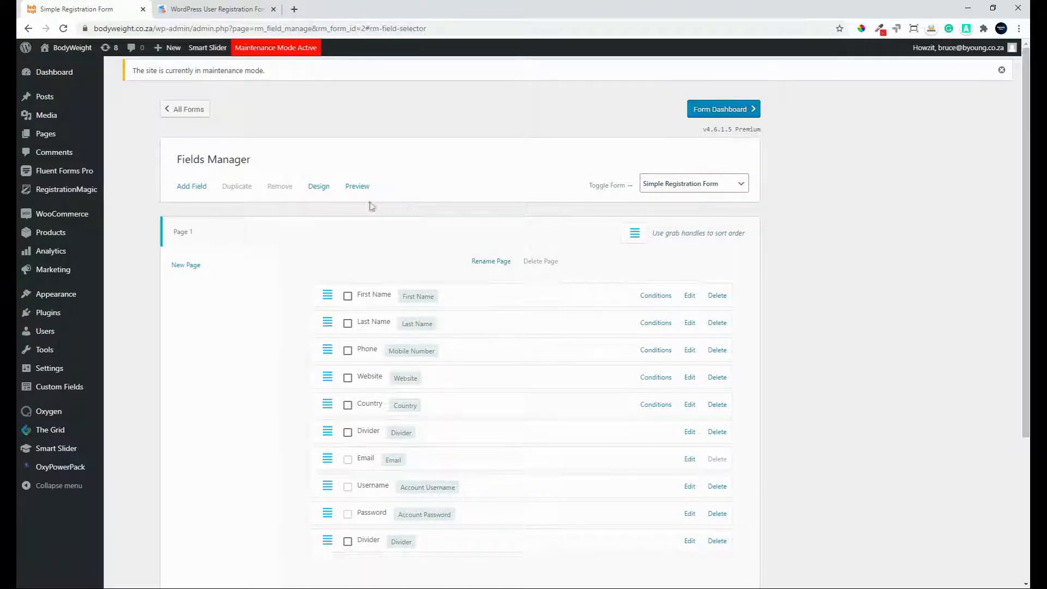
click(356, 188)
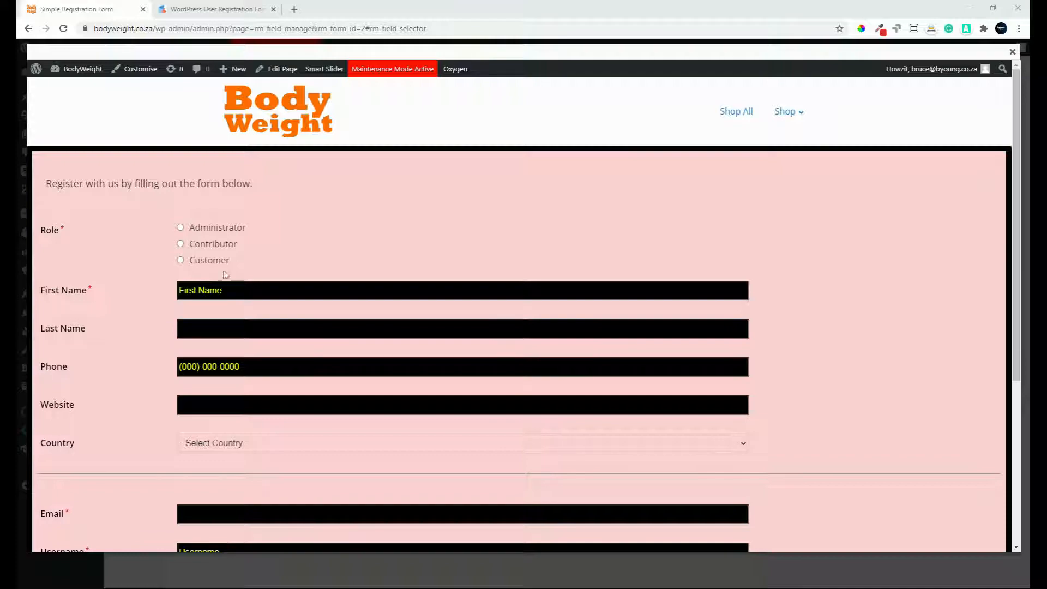
scroll(329, 231, down, 1)
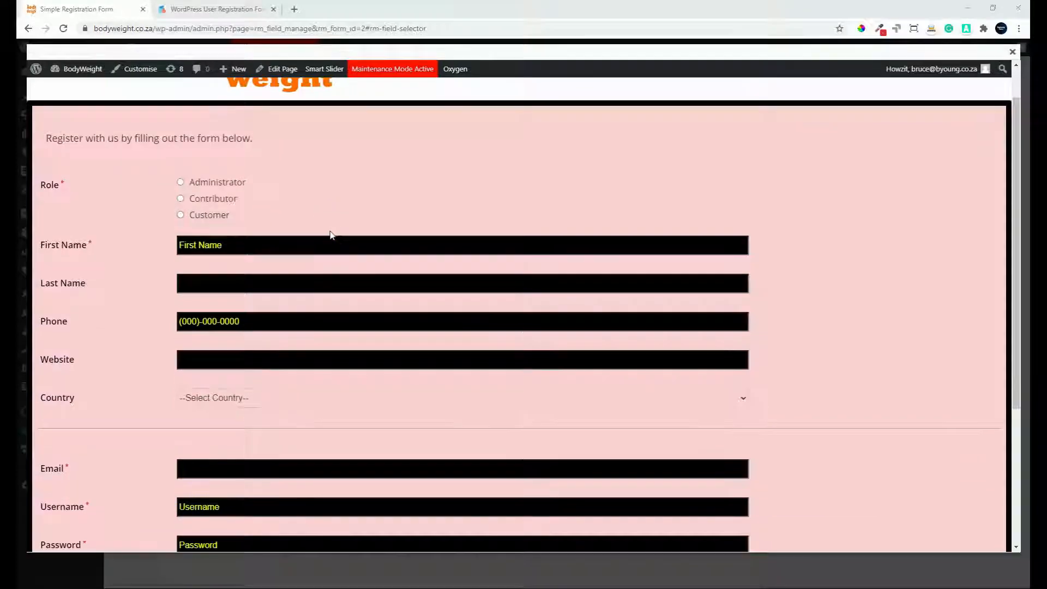
scroll(329, 231, up, 1)
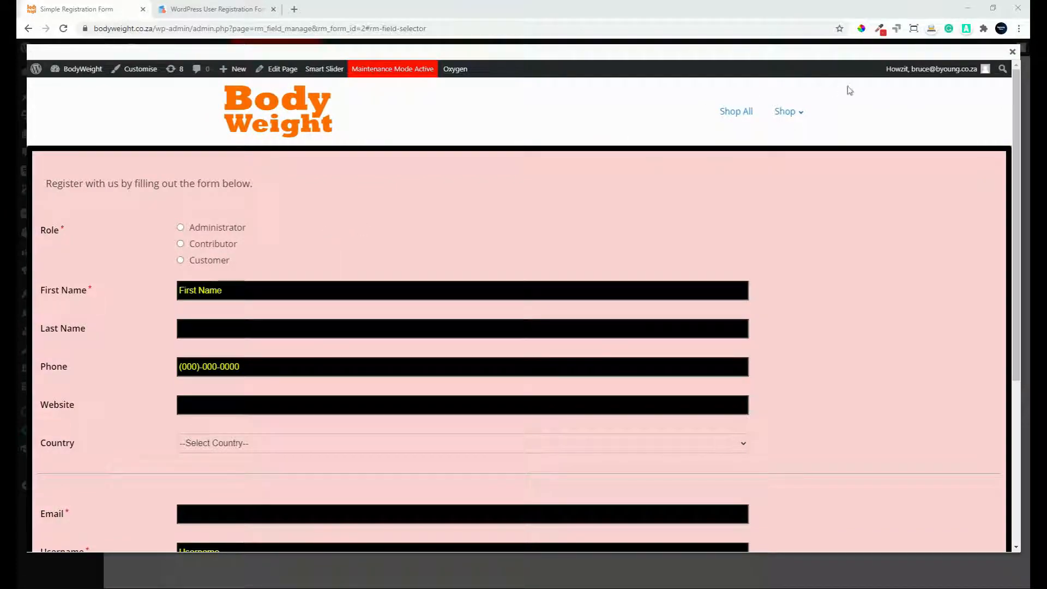
click(1012, 53)
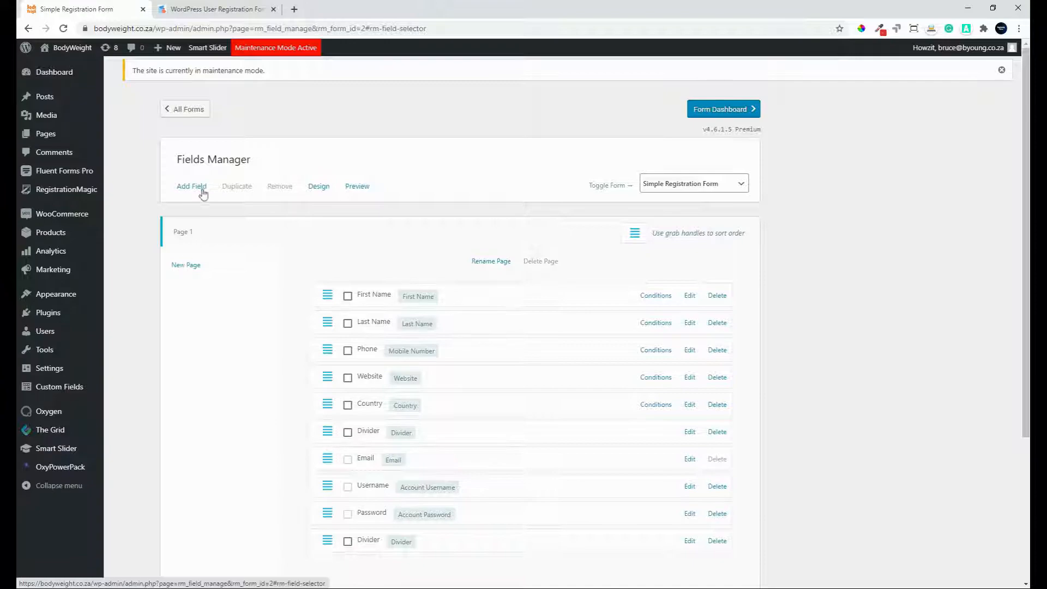
Open the Simple Registration Form's dashboard from All Forms and examine its sections from Build and Configure to Analyze and Automate.
click(189, 109)
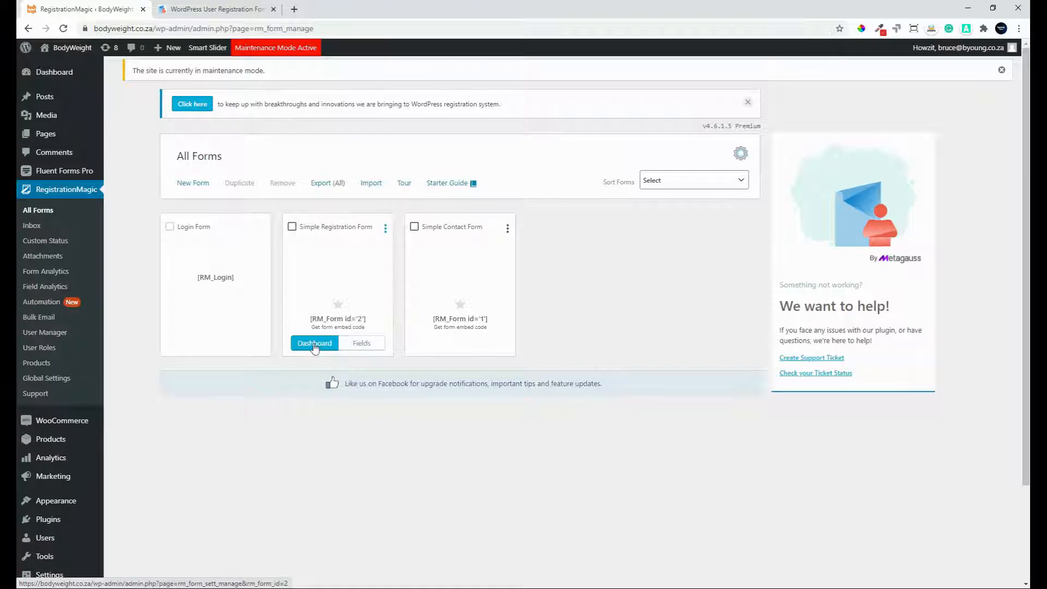
click(315, 344)
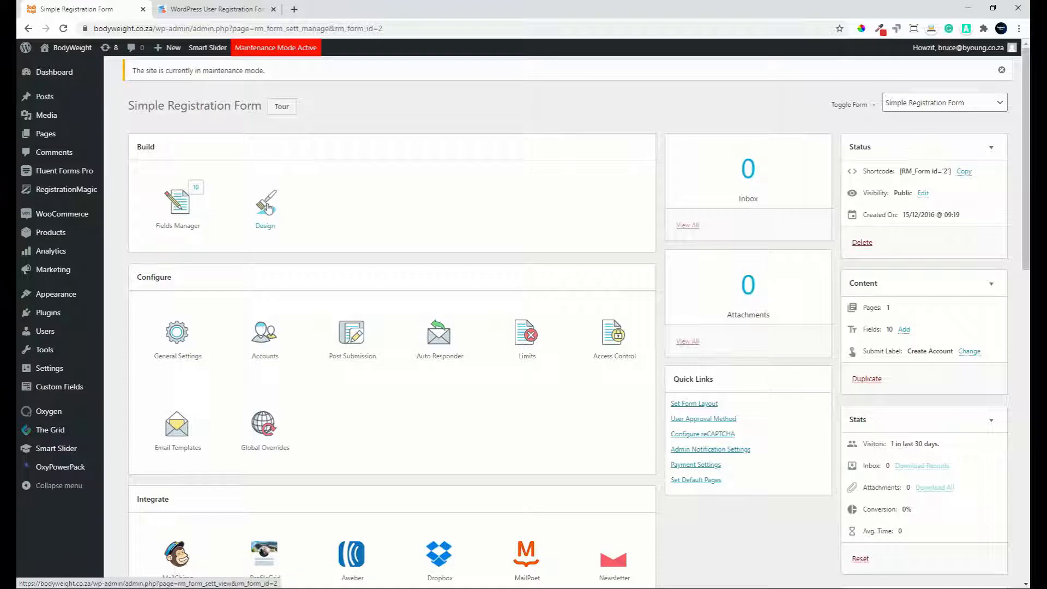
scroll(339, 385, down, 3)
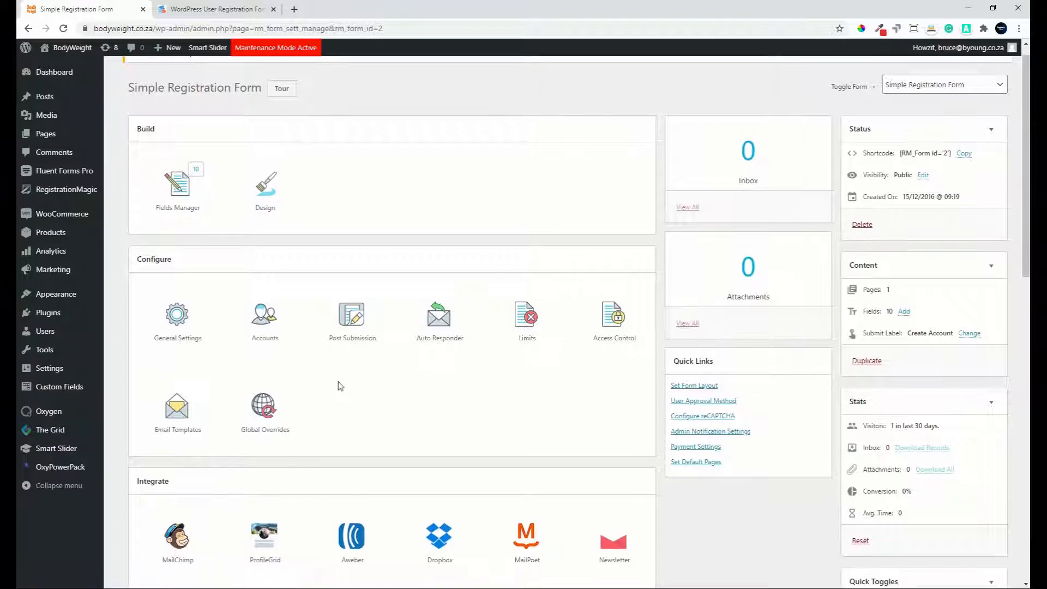
scroll(340, 386, down, 3)
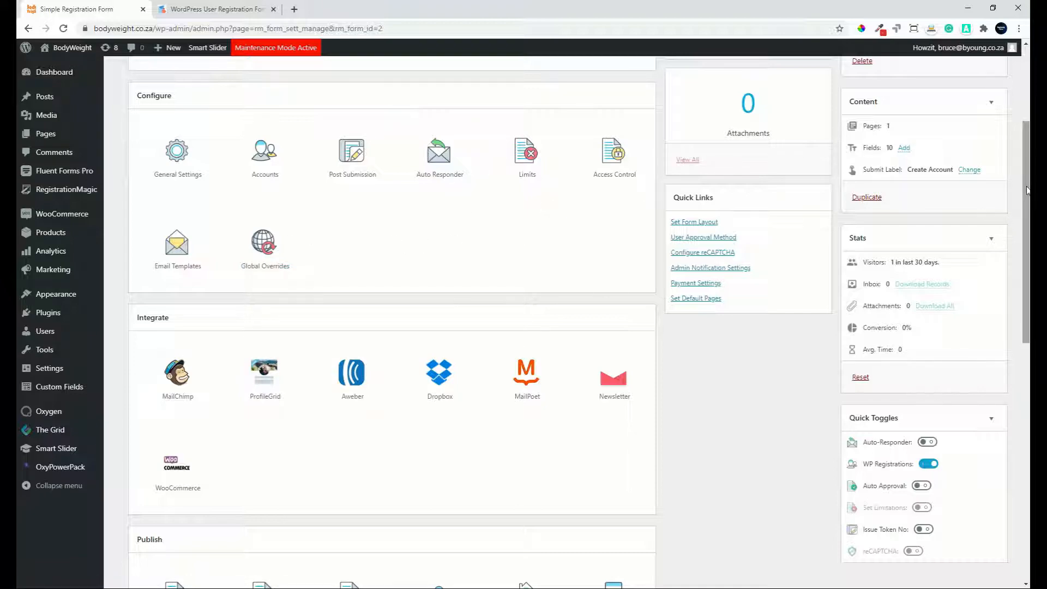
drag(1028, 193, 1024, 295)
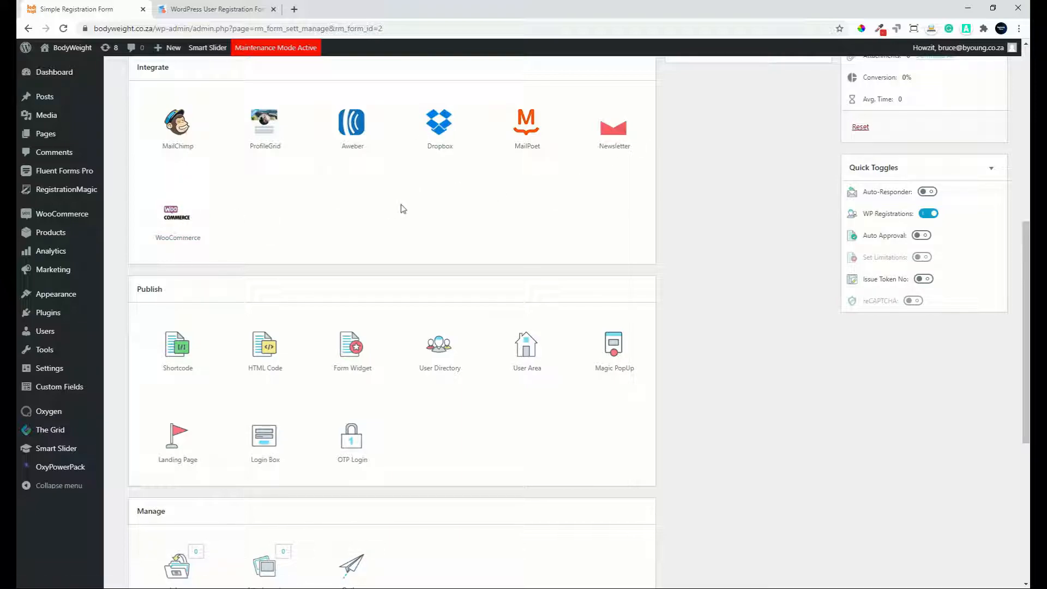
scroll(414, 199, down, 3)
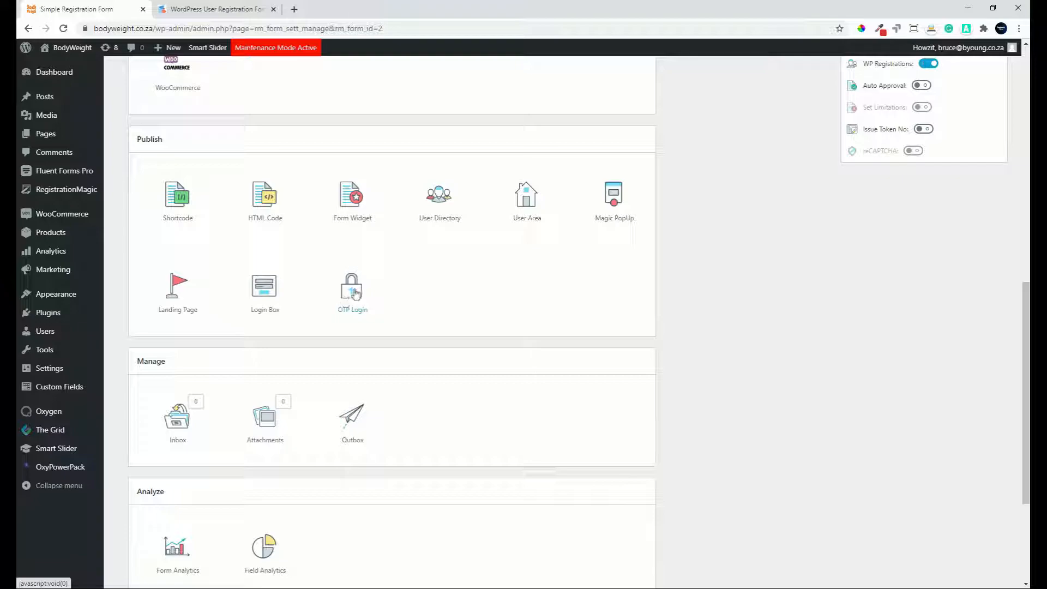
scroll(403, 295, down, 3)
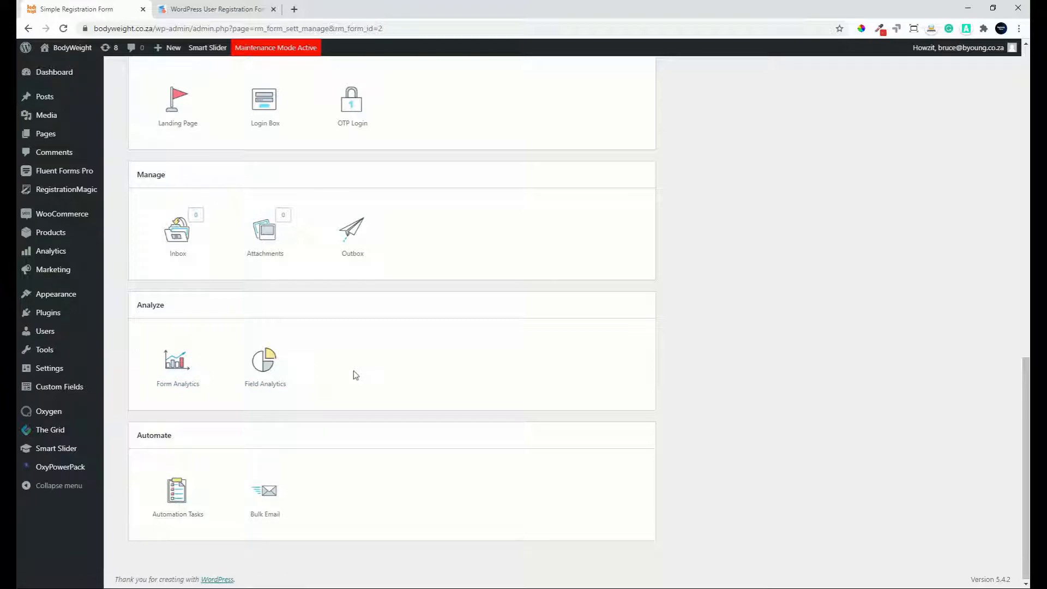
scroll(354, 371, down, 1)
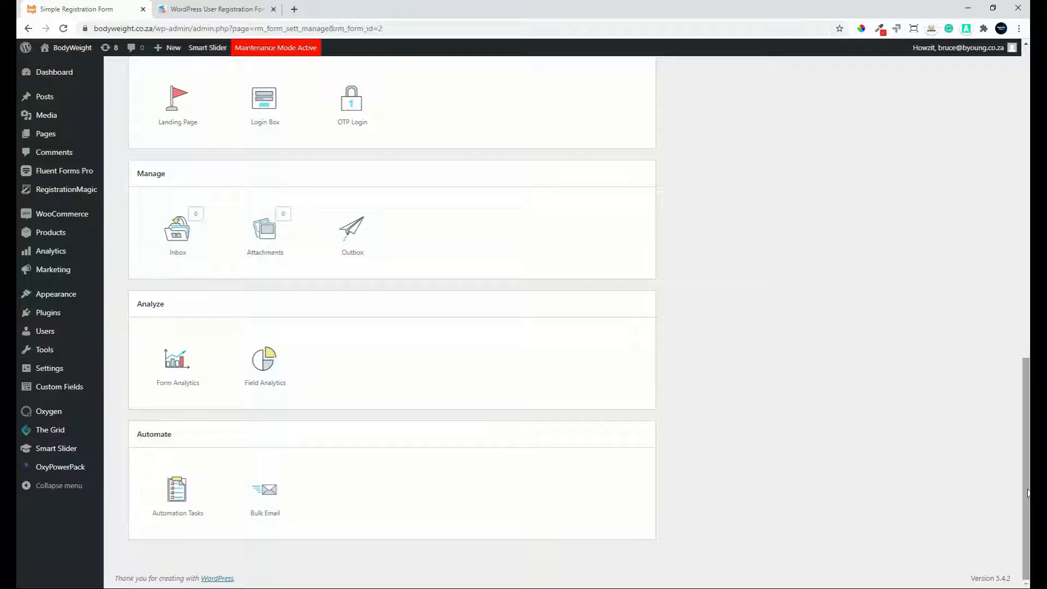
drag(1028, 493, 1028, 199)
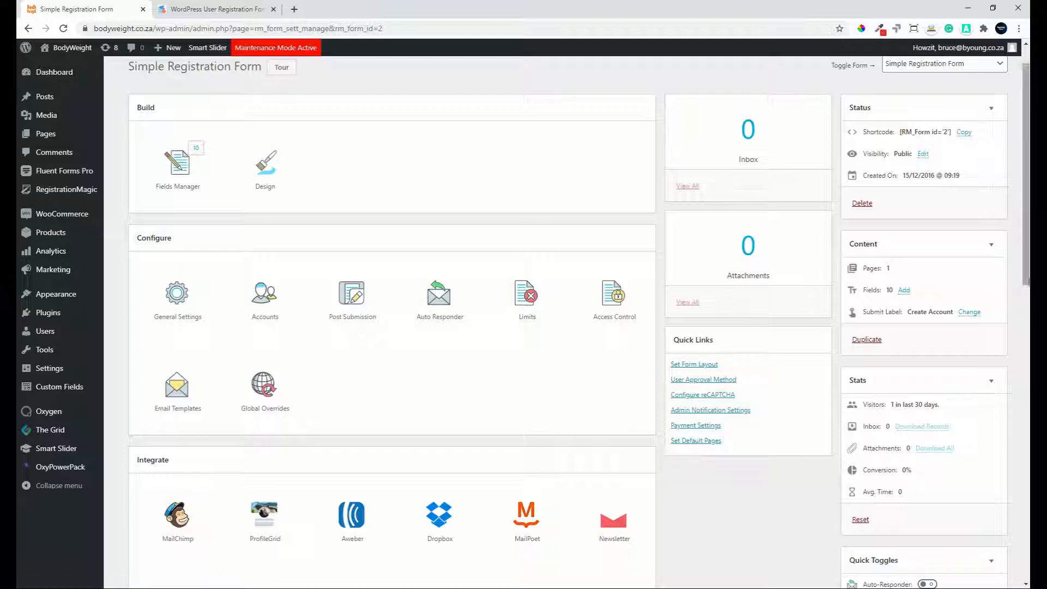
scroll(1026, 281, up, 1)
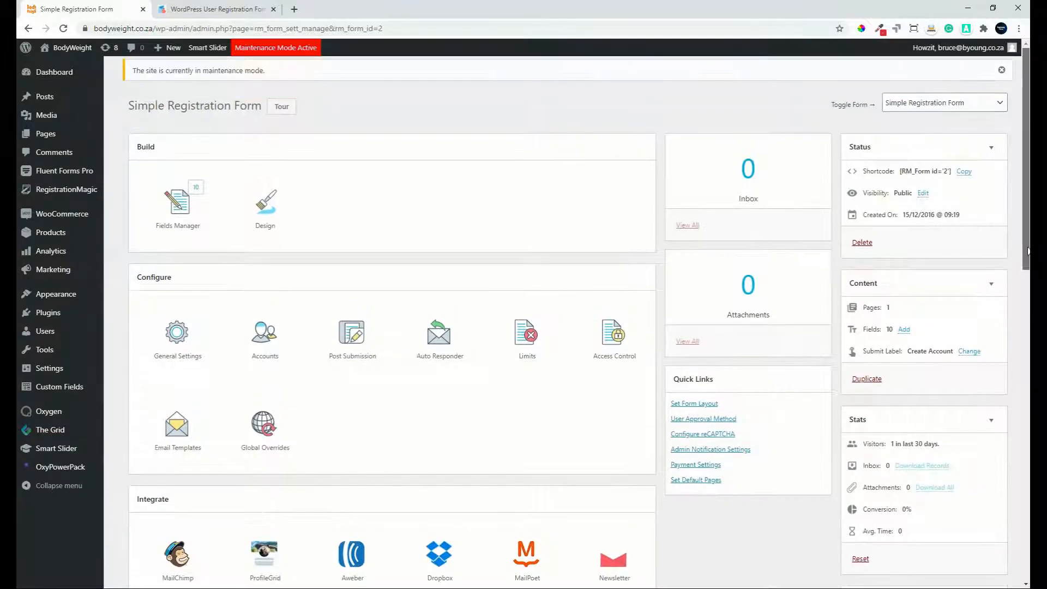
Check the dashboard's form switcher and review the form's Status, Content, Stats and Quick Toggles boxes.
click(996, 106)
click(996, 106)
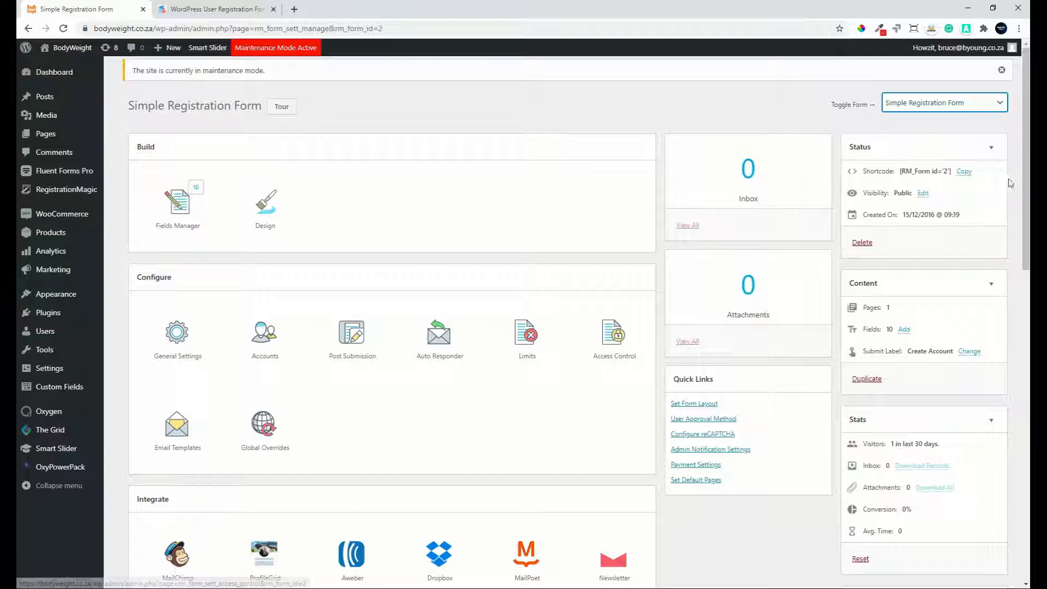
drag(1024, 185, 1023, 264)
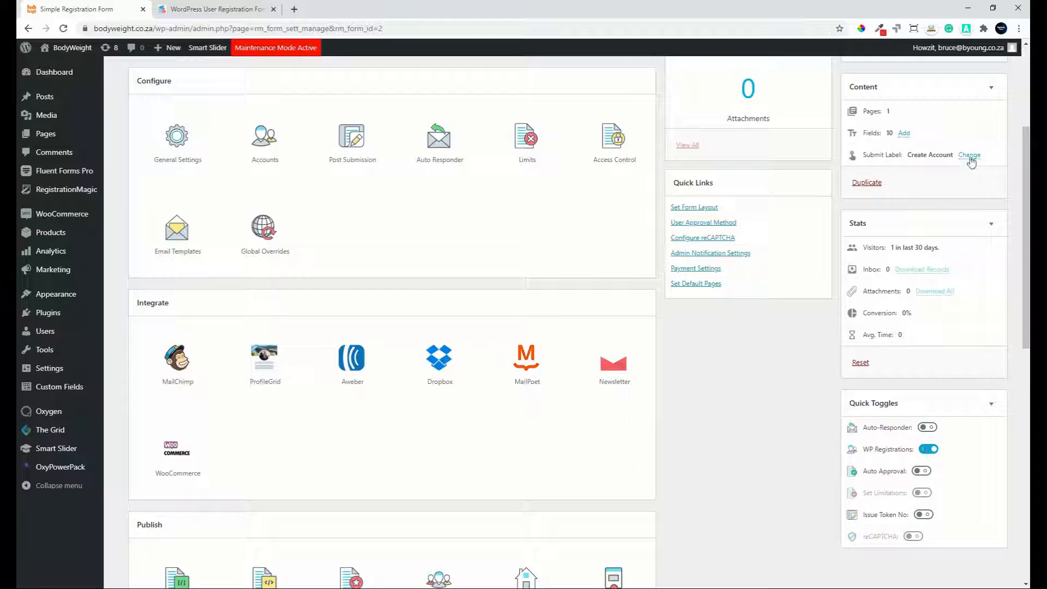
drag(1027, 230, 1027, 285)
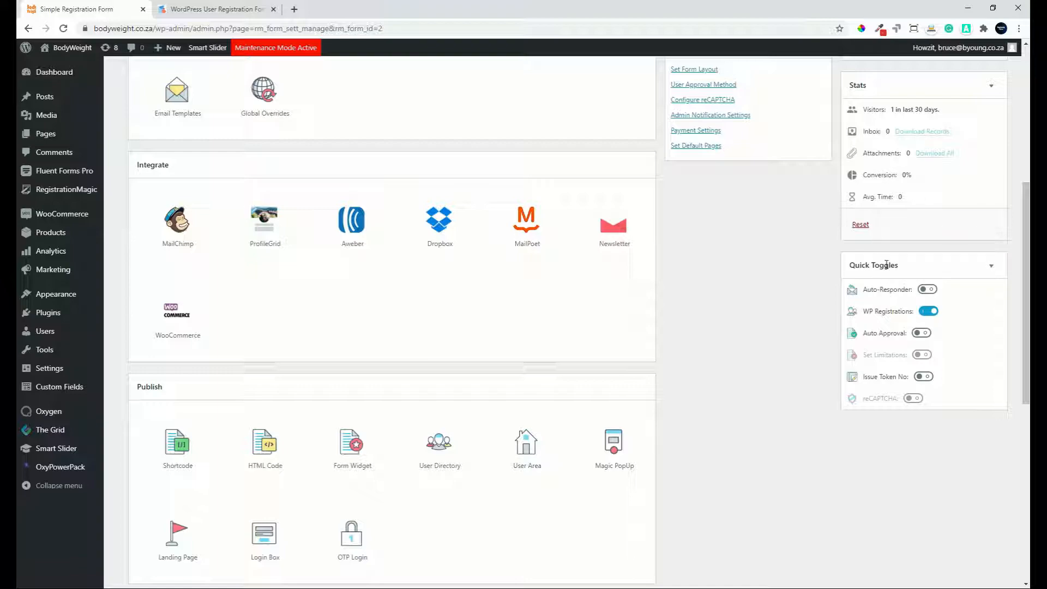
scroll(894, 265, down, 2)
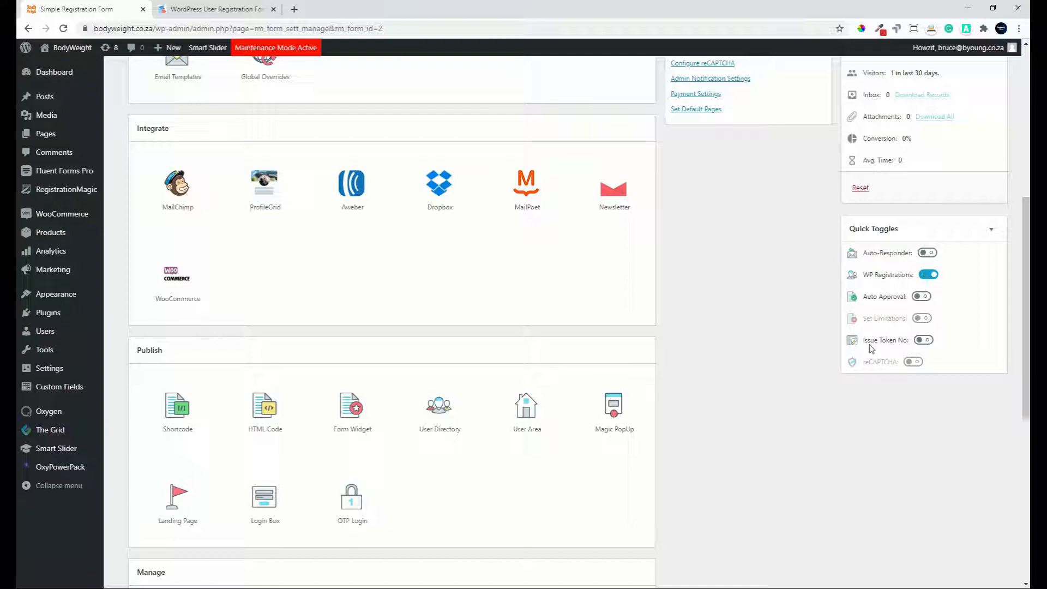
Open RegistrationMagic's Custom Status page and examine the blank new-status form from Label Properties to Associated Actions.
mouse_move(873, 364)
drag(1027, 389, 1027, 240)
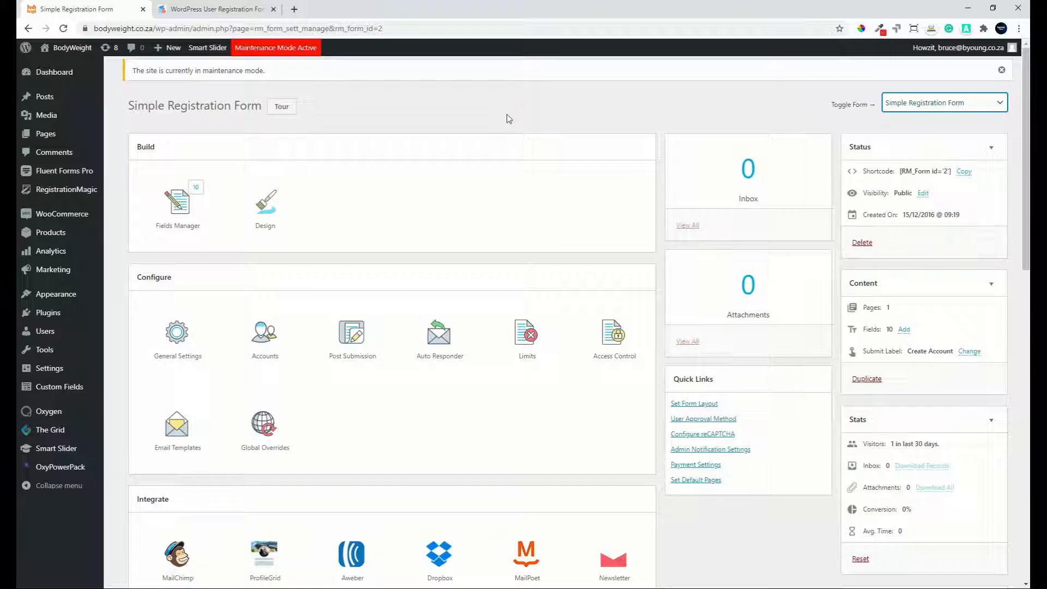
click(63, 195)
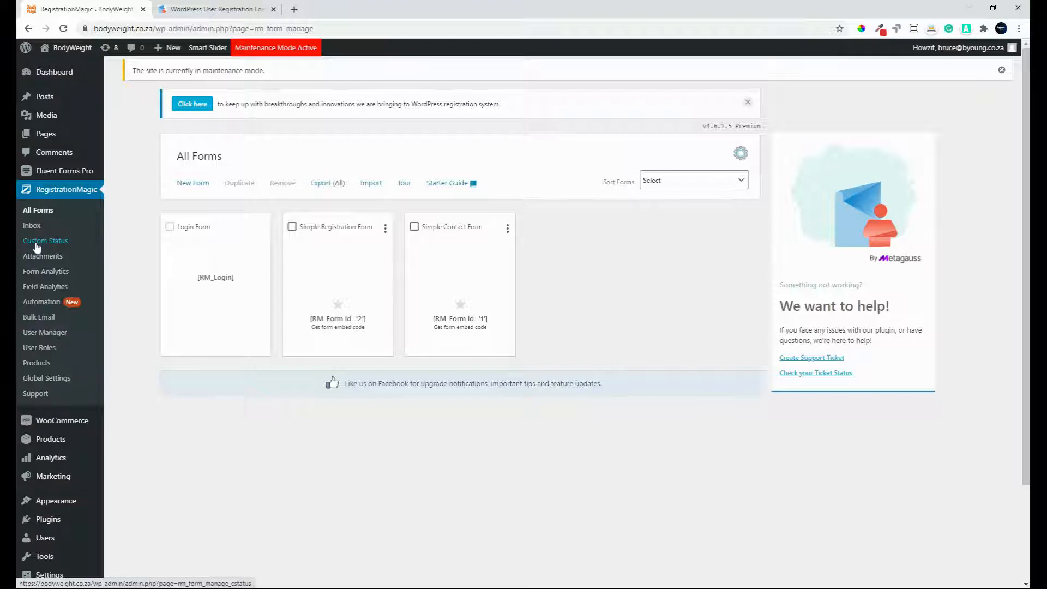
click(37, 241)
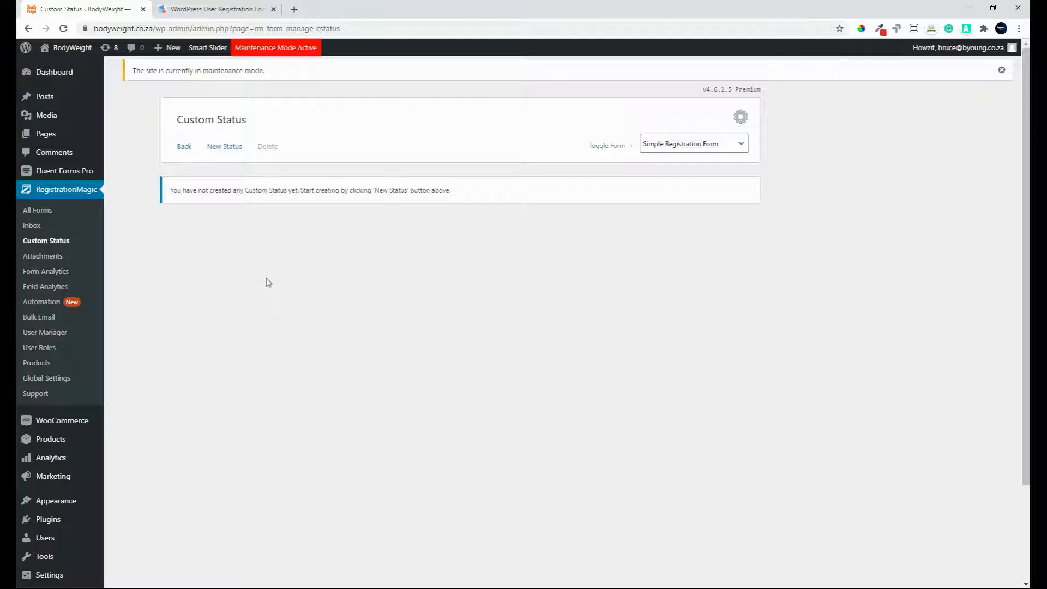
click(223, 147)
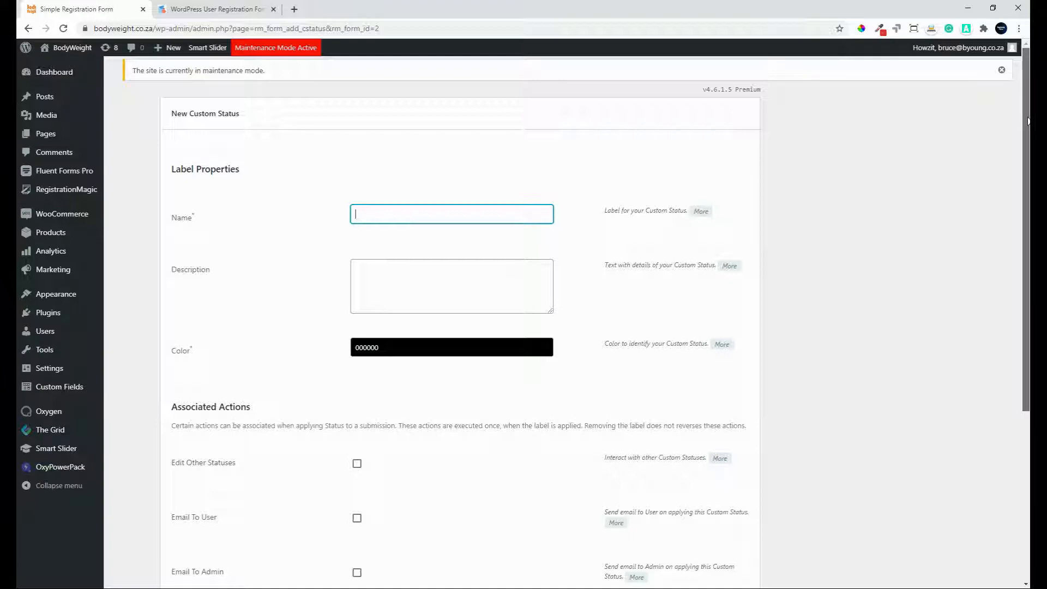
drag(1027, 118, 993, 329)
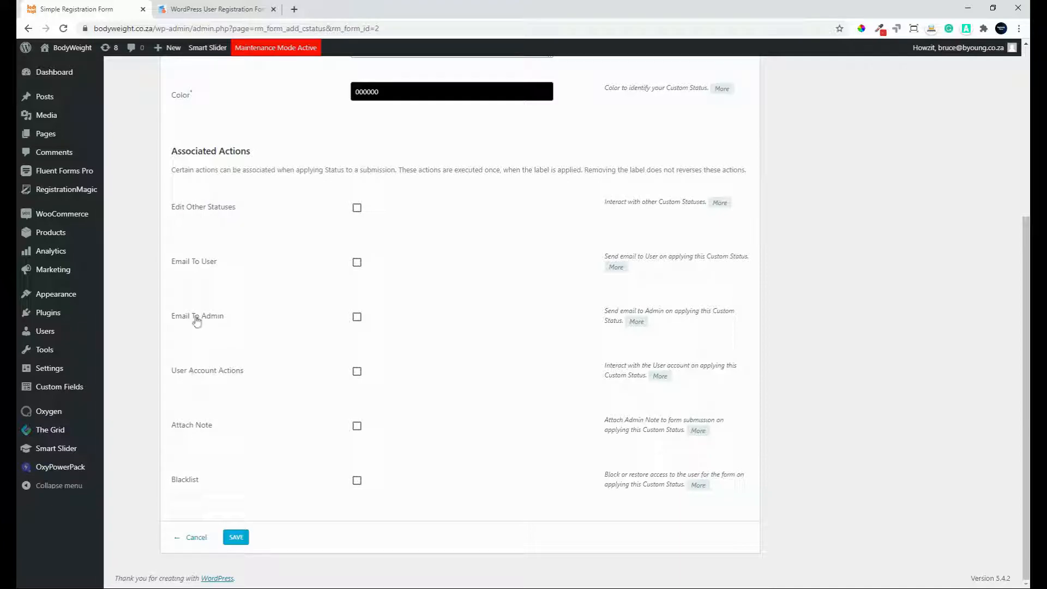
drag(1028, 328, 1015, 138)
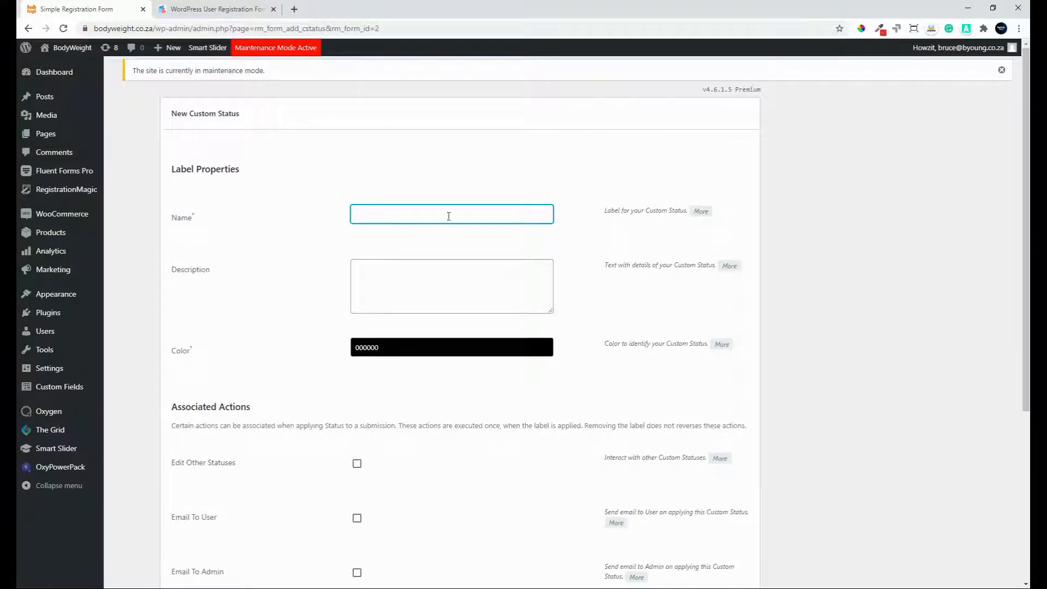
Open RegistrationMagic's Attachments page and read the notice about defining allowed attachment types and number.
mouse_move(76, 197)
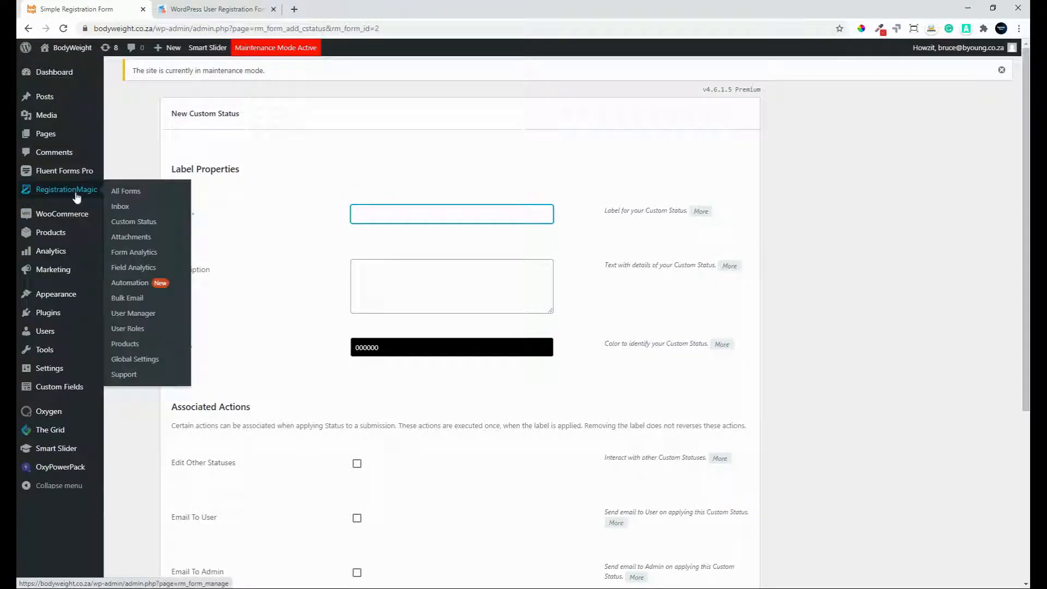
click(126, 238)
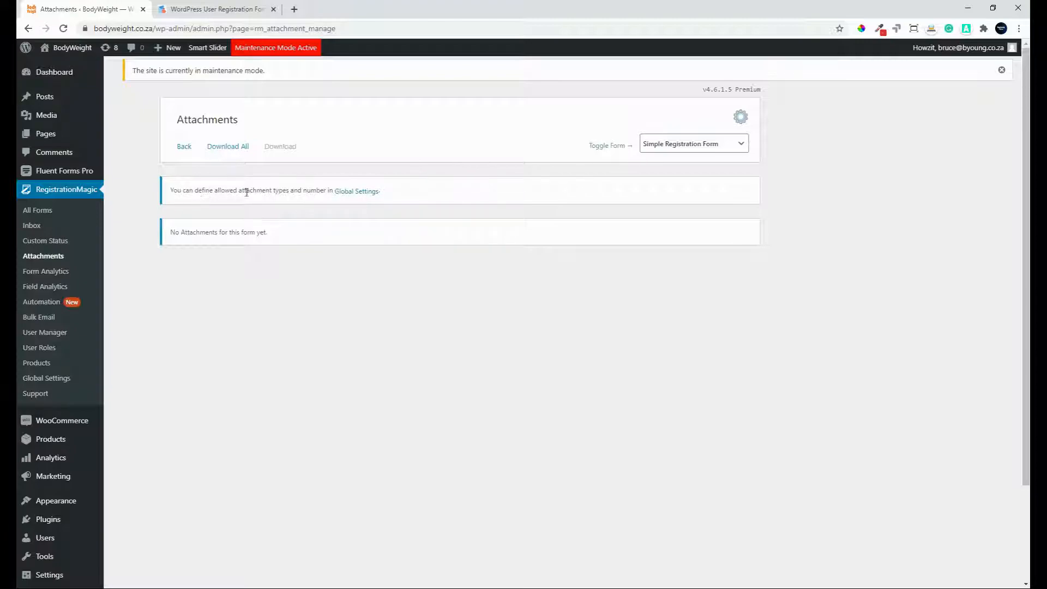
drag(200, 194, 347, 194)
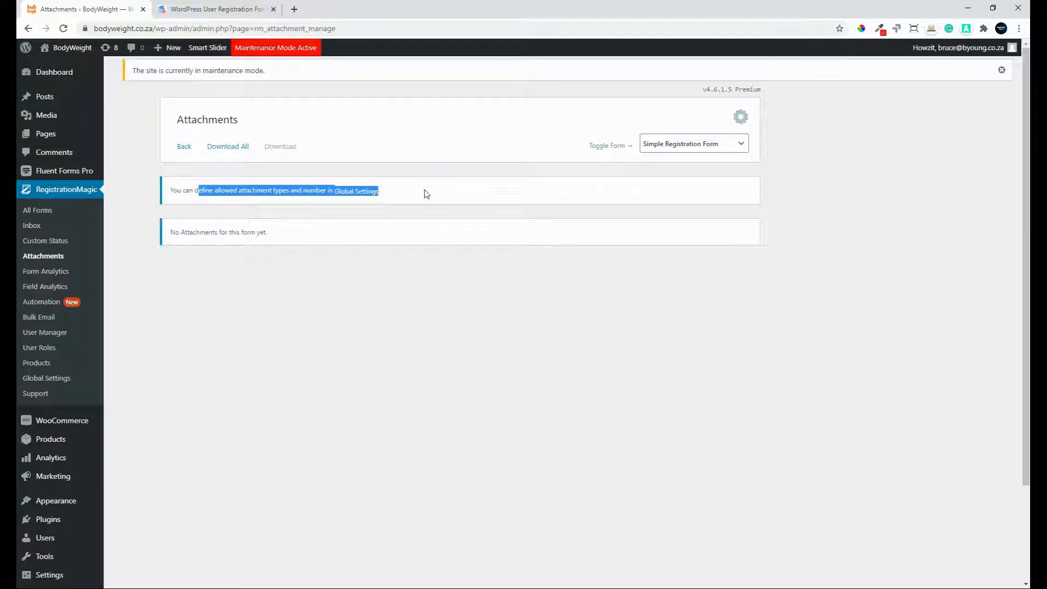
Open Form Analytics, check the period choices for submissions over time, and examine the charts down to Browser wise Conversion.
click(49, 273)
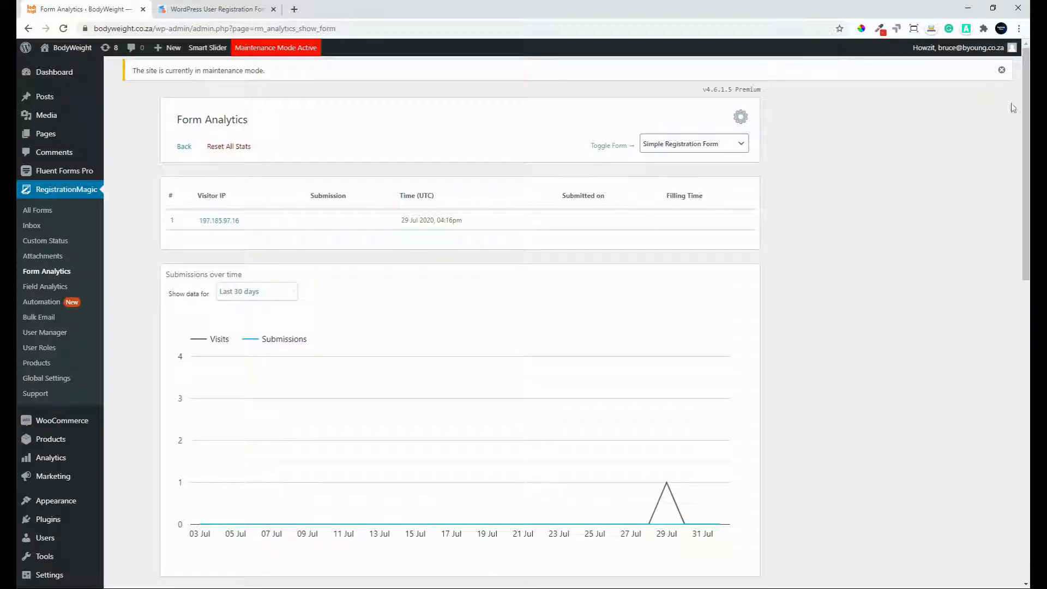
drag(1026, 103, 1019, 191)
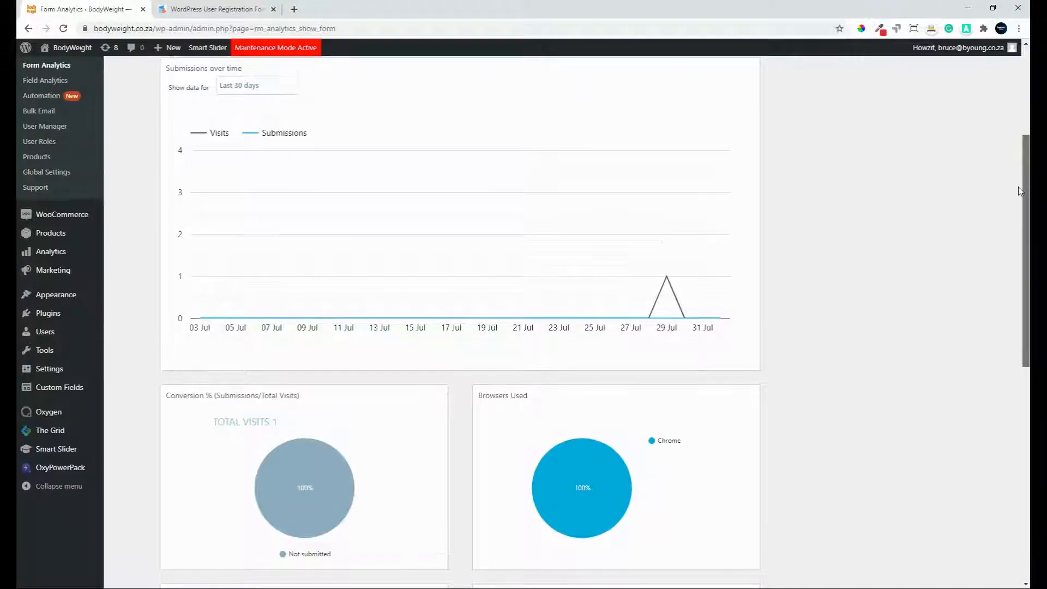
click(288, 87)
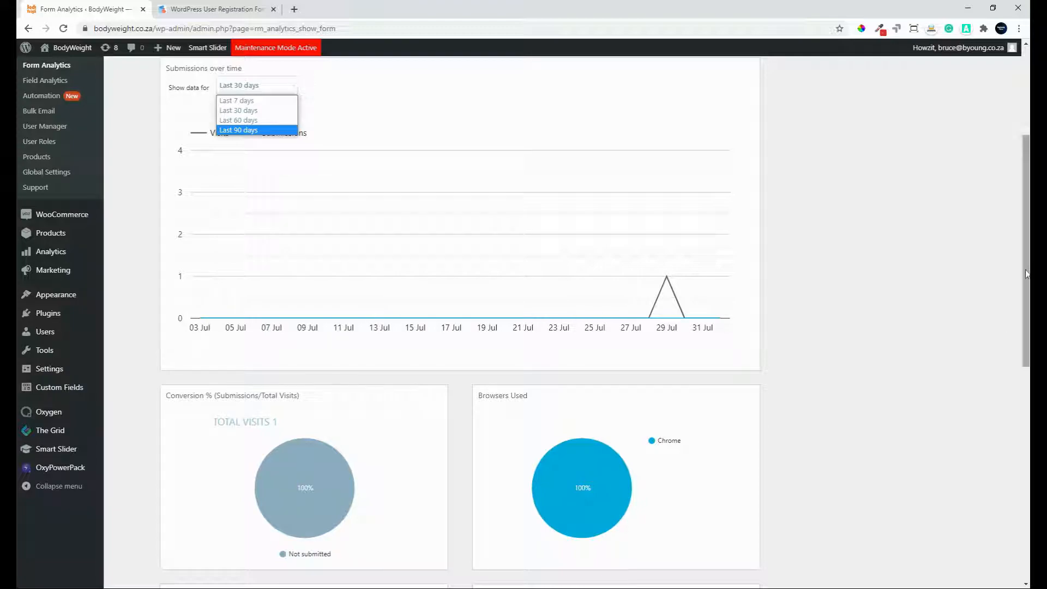
drag(1026, 278, 1014, 381)
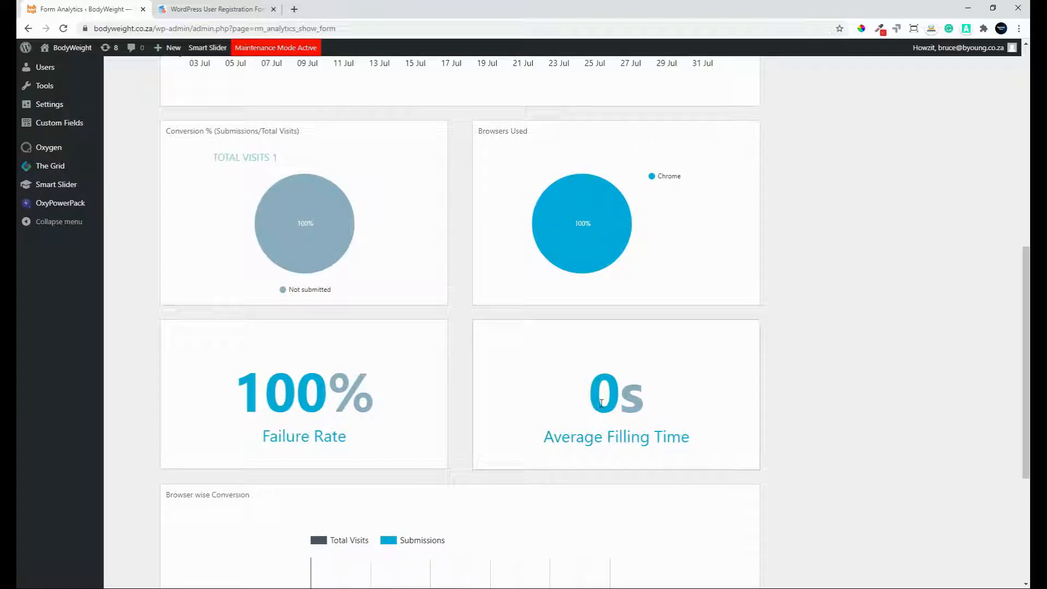
drag(1026, 330, 1025, 489)
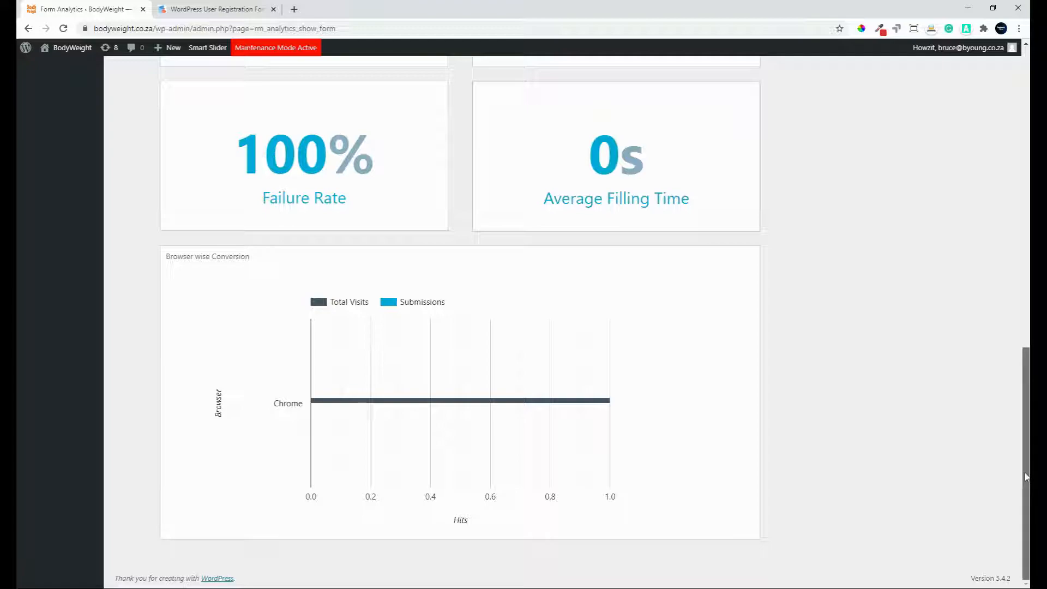
drag(1026, 477, 1026, 415)
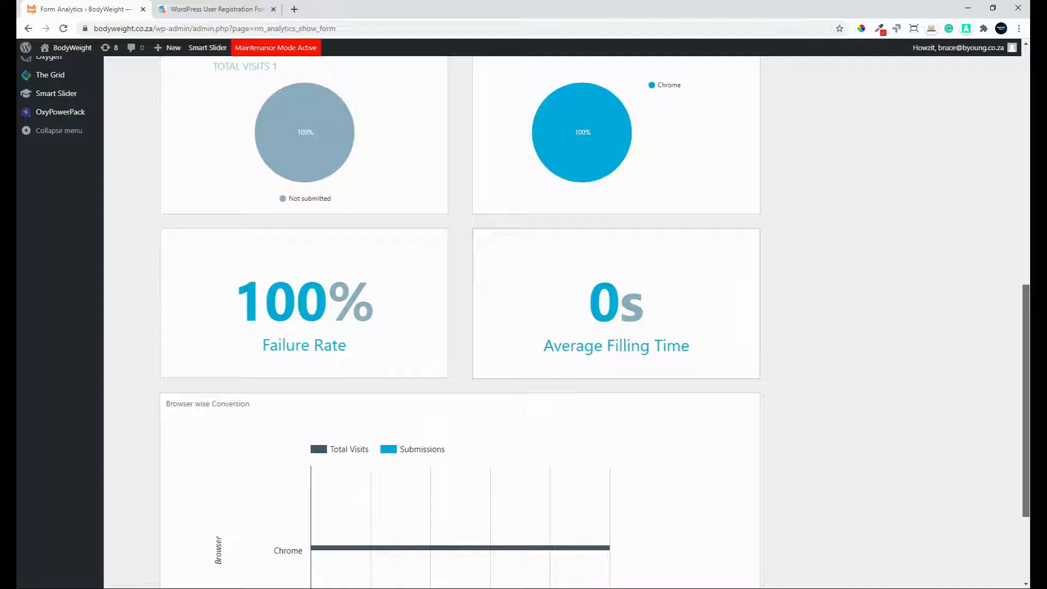
scroll(459, 327, up, 10)
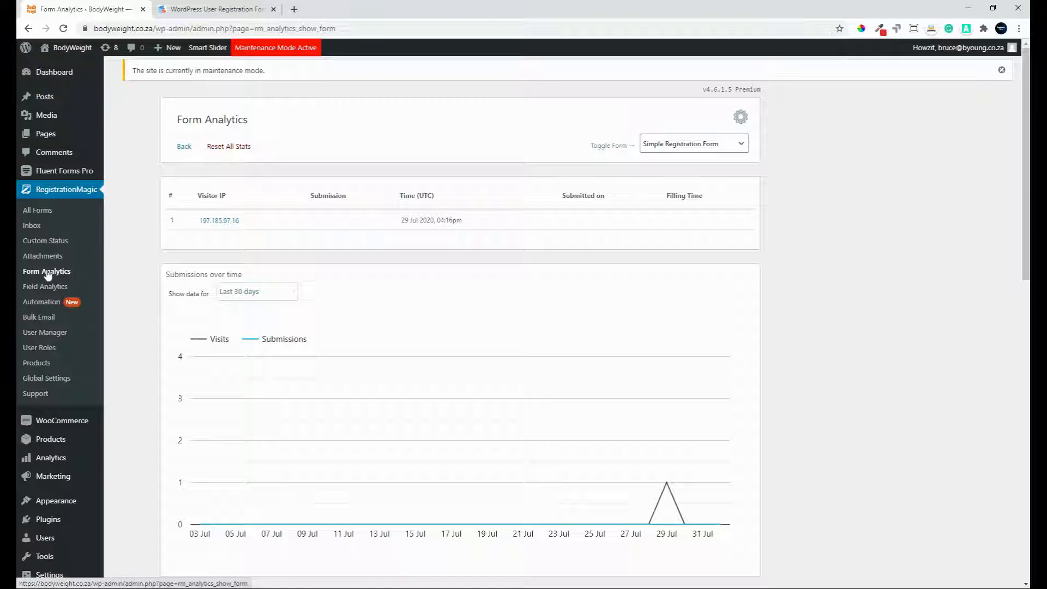
View the Field Analytics page and the blank Task Settings form for a new Automation task.
click(47, 289)
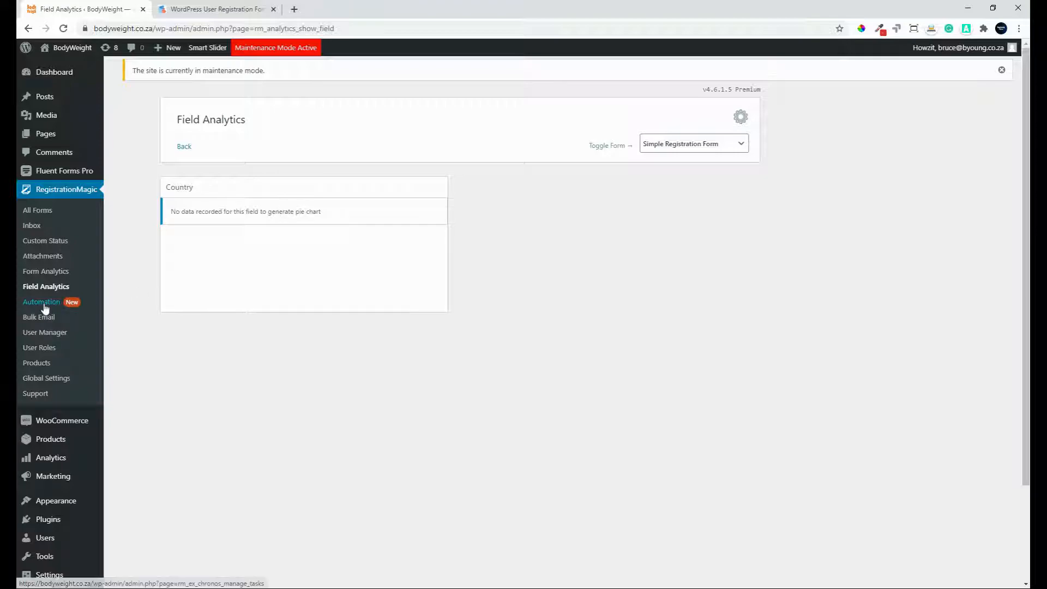
click(45, 305)
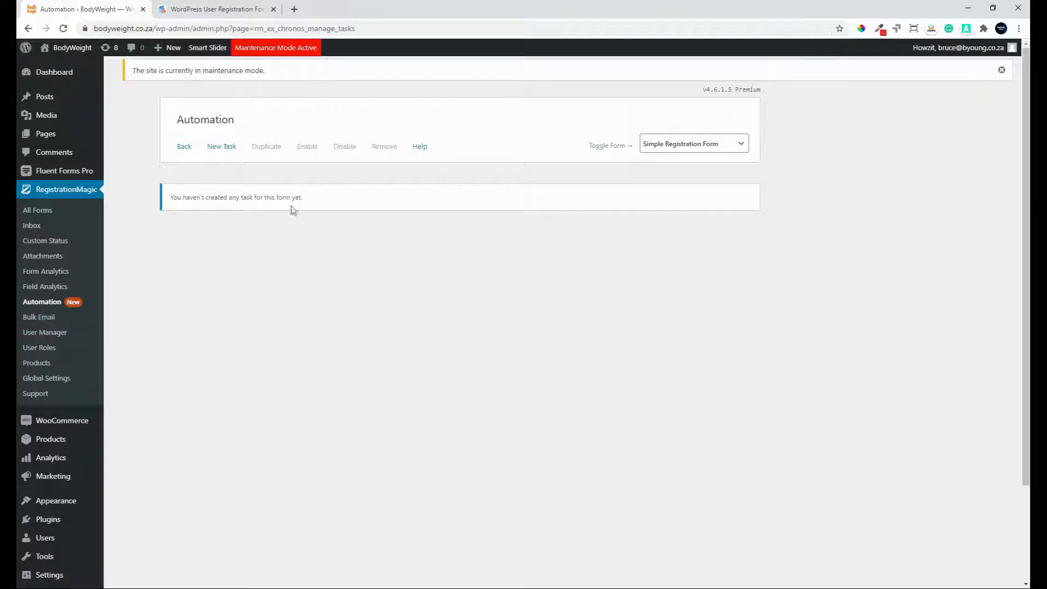
click(228, 150)
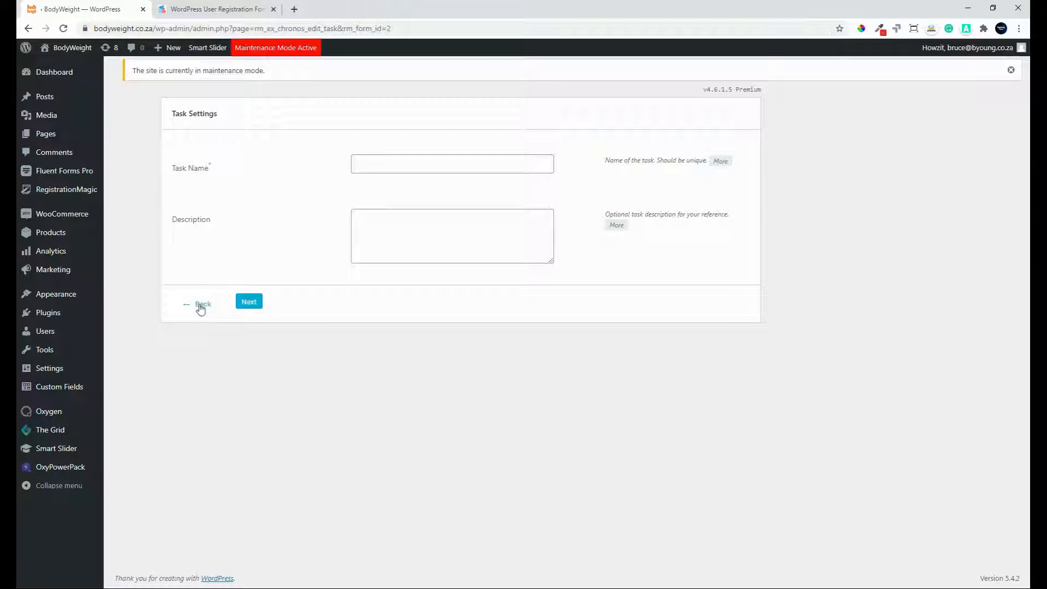
Open the Bulk Email page and inspect the message body editor in both Text and Visual modes.
mouse_move(74, 192)
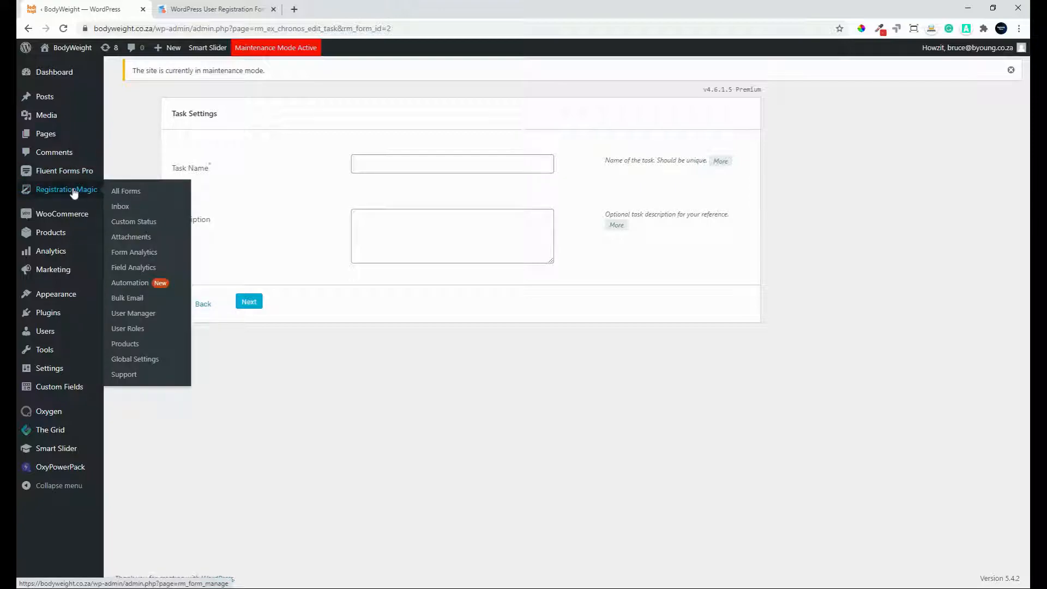
click(133, 302)
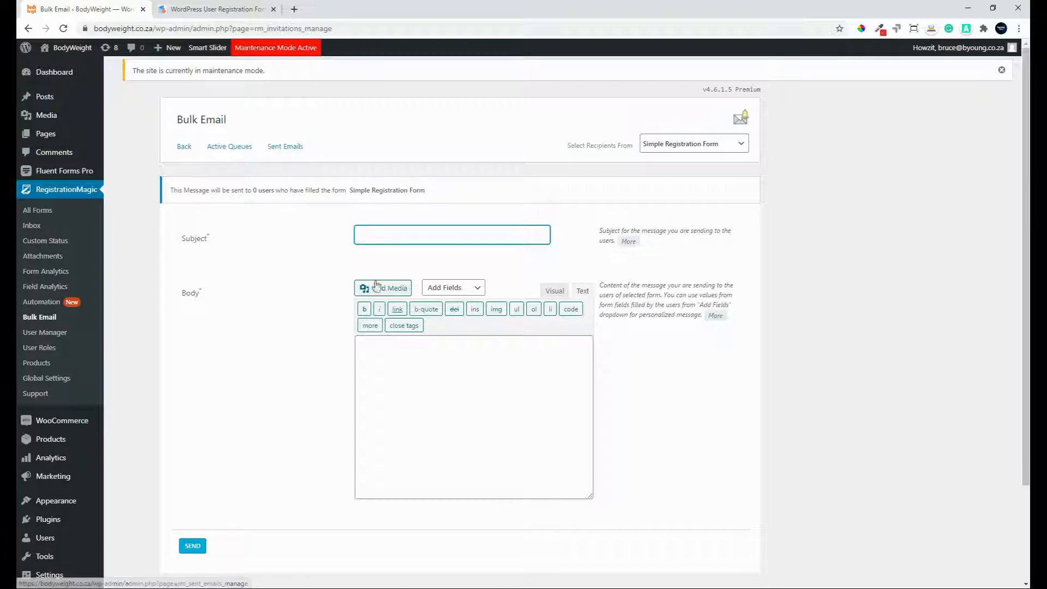
click(435, 403)
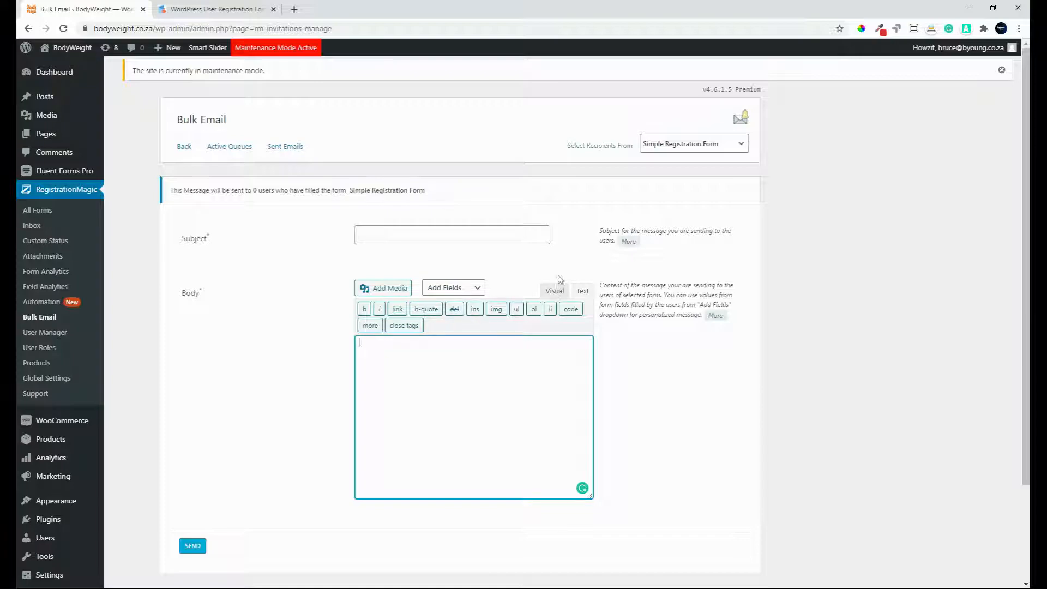
click(552, 294)
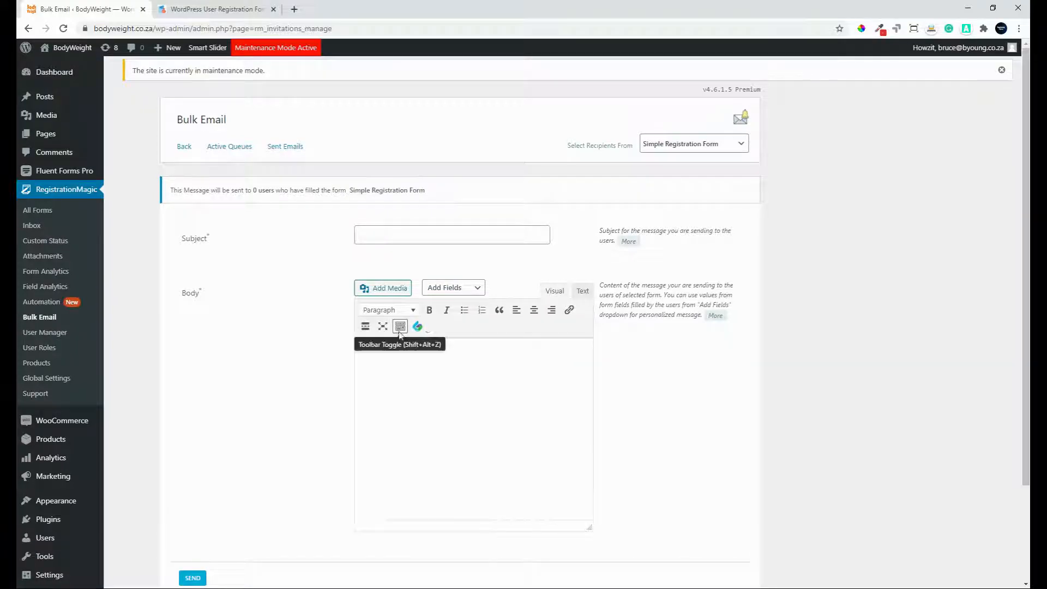
click(436, 363)
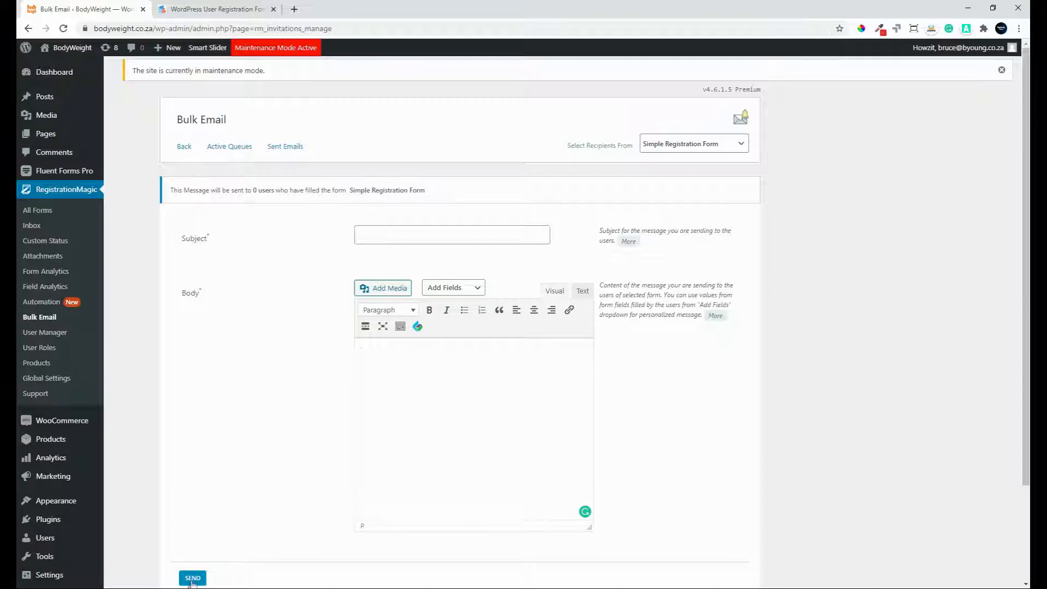
Open the User Manager and review its user list, search field, and Time and Status filters.
click(54, 334)
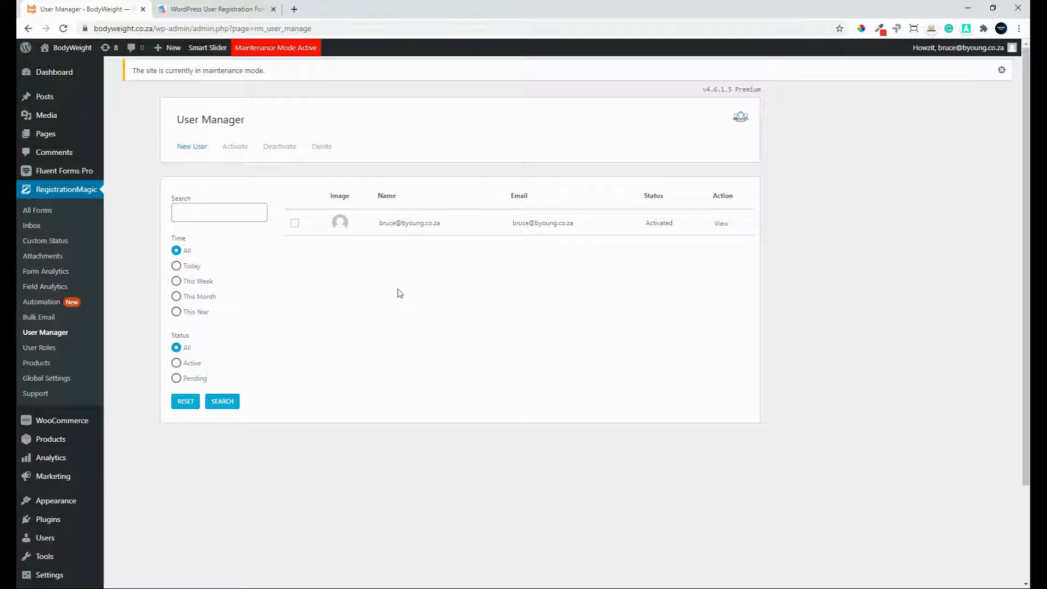
click(226, 214)
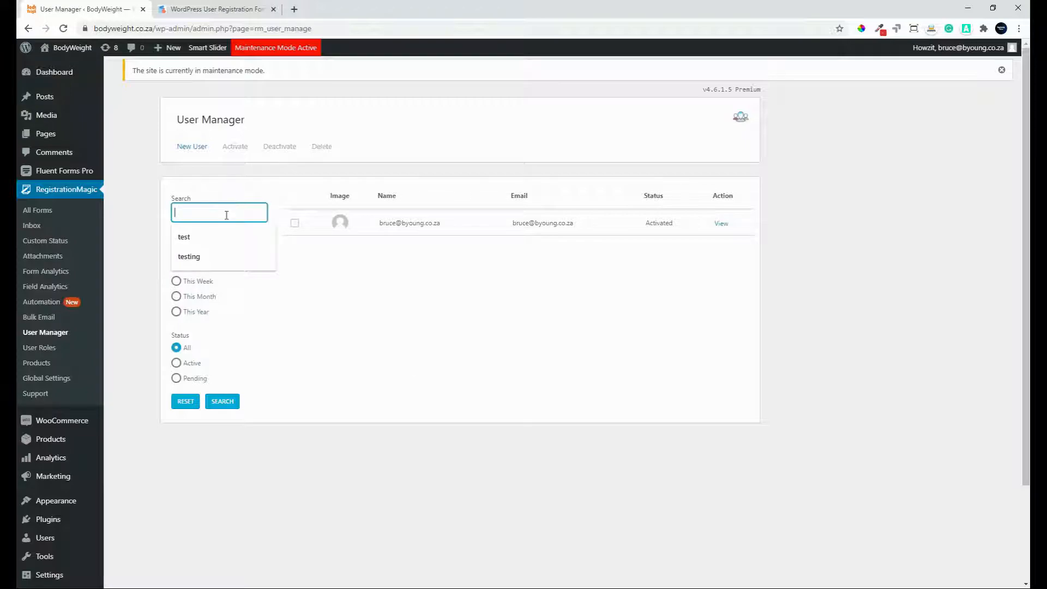
click(405, 330)
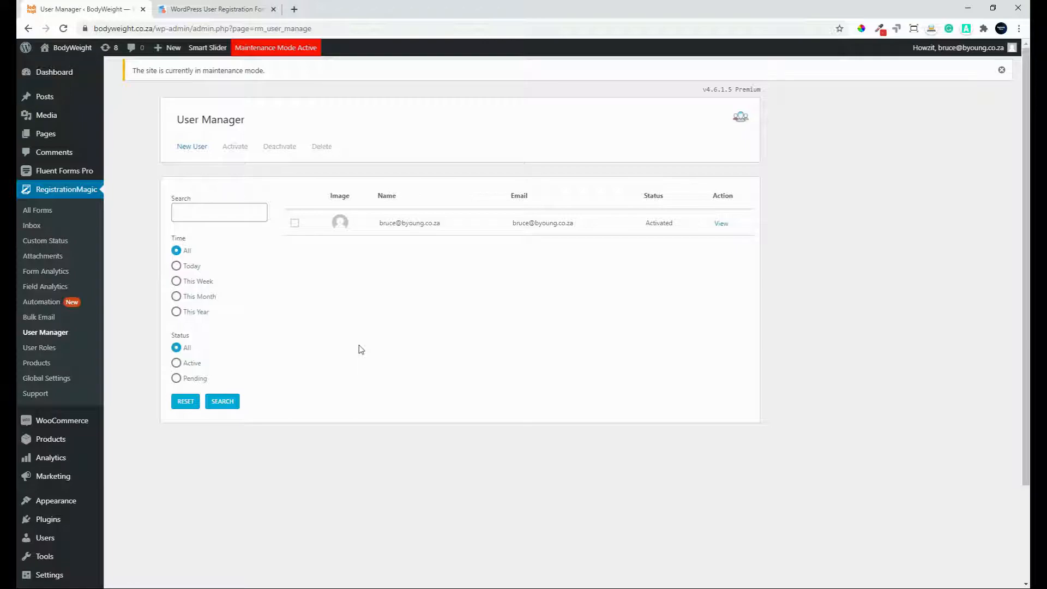
Open the User Roles page and check which roles a new role can inherit permissions from, keeping Administrator.
click(52, 349)
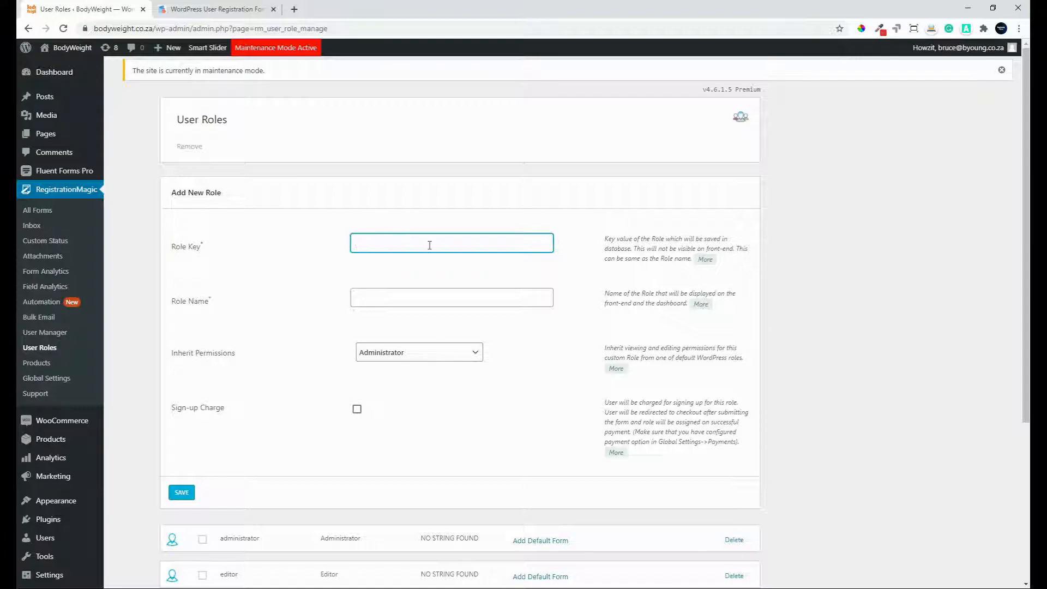
click(420, 360)
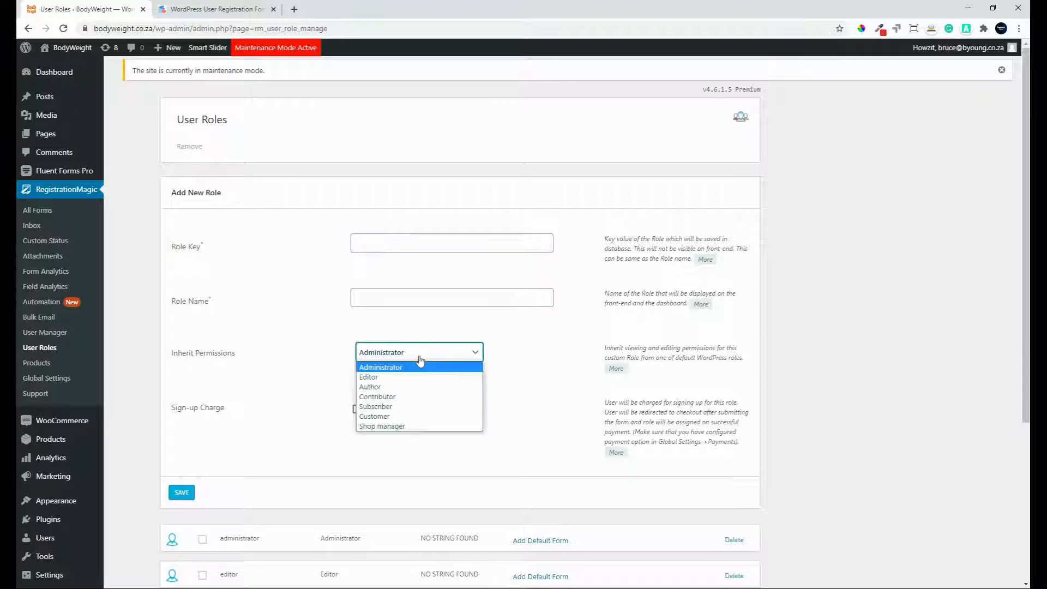
click(266, 396)
Check what the Sign-up Charge option offers, leave it disabled, and review the list of existing roles from administrator to shop_manager.
scroll(268, 409, down, 2)
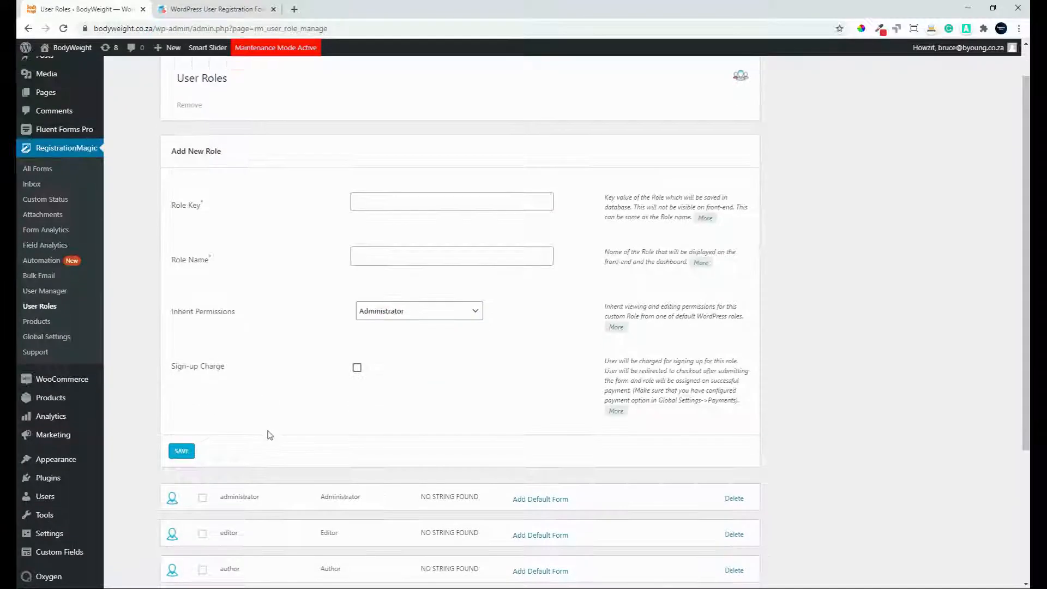
scroll(271, 429, down, 2)
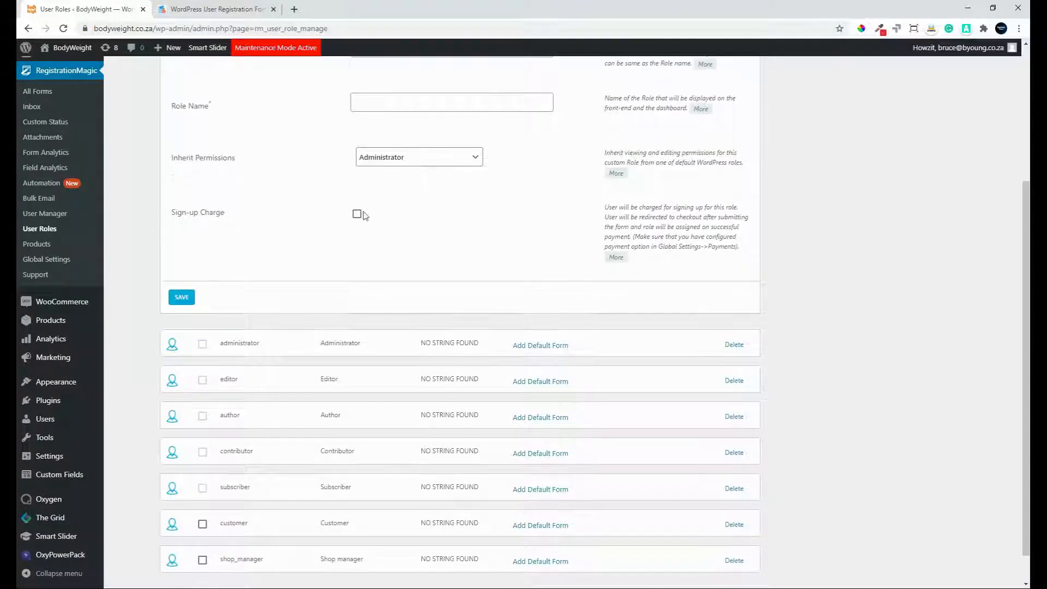
click(357, 214)
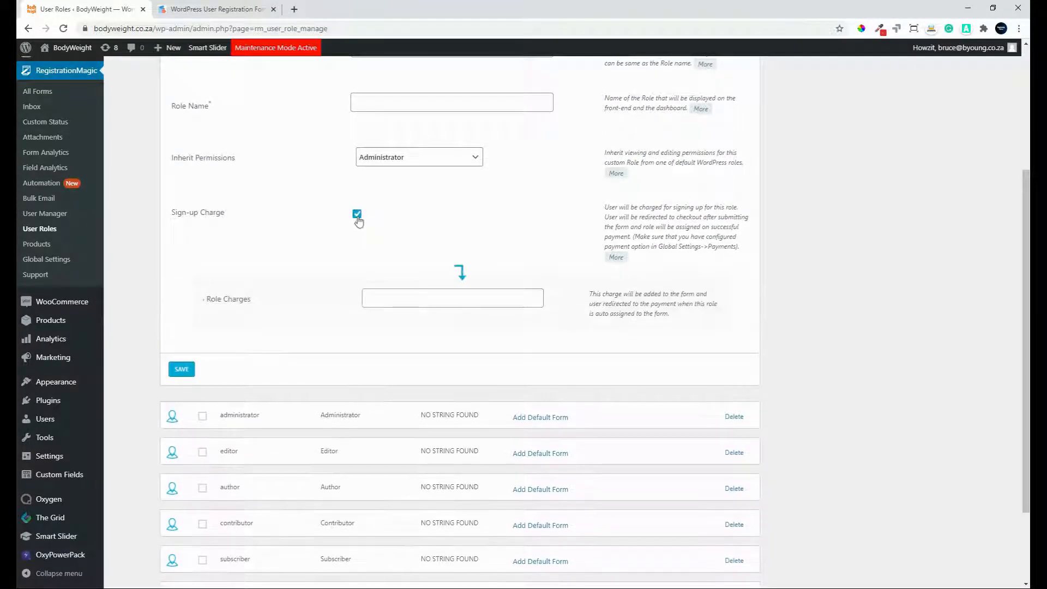
click(357, 214)
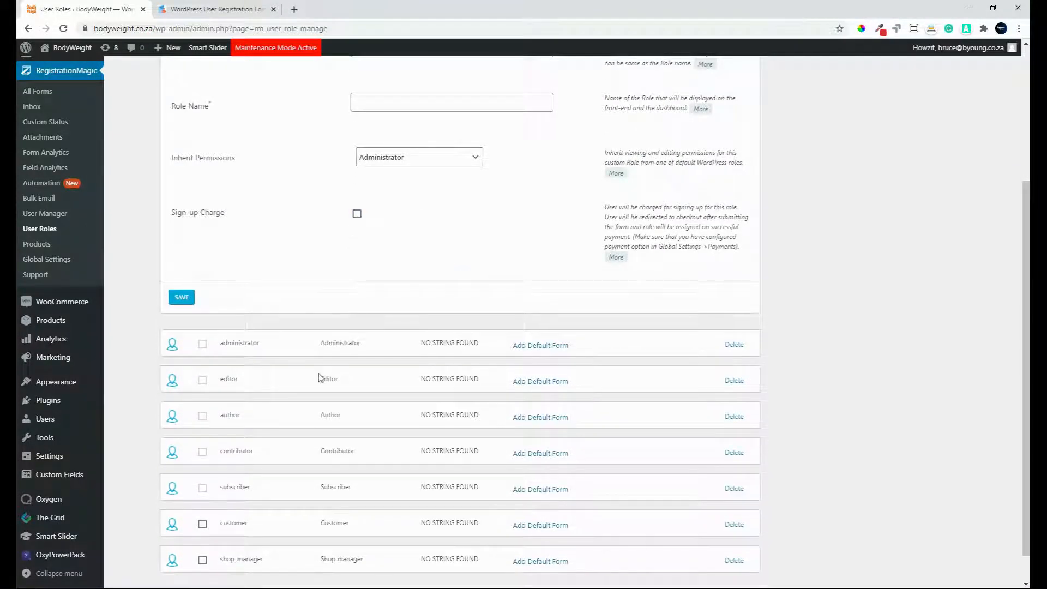
scroll(315, 392, down, 1)
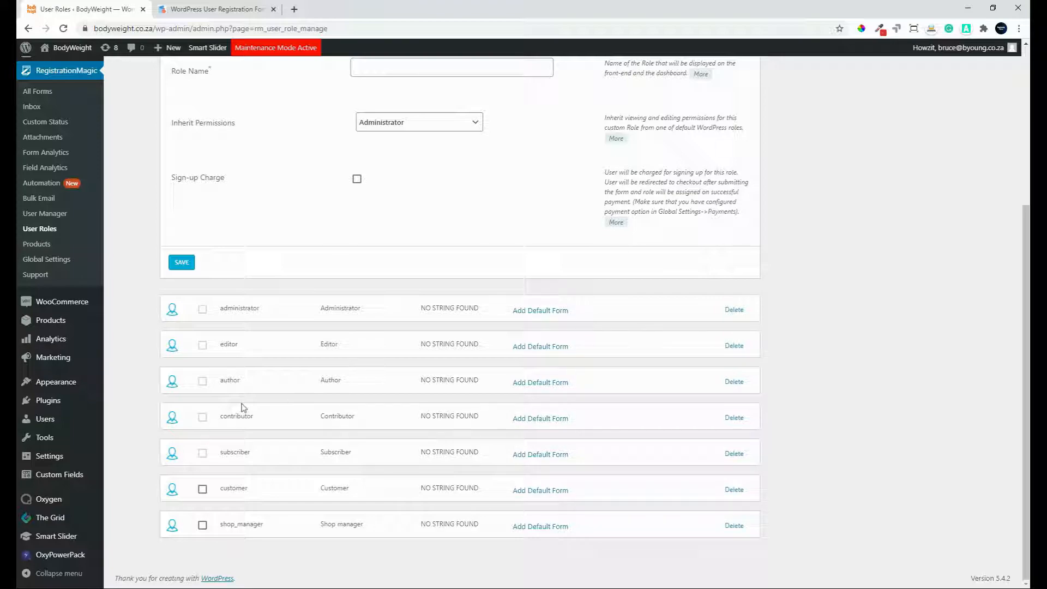
scroll(243, 408, up, 3)
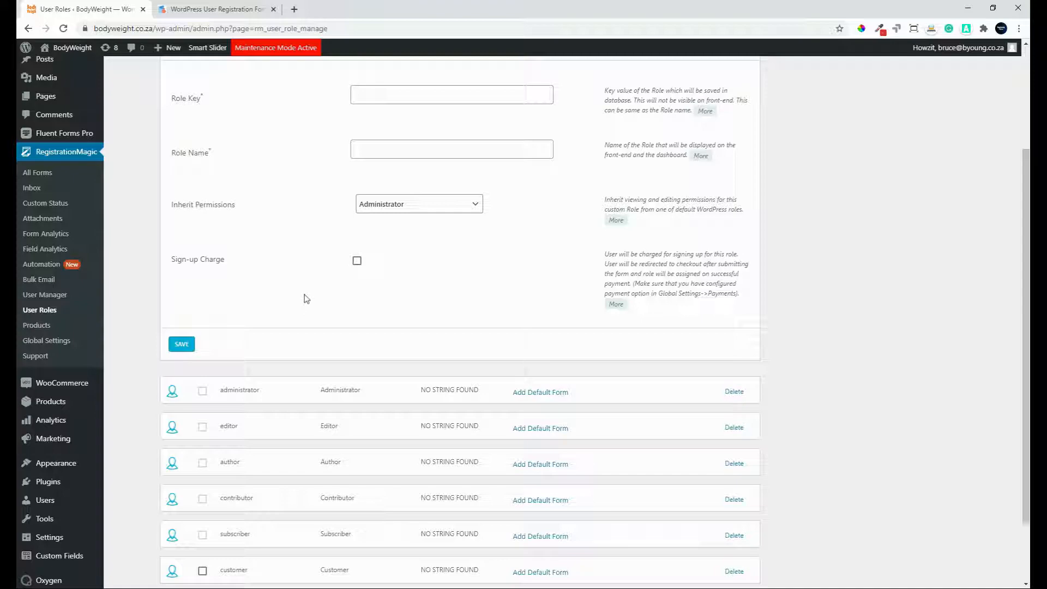
Open the Products page, start a new product, and check its pricing types and Price field, keeping the Fixed type.
click(31, 326)
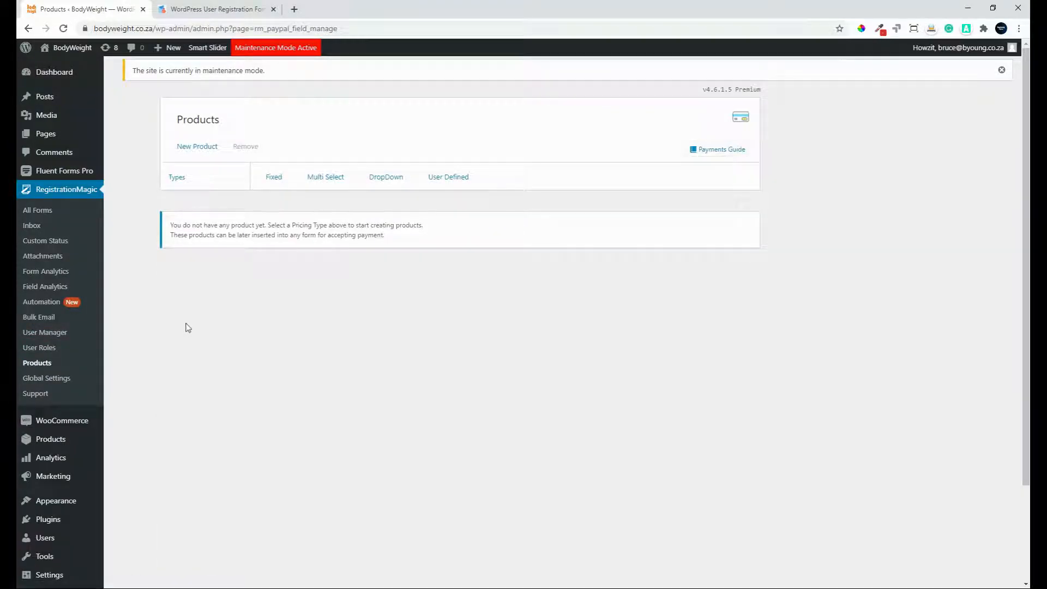
click(192, 153)
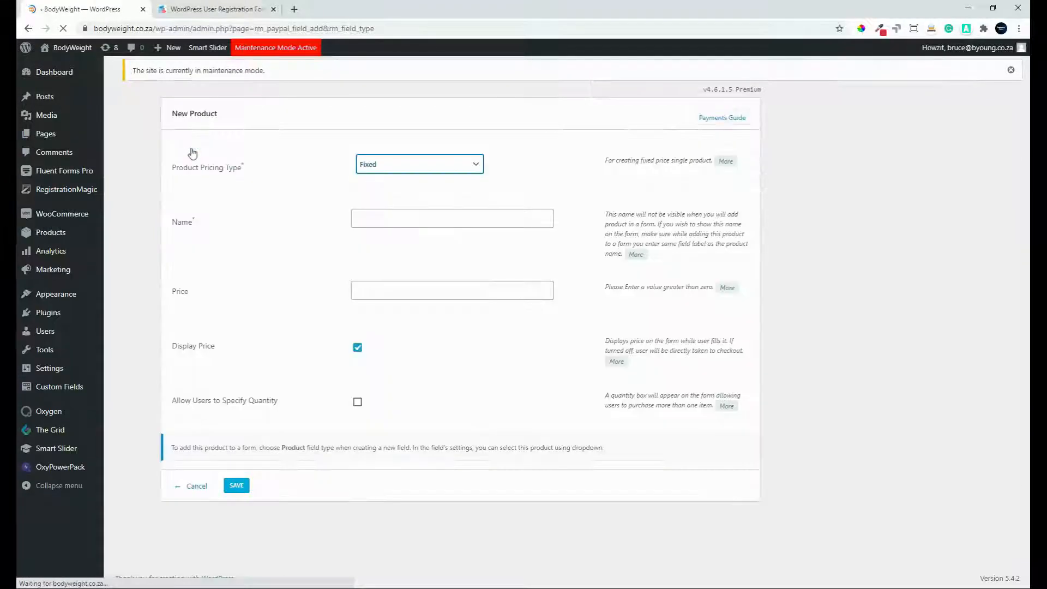
click(412, 166)
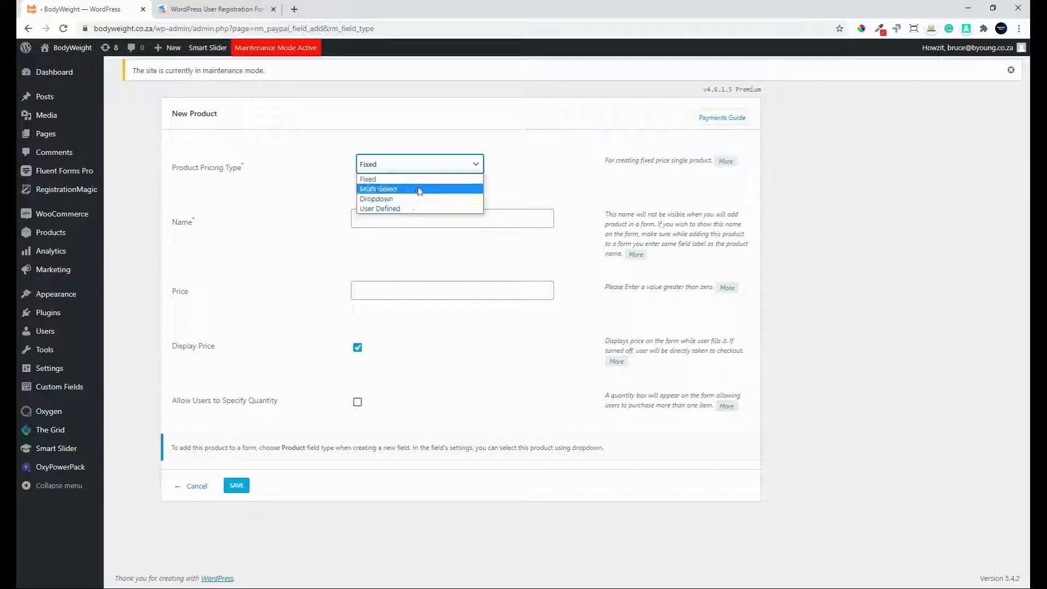
click(272, 196)
click(382, 285)
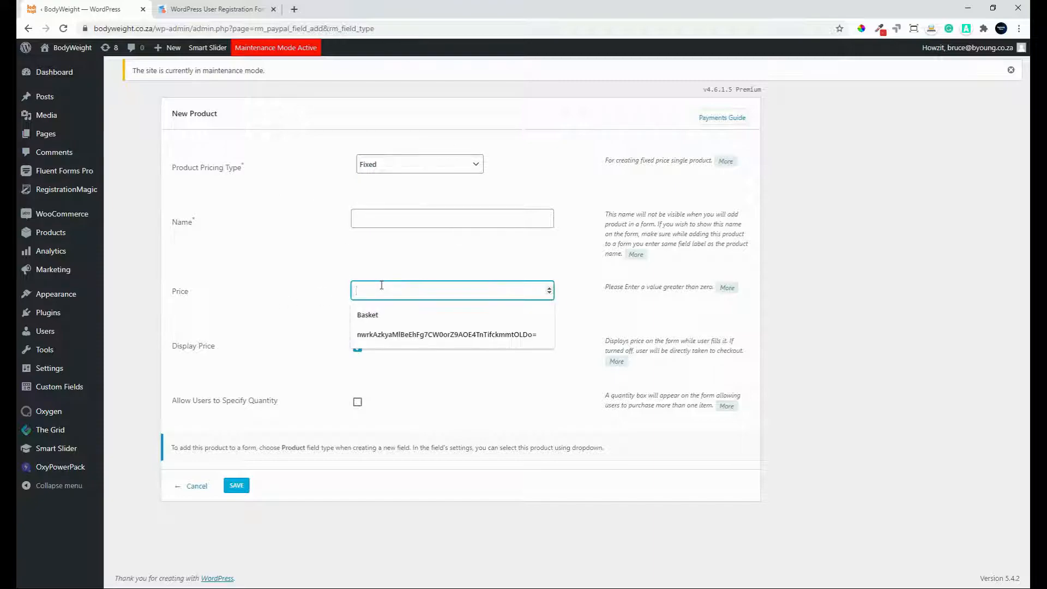
key(Down)
key(Return)
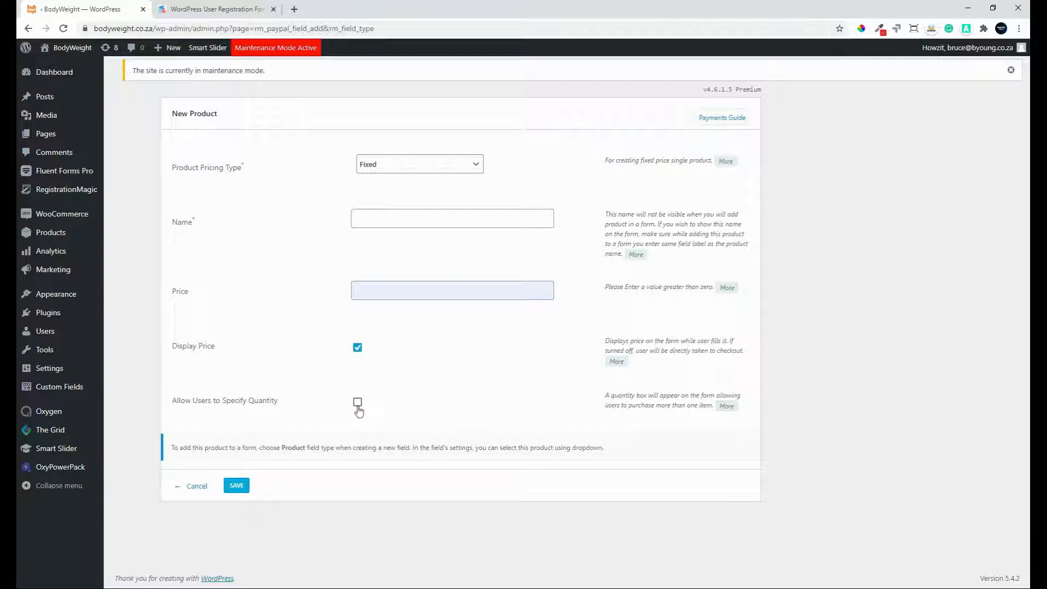
Open the Payments Guide, skim its payment setup instructions, and return to the New Product page.
click(726, 119)
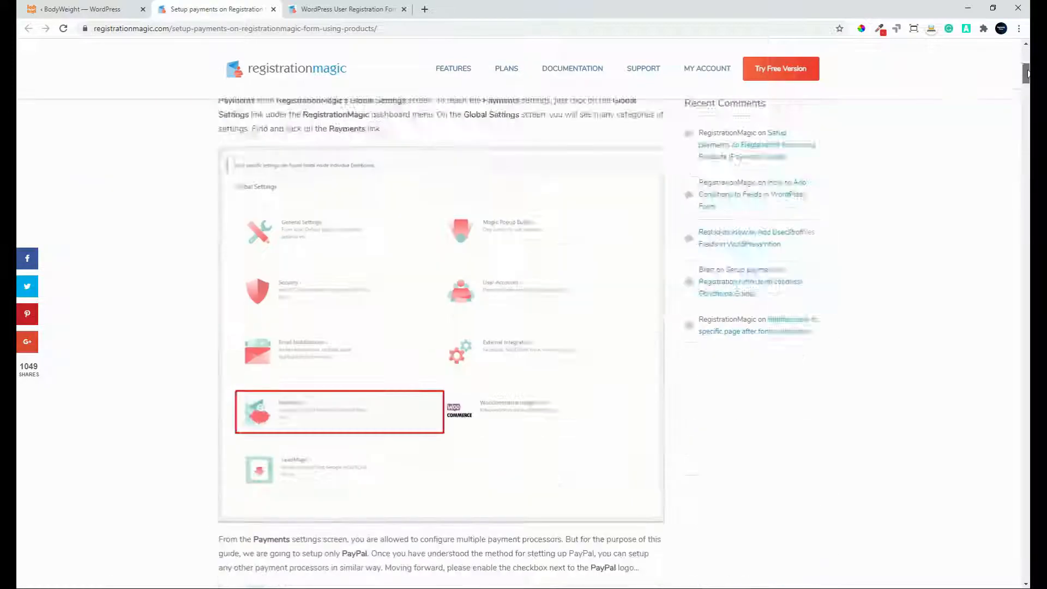
mouse_move(1027, 58)
mouse_down()
mouse_move(1027, 91)
mouse_move(1027, 54)
mouse_up()
click(79, 8)
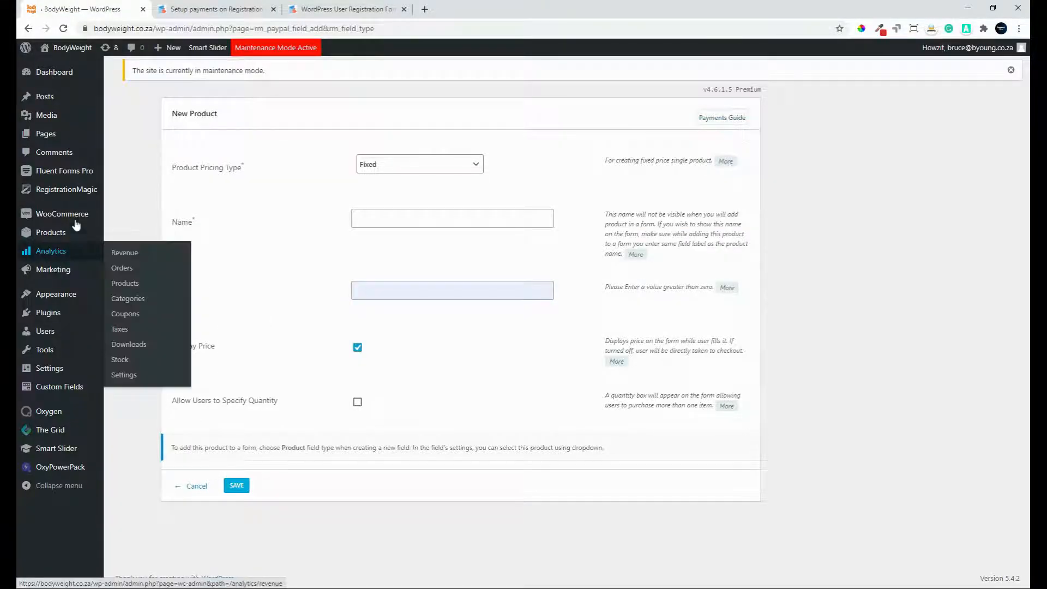
Open RegistrationMagic's Global Settings and look over the available settings categories.
mouse_move(72, 291)
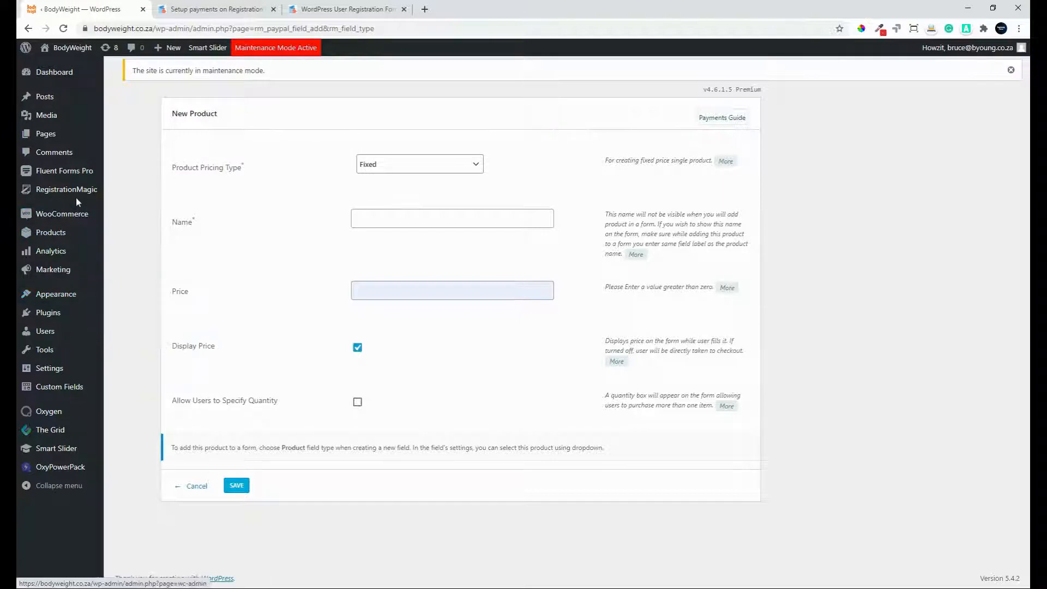
mouse_move(82, 190)
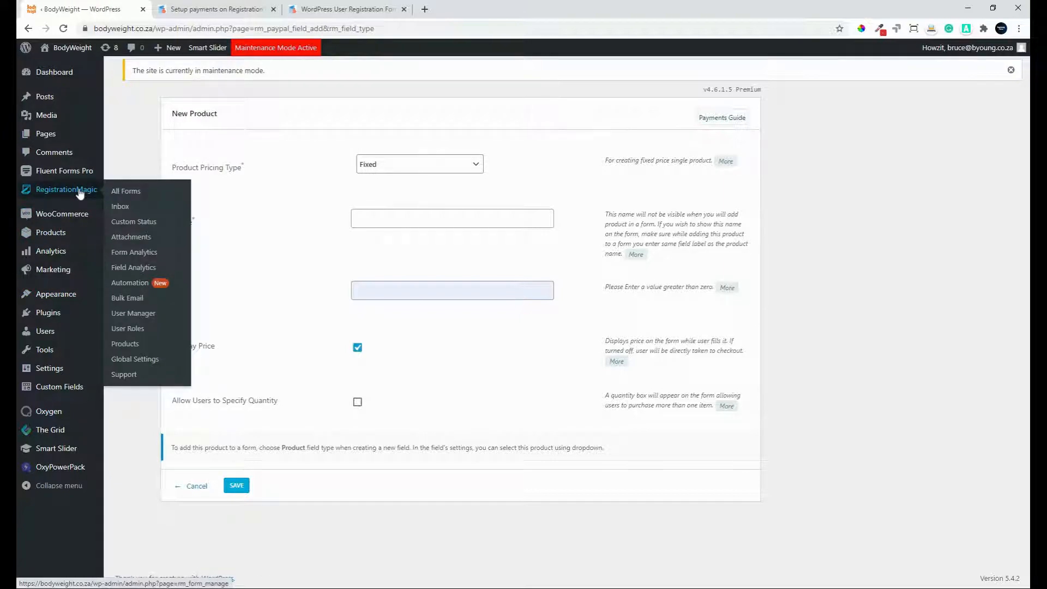
click(128, 361)
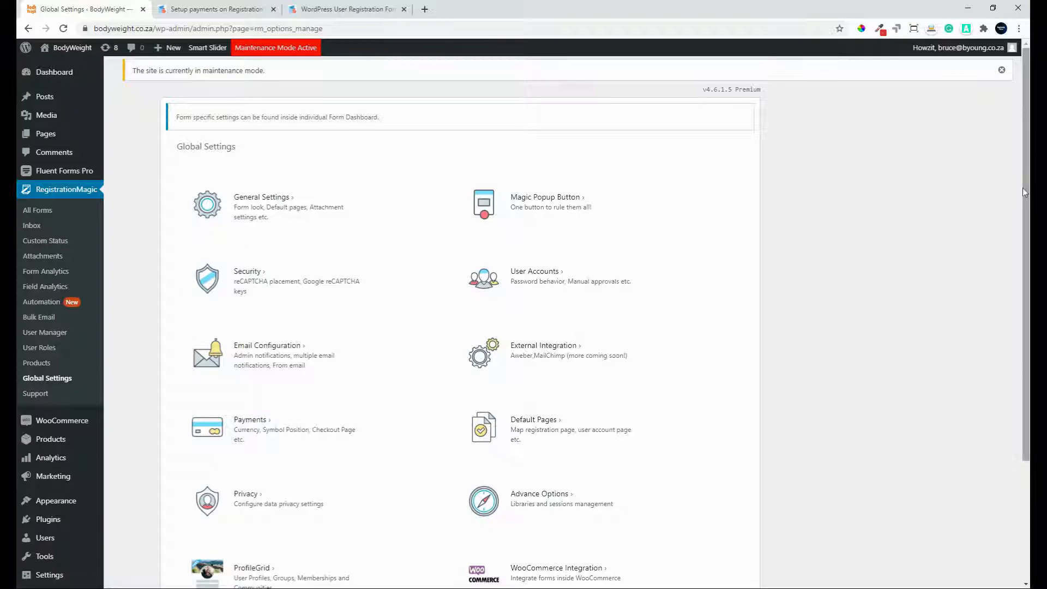
mouse_move(1023, 192)
mouse_down()
mouse_move(1014, 394)
mouse_move(1023, 185)
mouse_up()
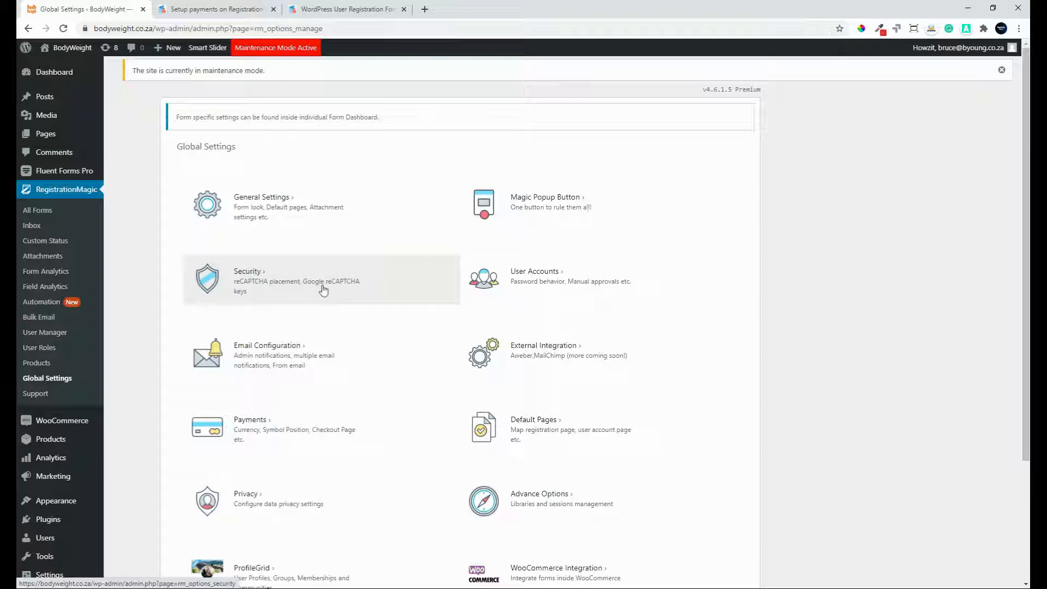
Review the General Settings from Form Style to Submission PDF Font, keeping Match my theme, and leave without saving.
click(252, 210)
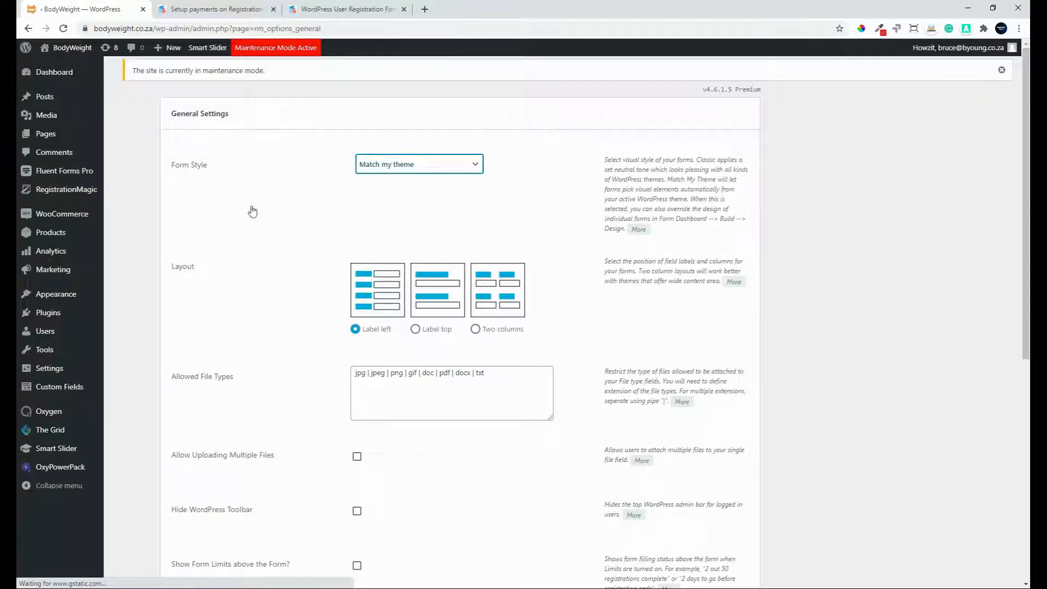
click(400, 170)
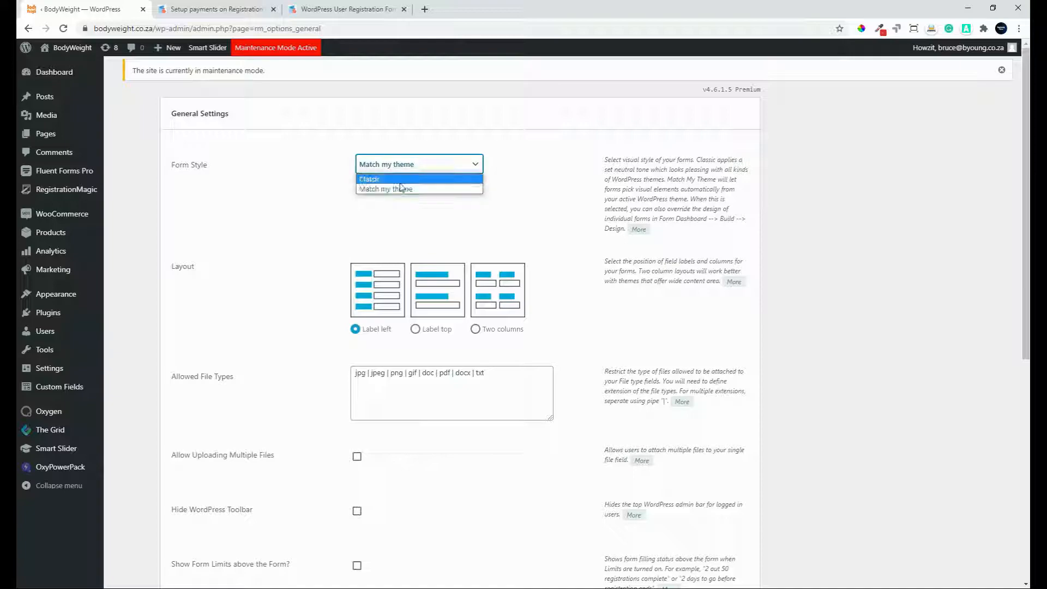
click(390, 209)
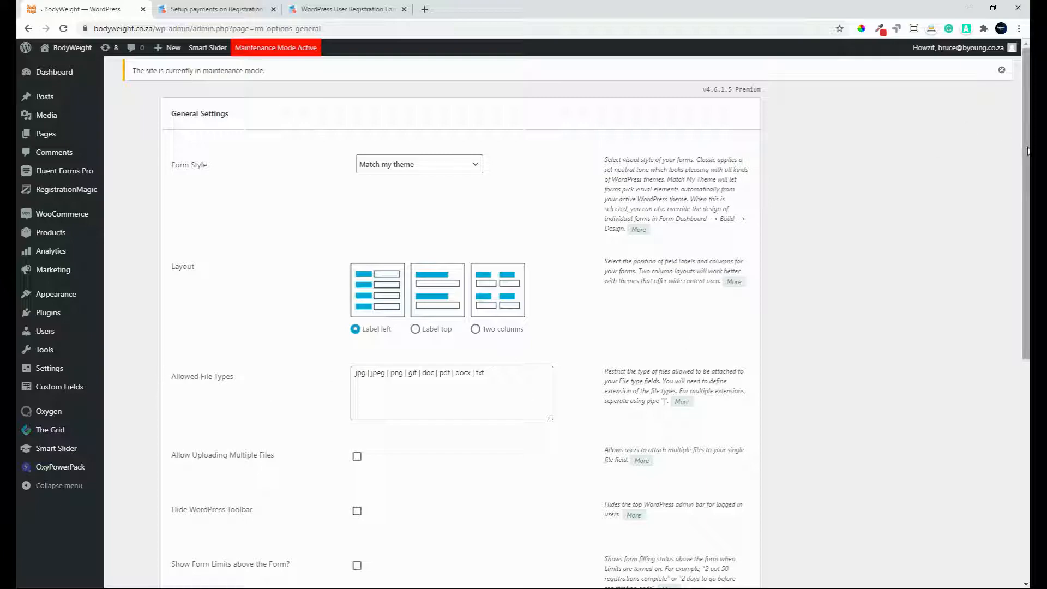
drag(1027, 152, 1027, 344)
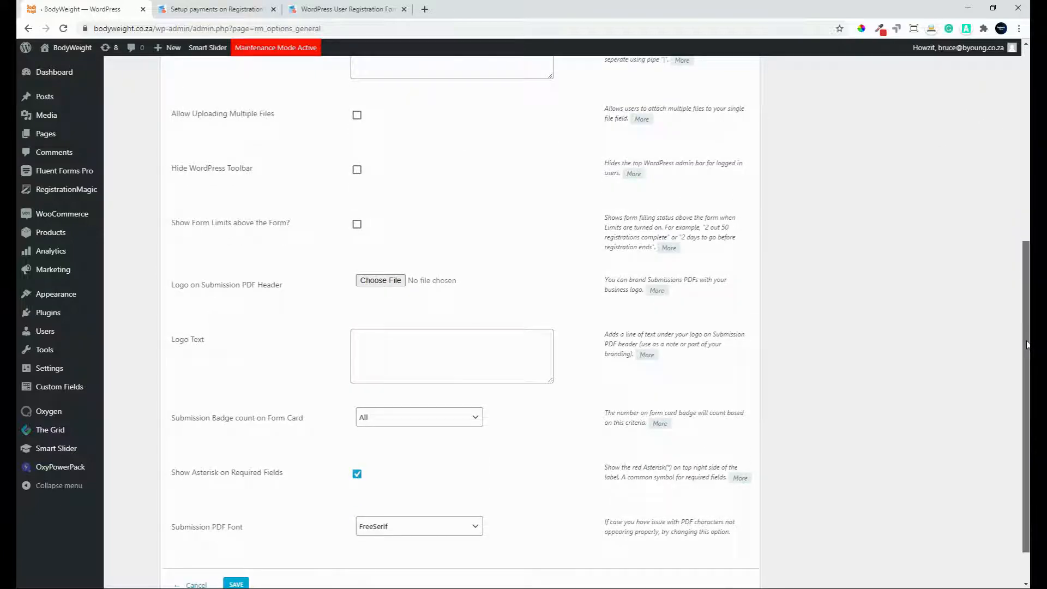
scroll(294, 72, down, 1)
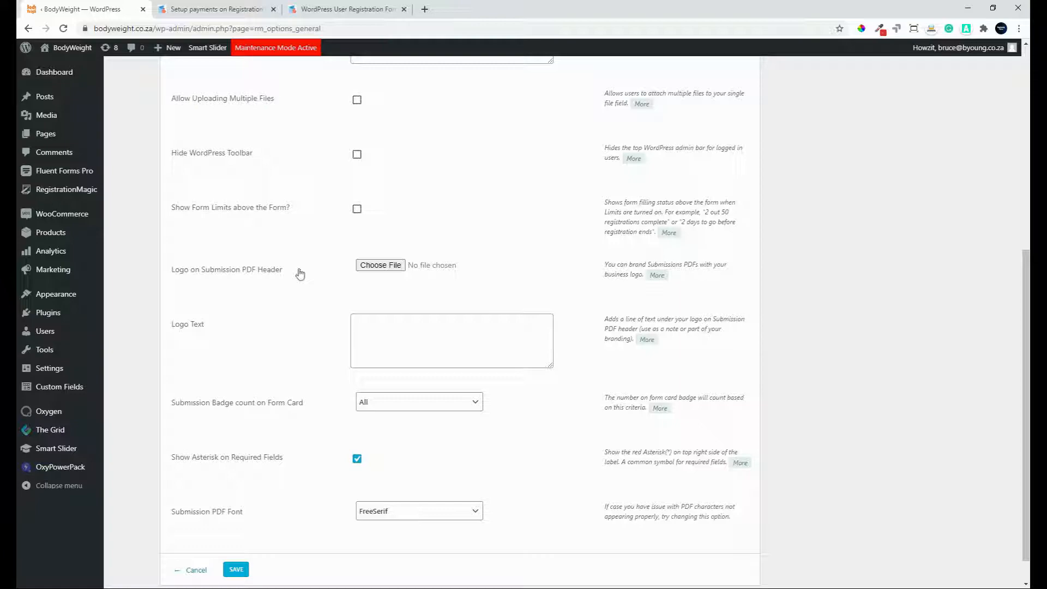
click(386, 334)
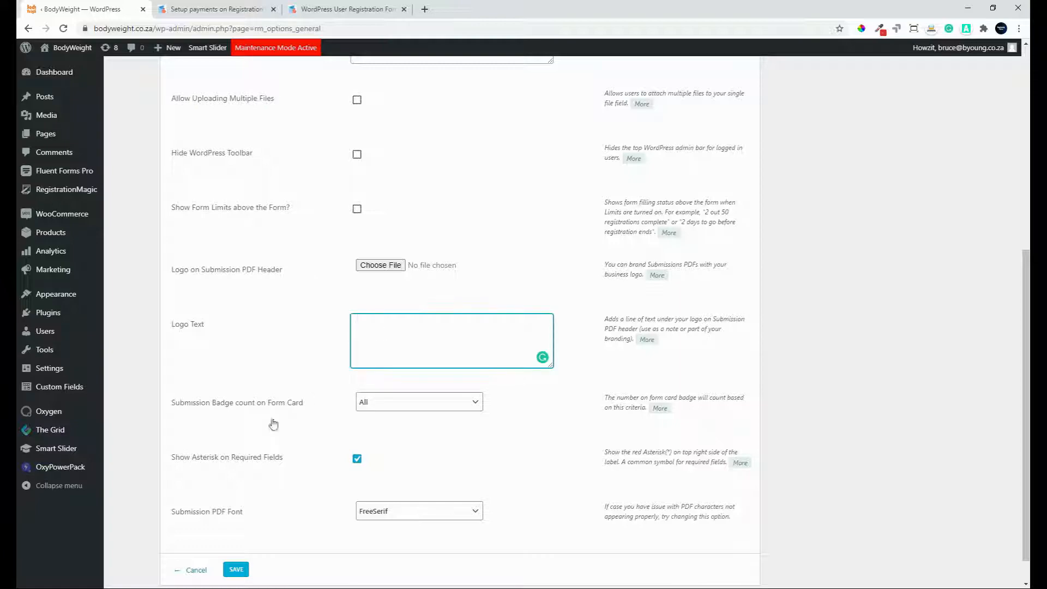
scroll(262, 425, down, 1)
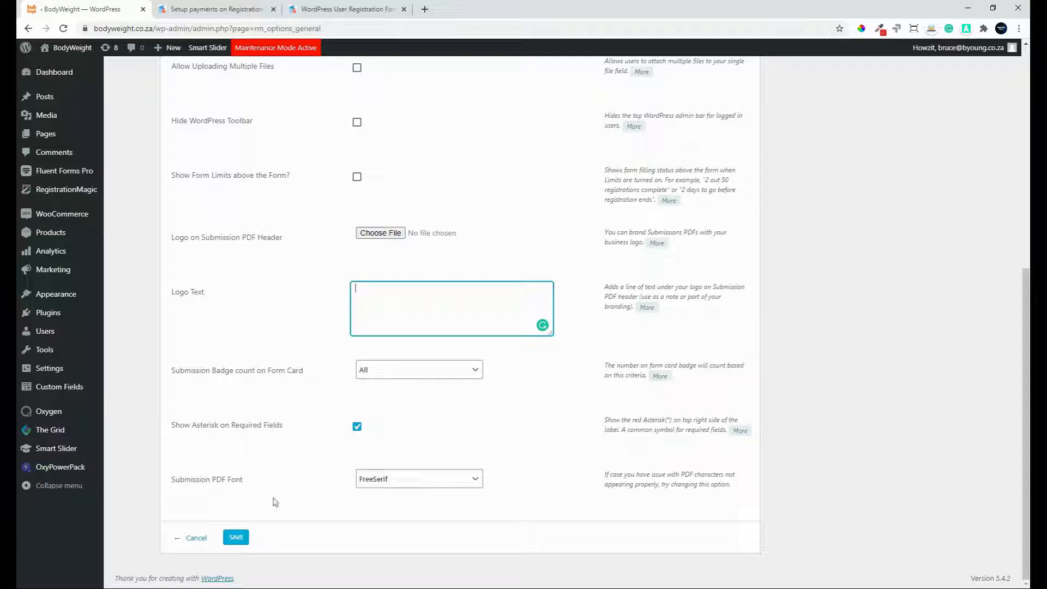
click(194, 538)
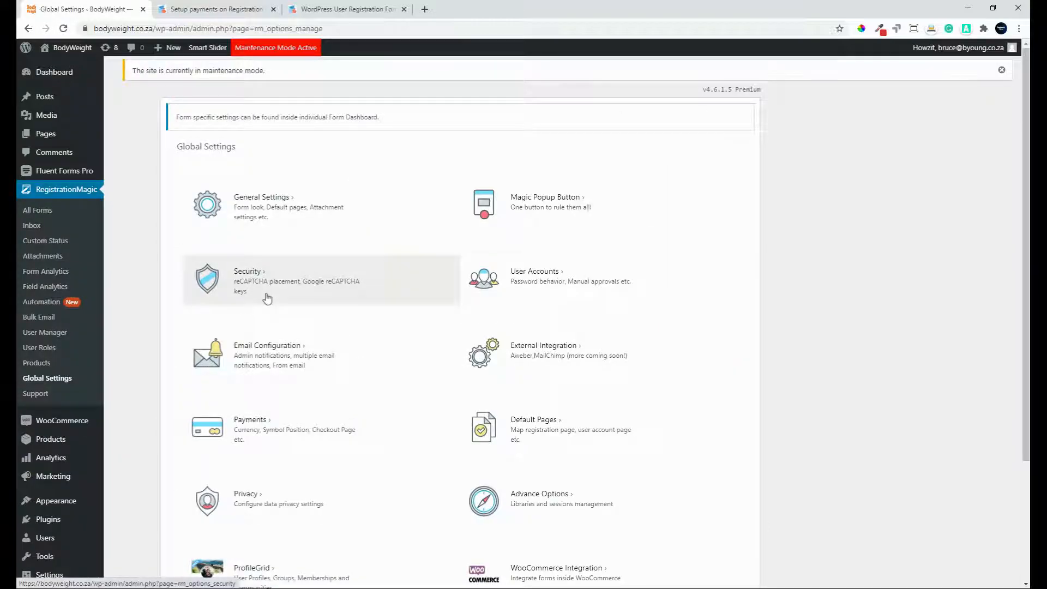
Open the Magic Popup Button settings and review the popup, icon, tab and custom link options.
click(513, 209)
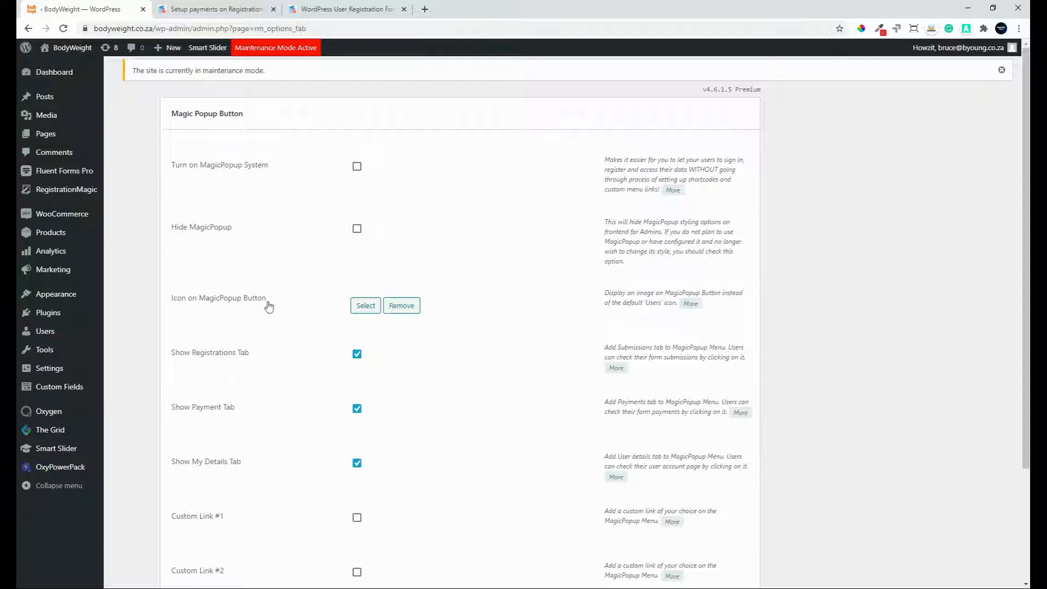
scroll(337, 371, down, 2)
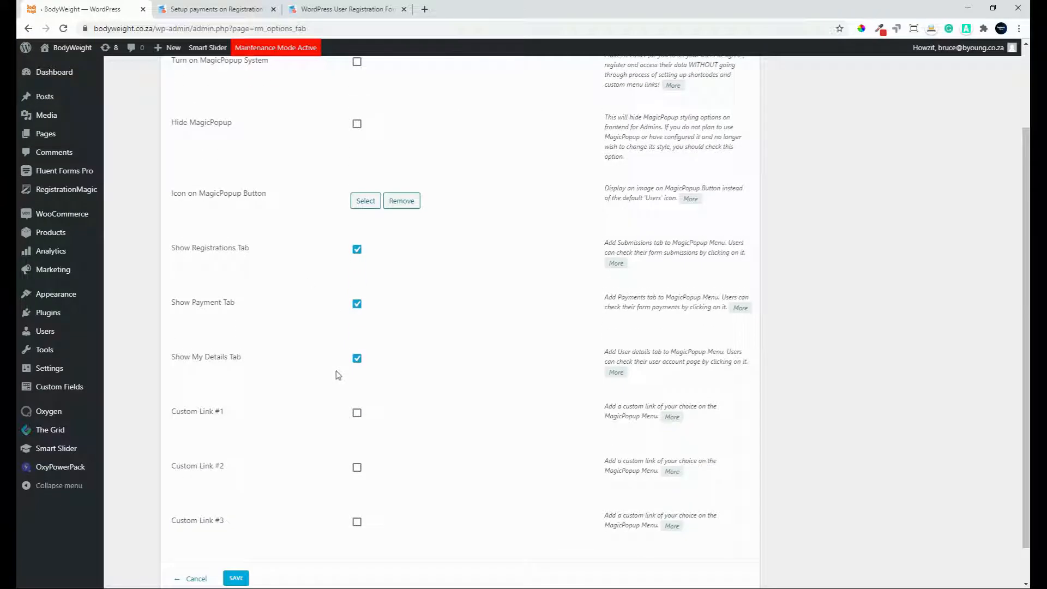
scroll(337, 374, down, 1)
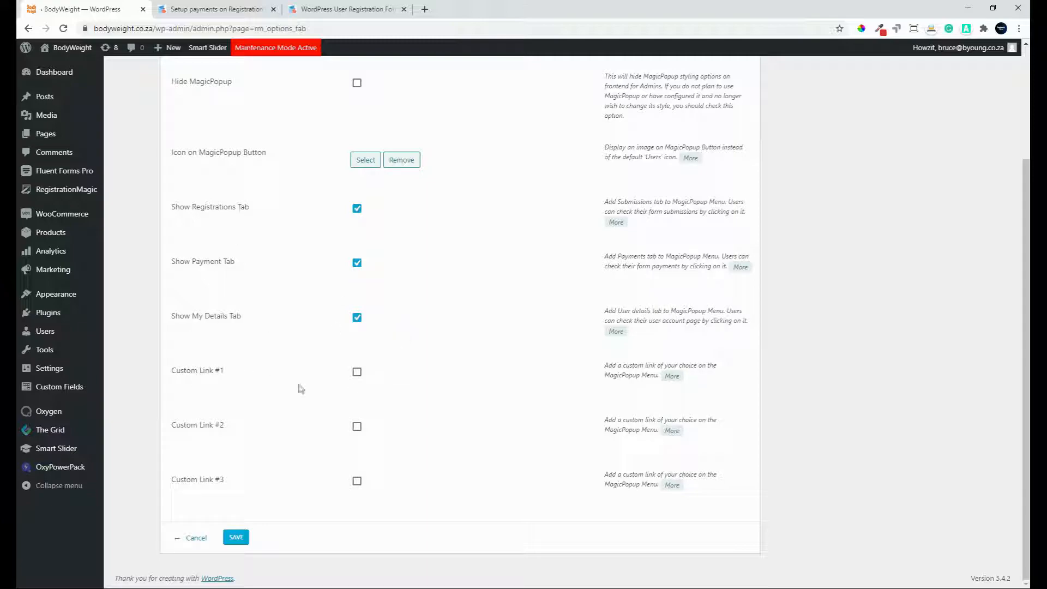
Check the Page and URL link types offered by Custom Link #1, disable it again, and leave without saving.
click(357, 373)
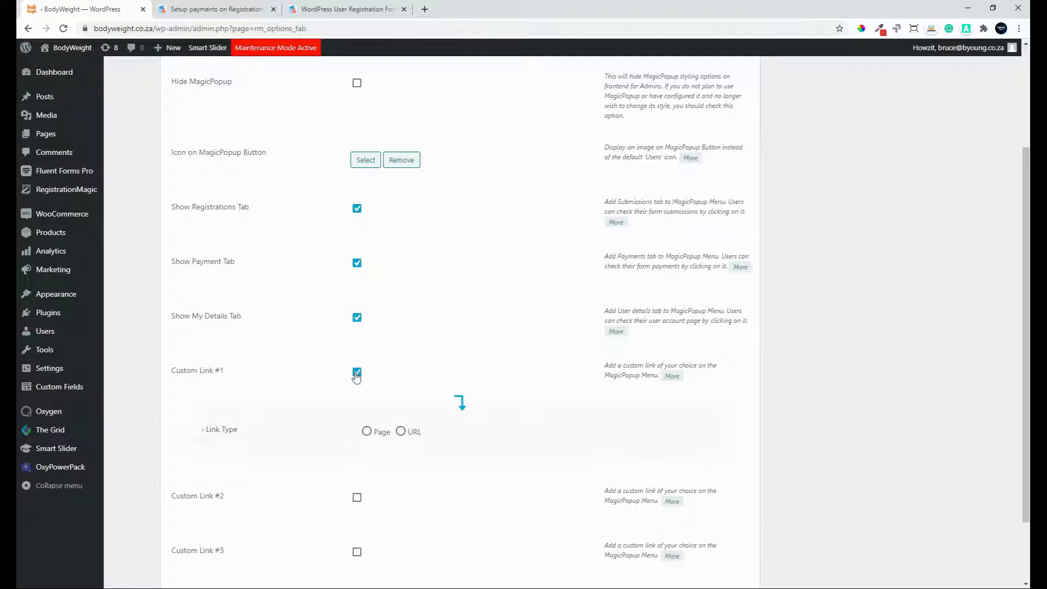
click(366, 432)
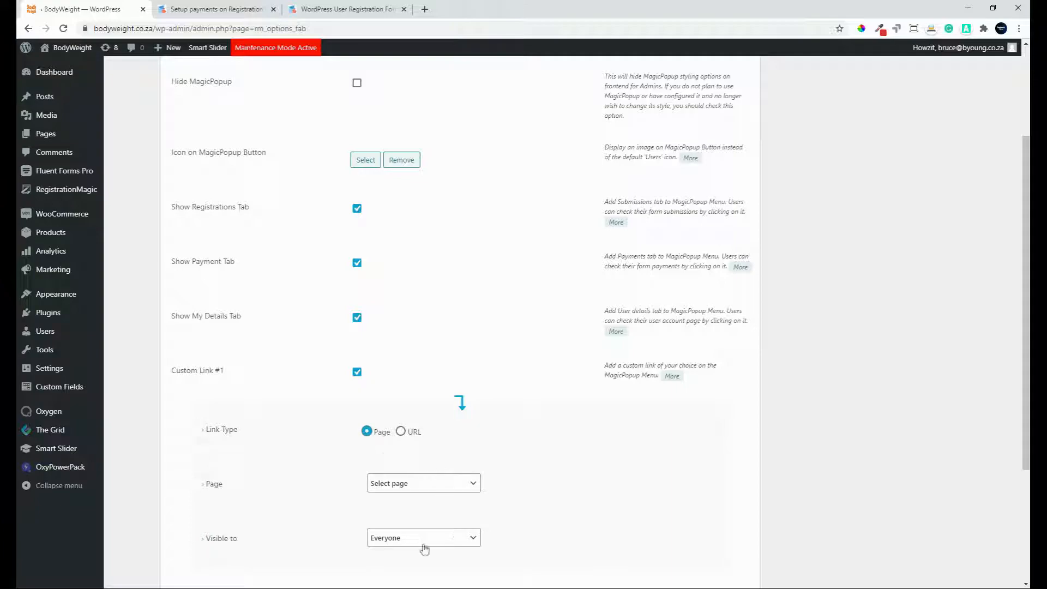
click(401, 432)
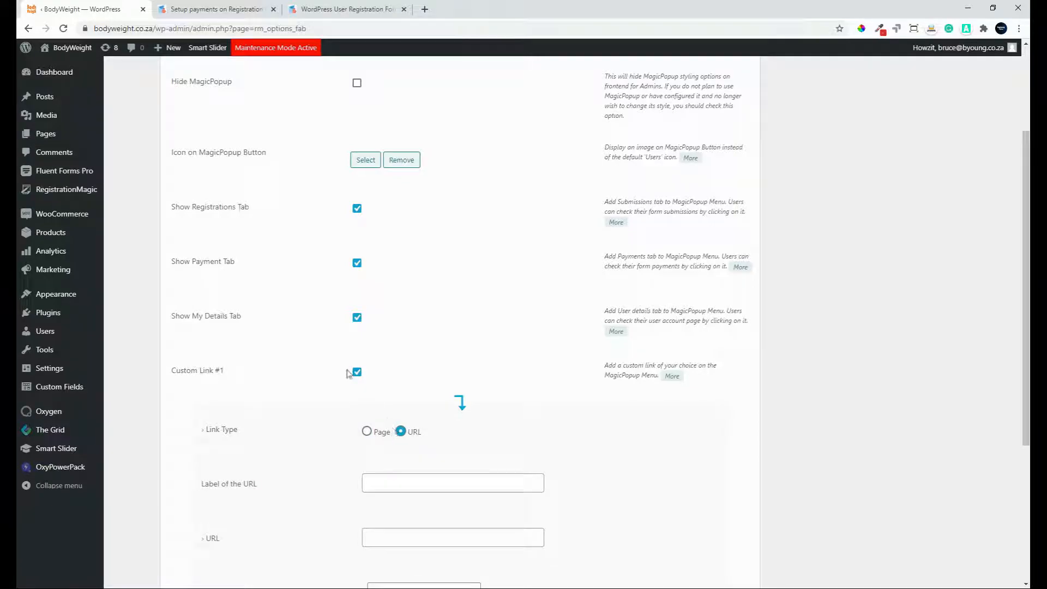
click(357, 373)
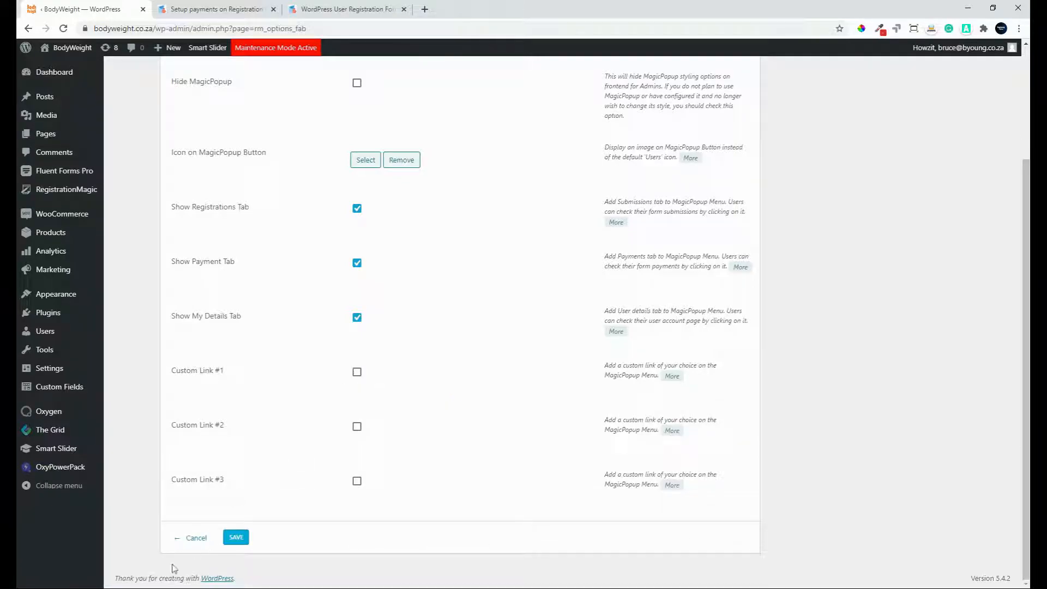
click(196, 540)
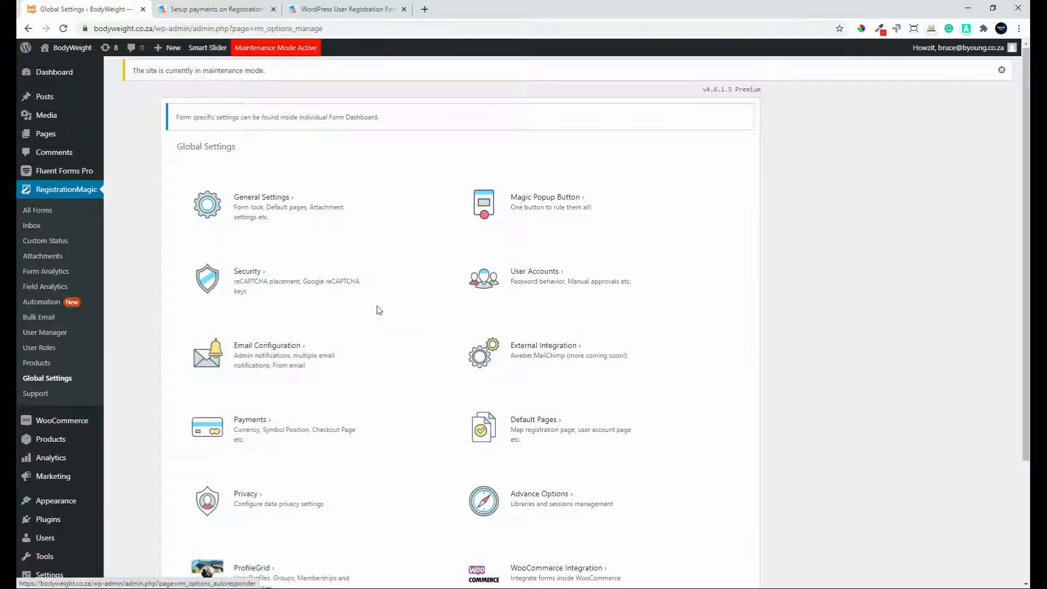
Review the Security settings and the User Accounts activation and credential email options, leaving both pages without saving.
click(258, 285)
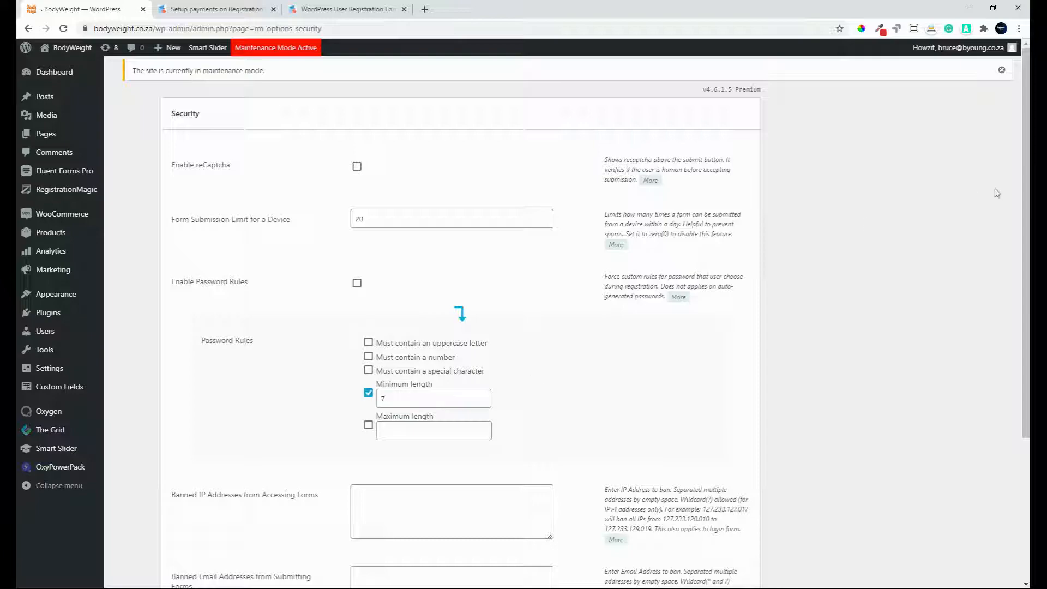
drag(1024, 182, 1025, 361)
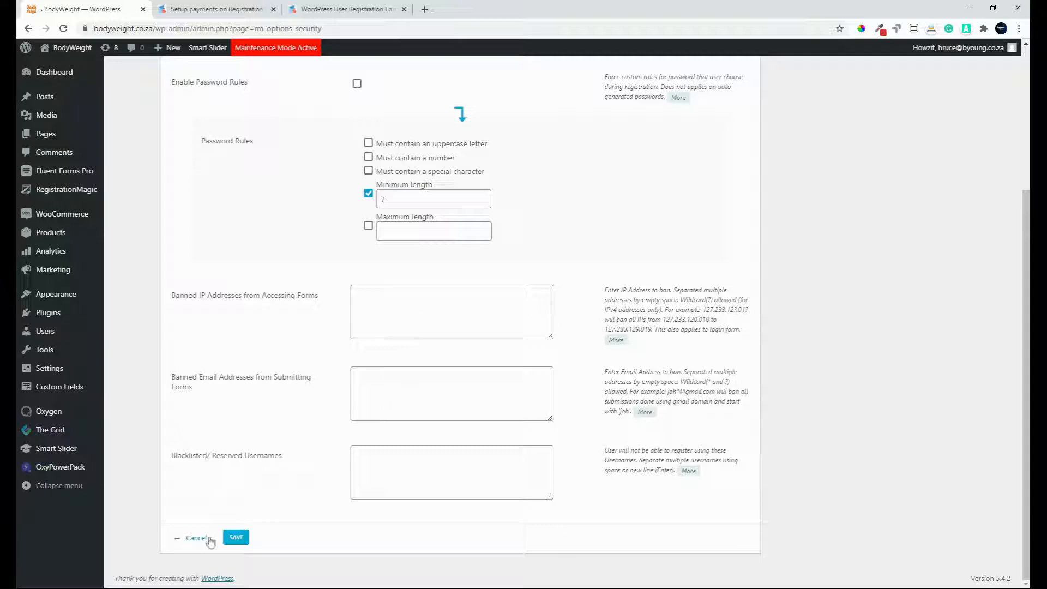
click(192, 539)
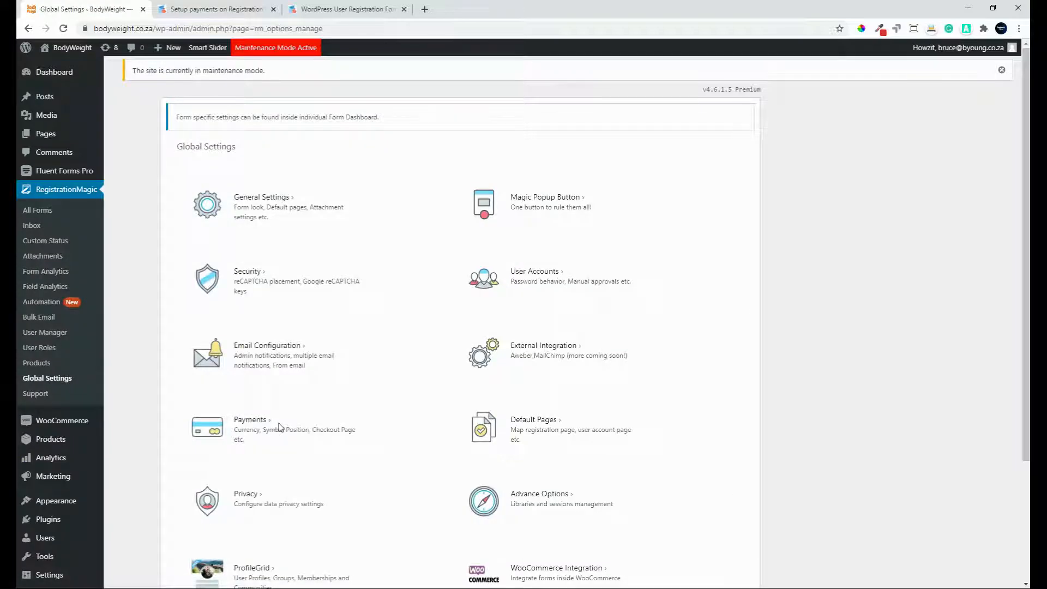
click(526, 278)
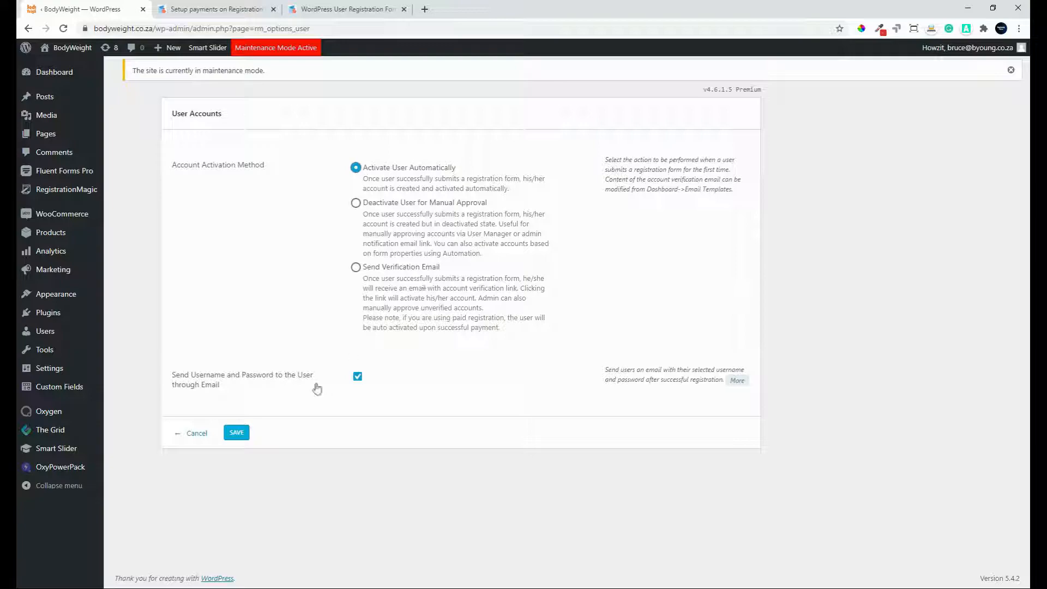
click(196, 440)
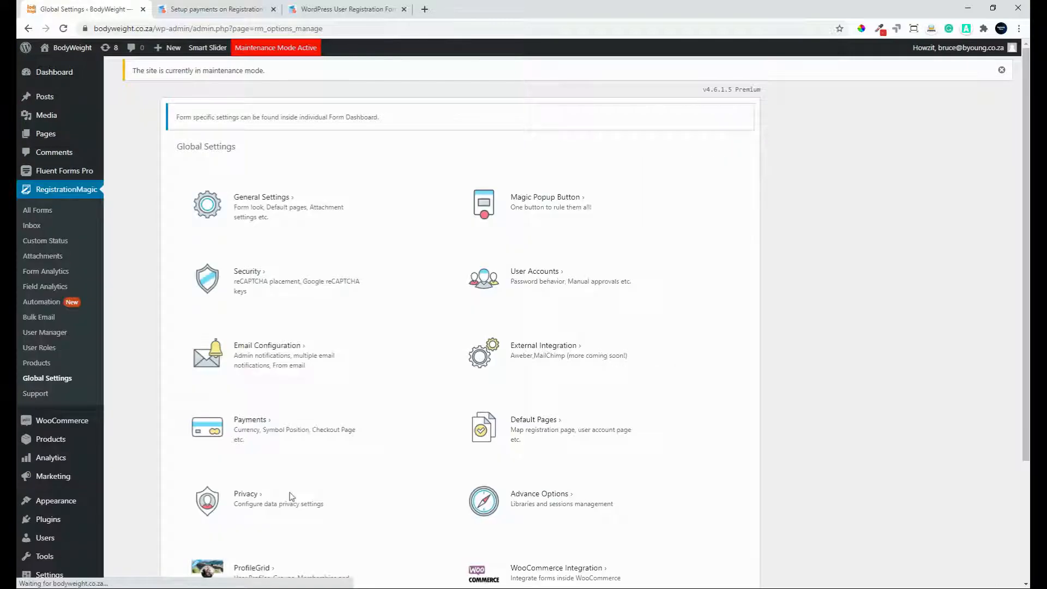
Open Email Configuration and check the external SMTP fields of the Outgoing Emails Handler, switching it back to Wordpress Default.
click(263, 365)
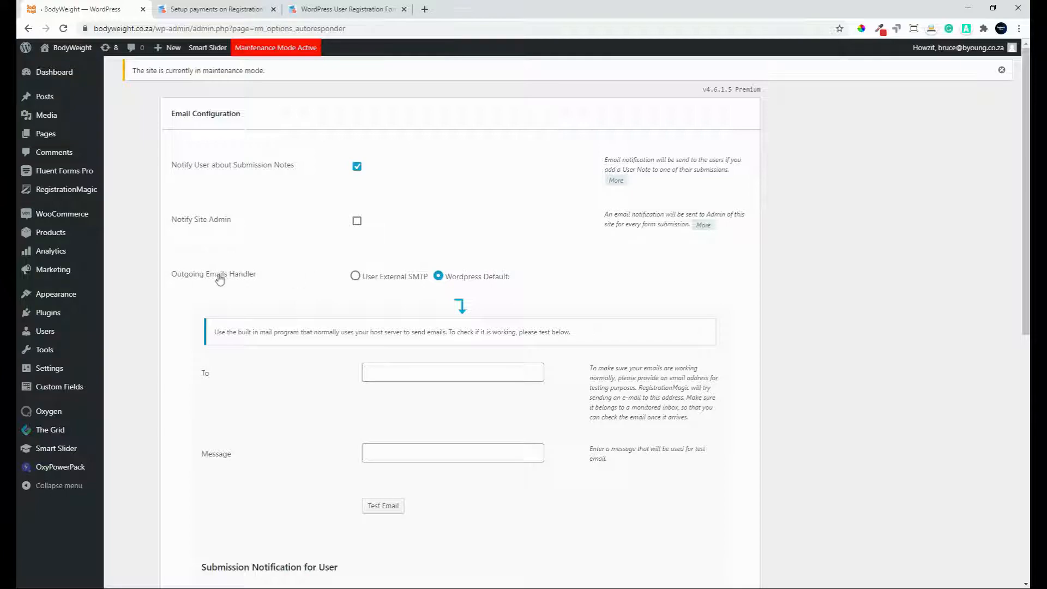
click(359, 279)
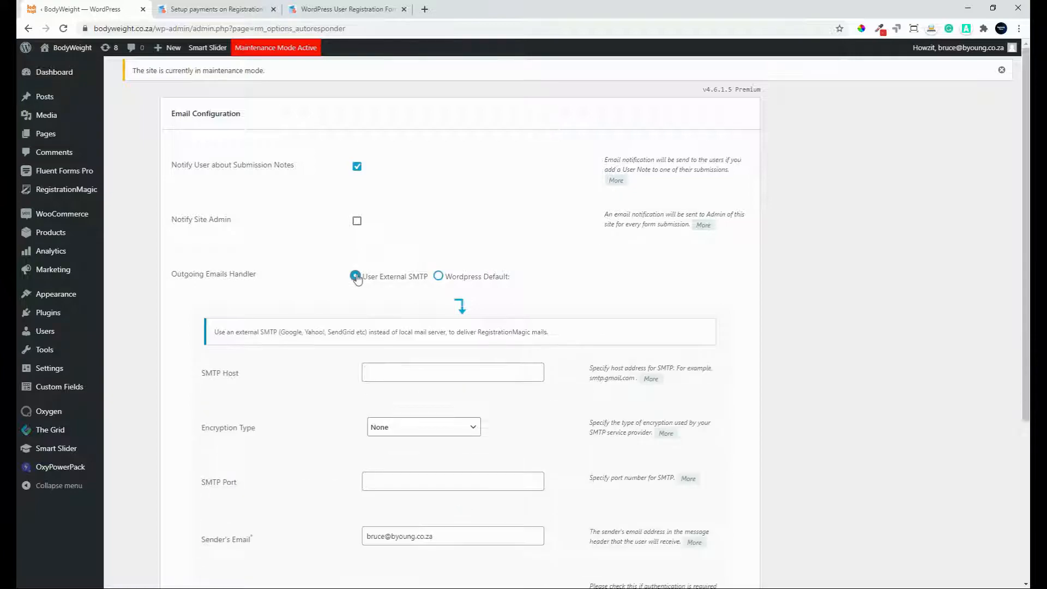
click(438, 277)
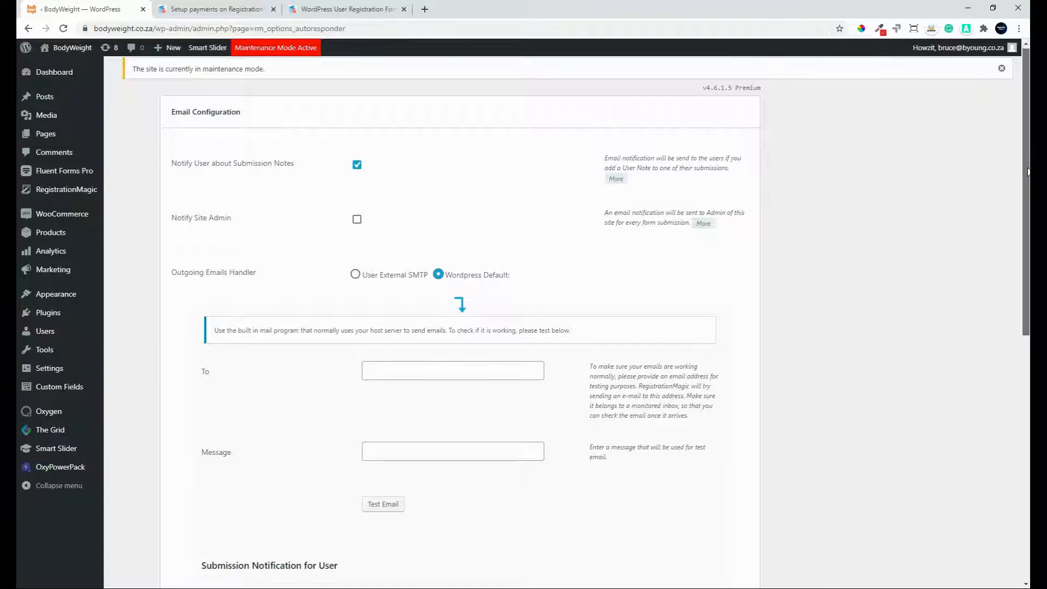
Review the sender name and email fields of the user and admin submission notifications, and leave Email Configuration without saving.
drag(1026, 151, 1017, 387)
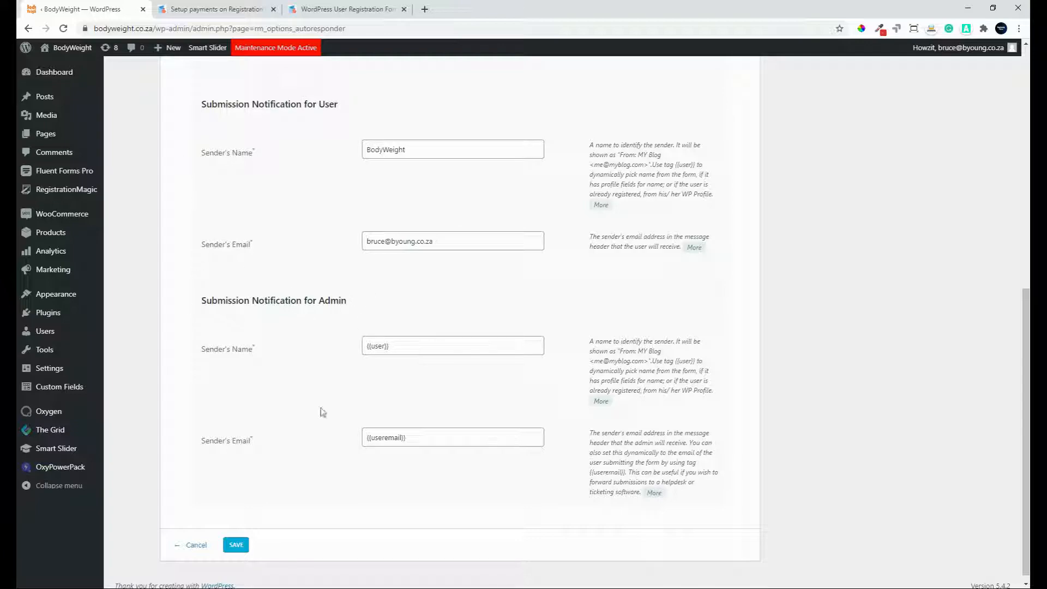
click(196, 546)
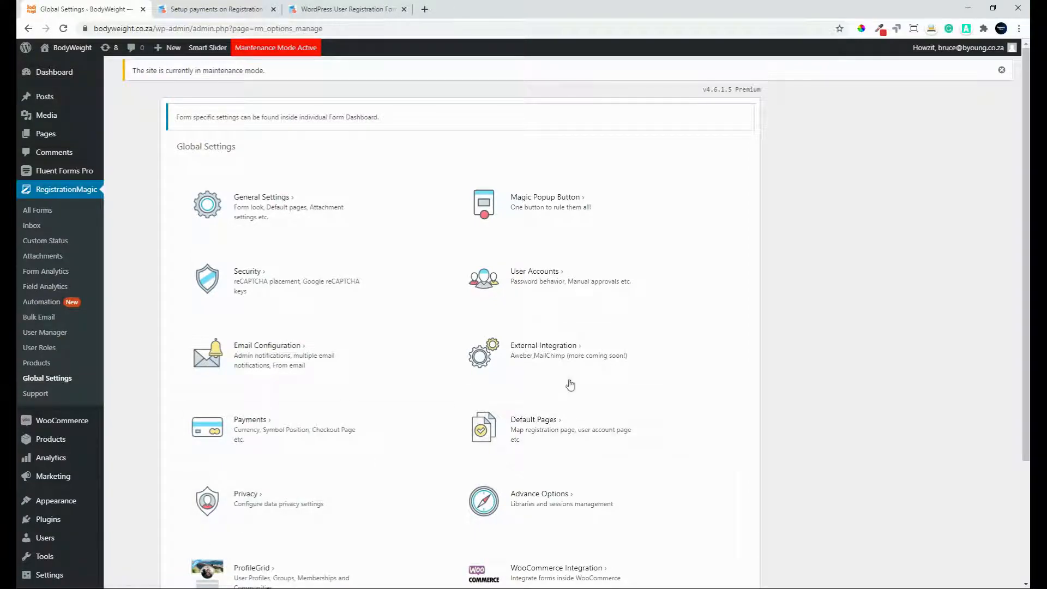
Check the MailChimp, Aweber and Dropbox options under External Integration, disabling each again, and leave without saving.
click(537, 352)
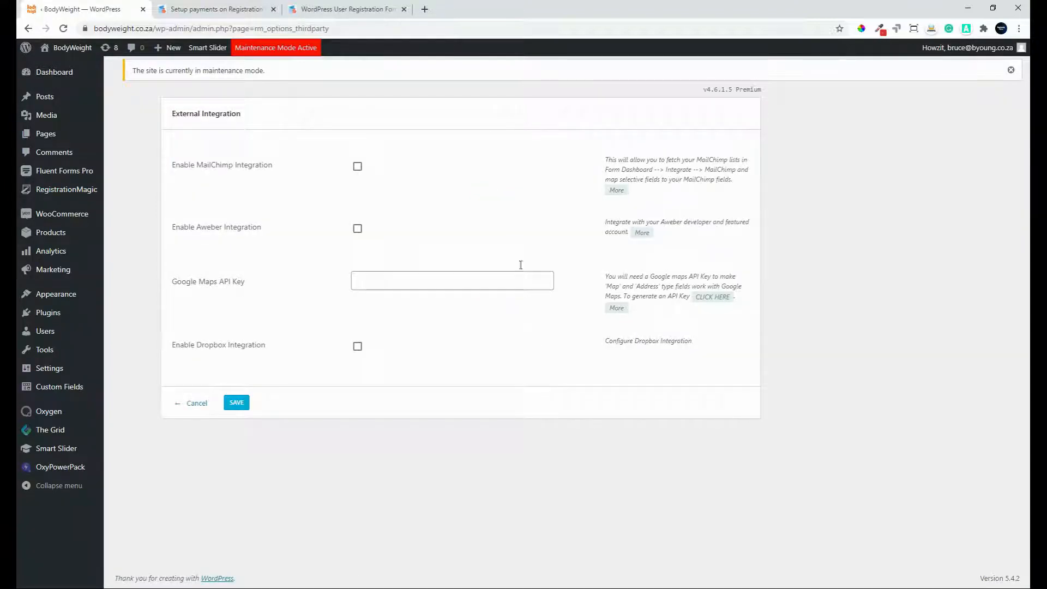
click(357, 167)
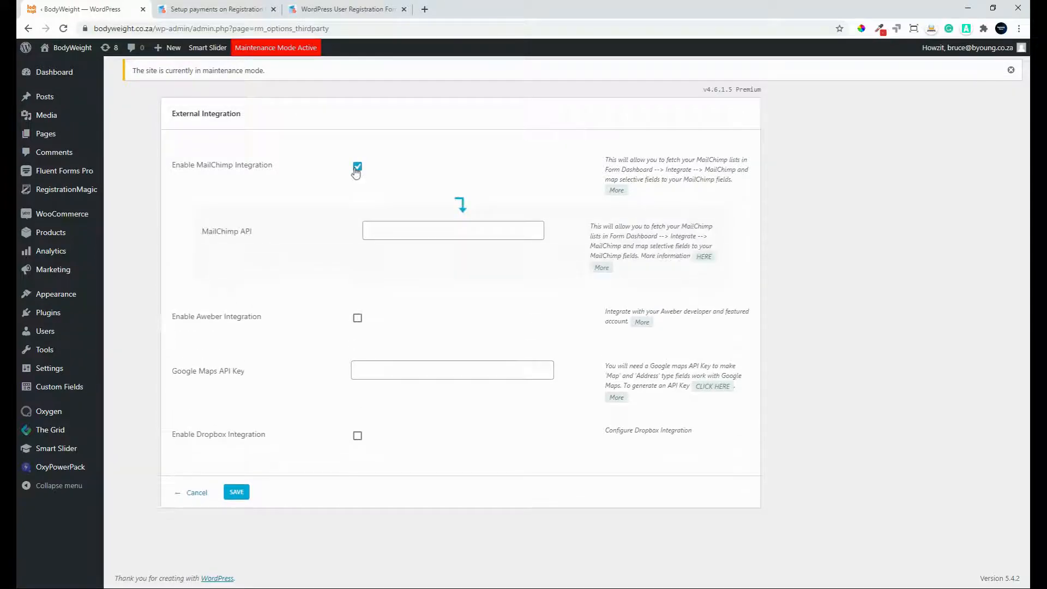
click(357, 167)
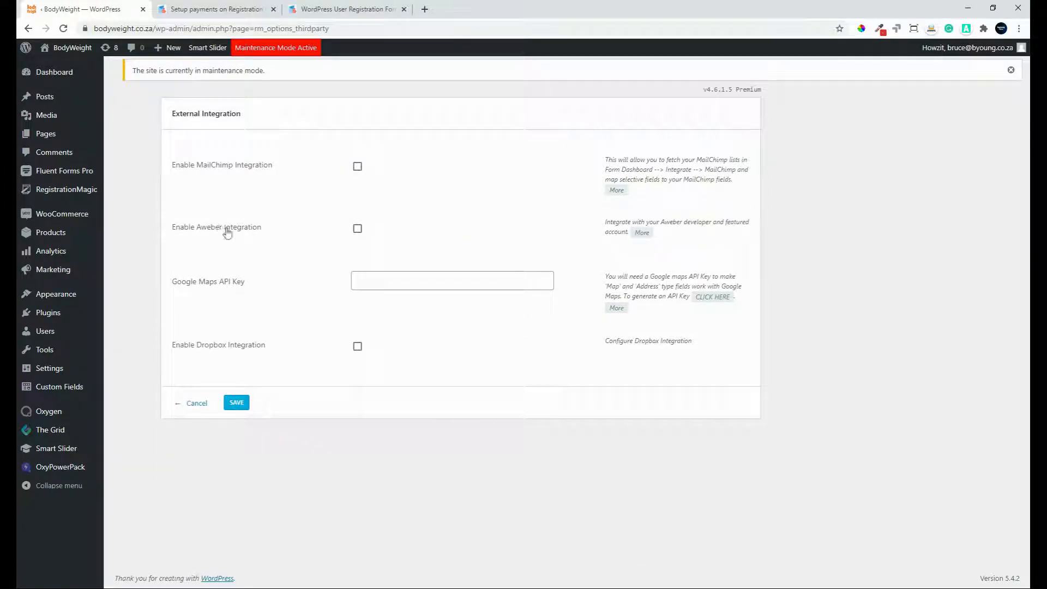
click(357, 229)
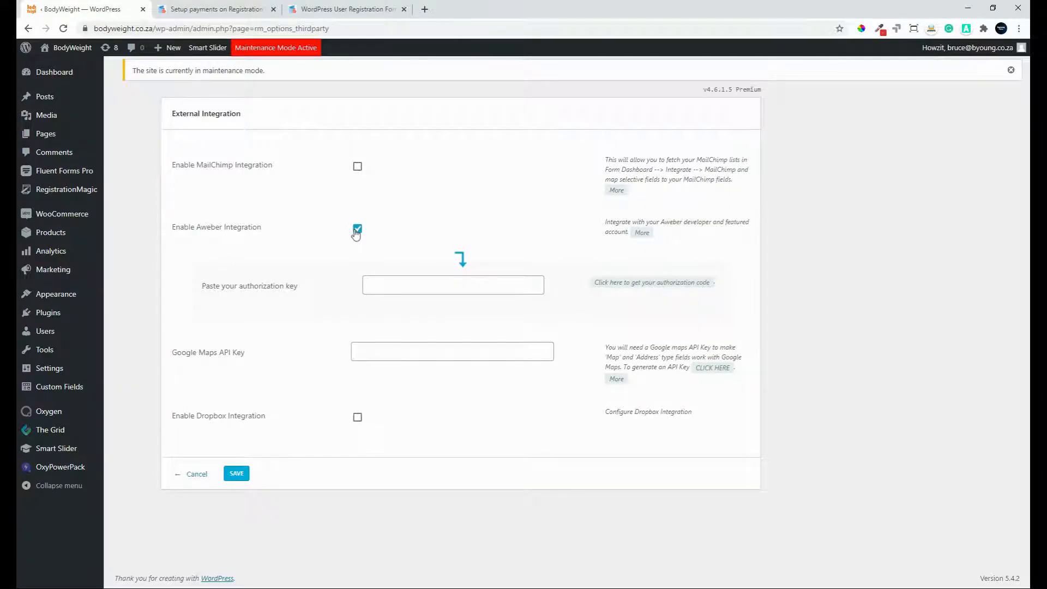
click(357, 229)
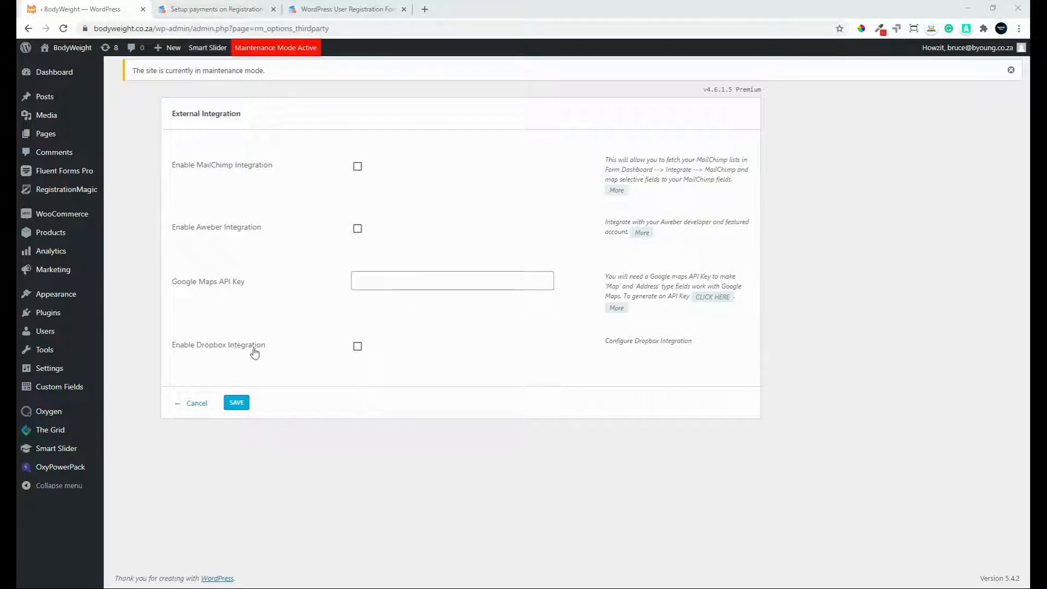
click(356, 348)
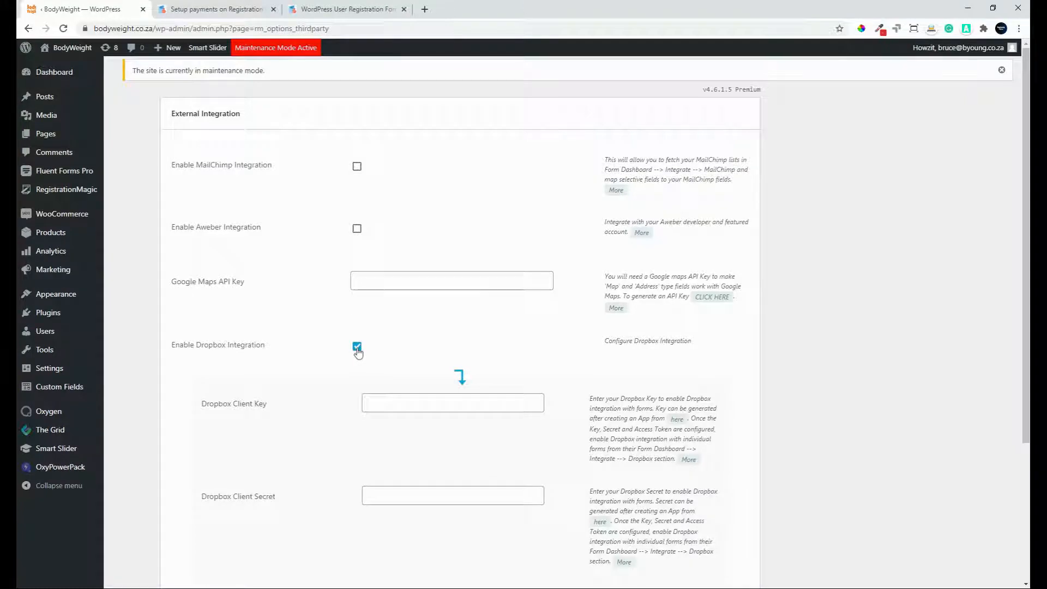
click(357, 347)
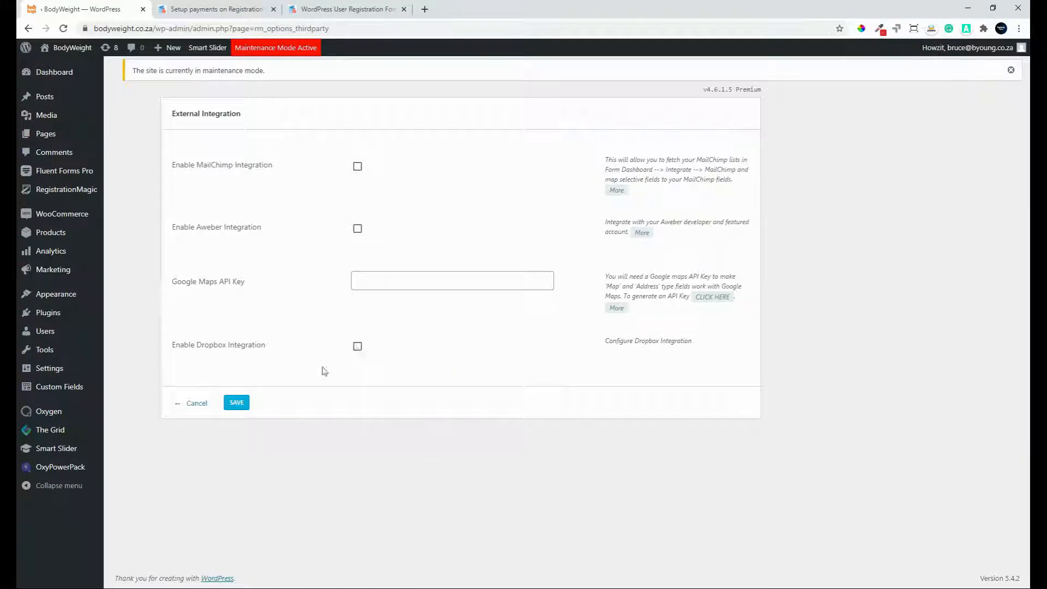
click(196, 404)
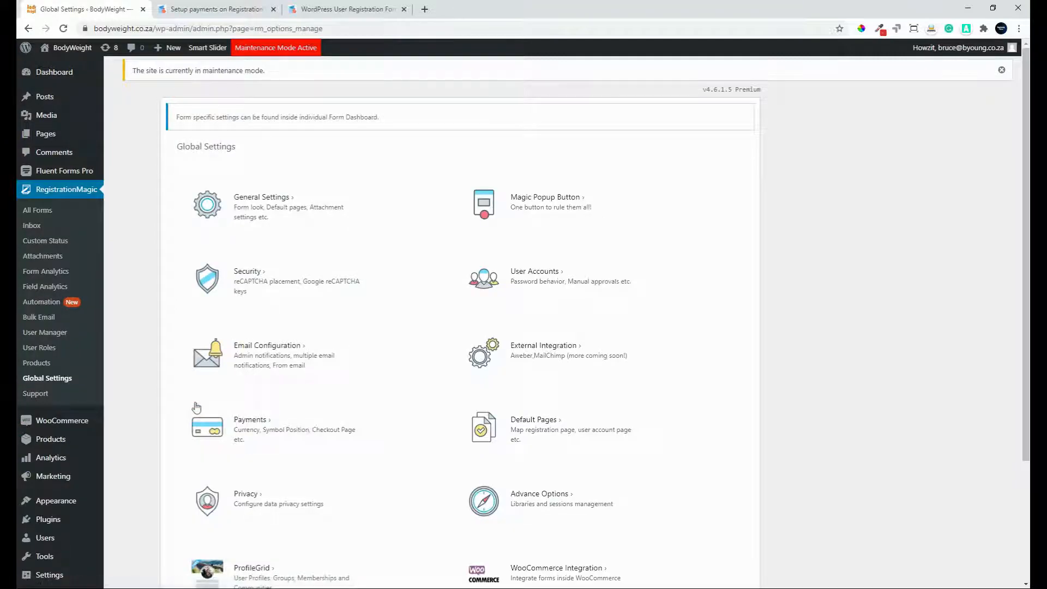
Open the Payments settings and check the PayPal and Stripe configuration fields, disabling both processors again.
click(259, 436)
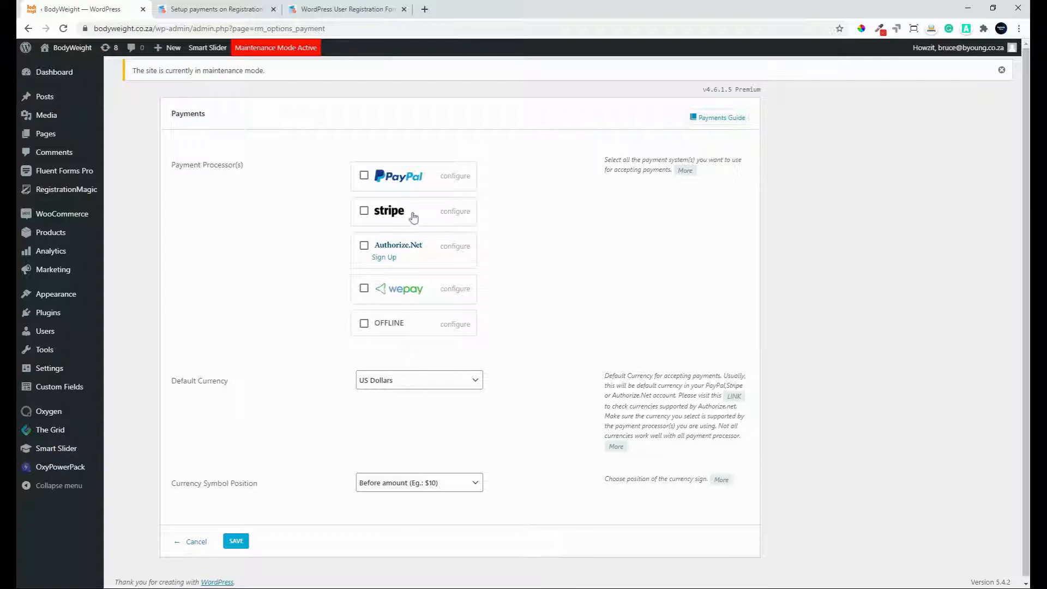
click(364, 176)
click(458, 177)
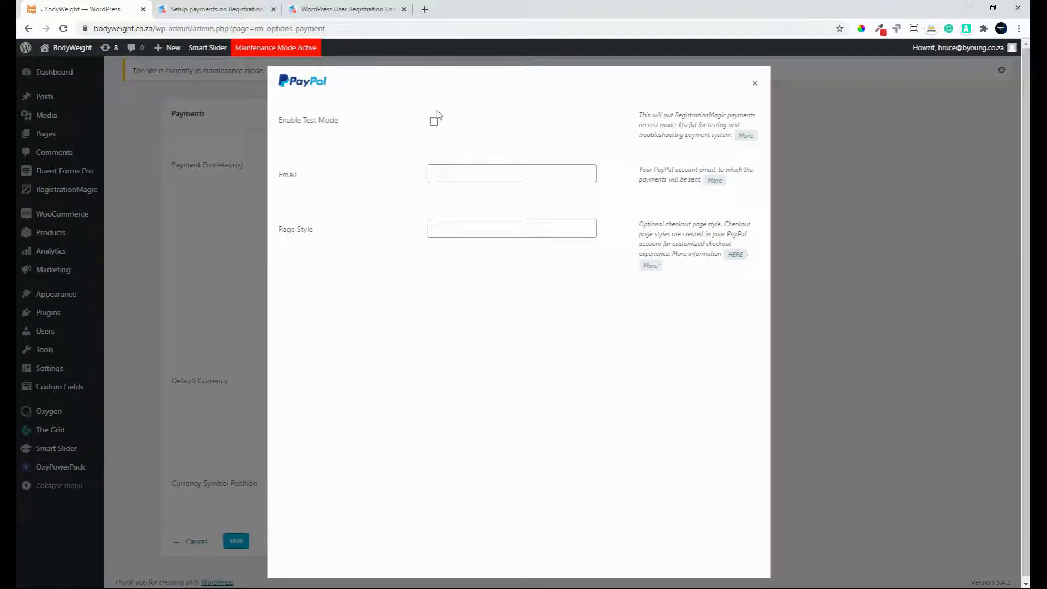
click(754, 83)
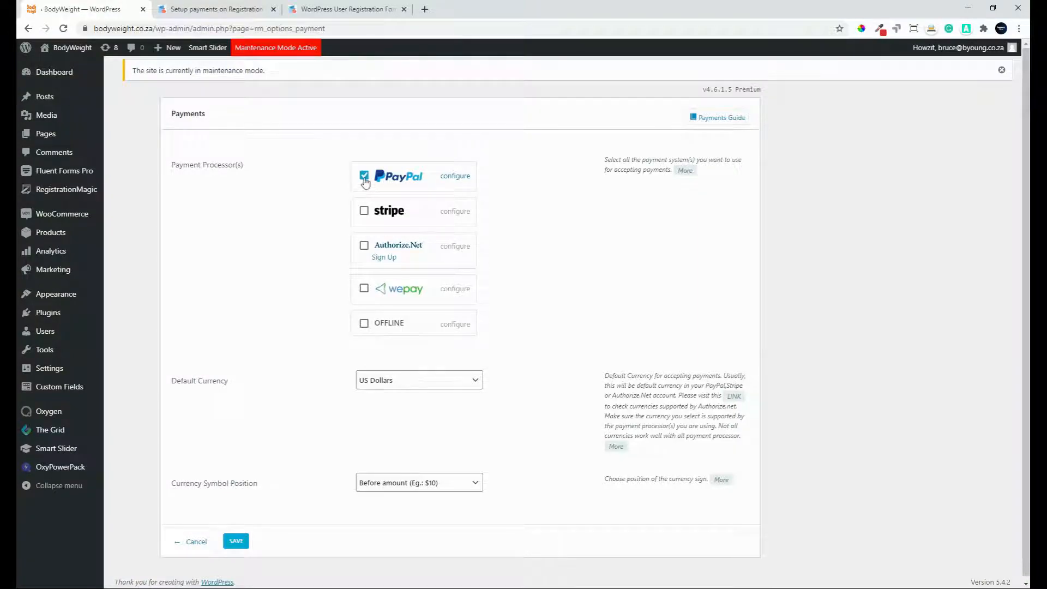
click(365, 211)
click(457, 212)
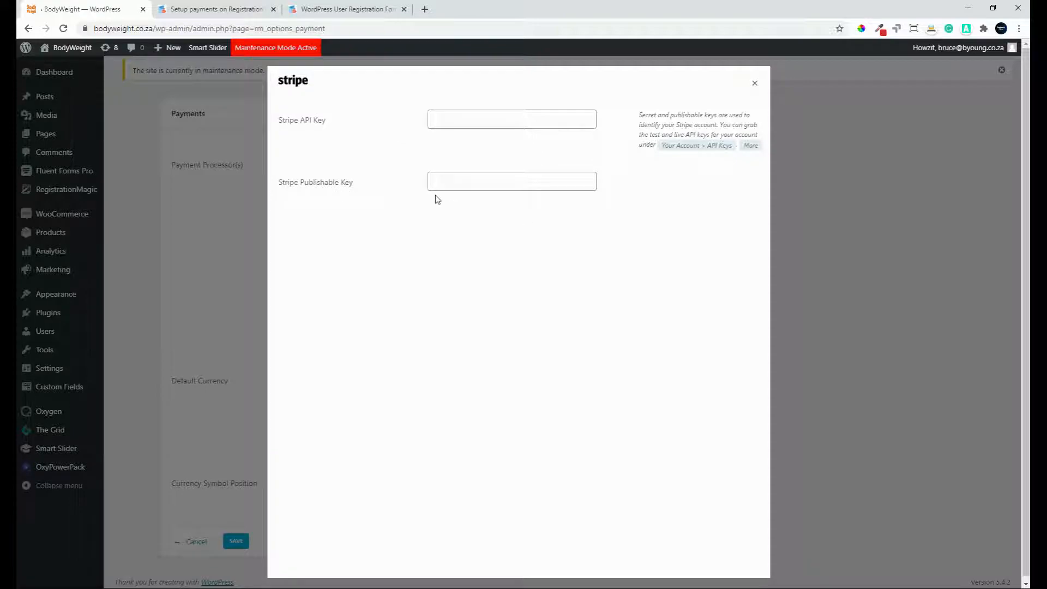
click(754, 83)
click(363, 175)
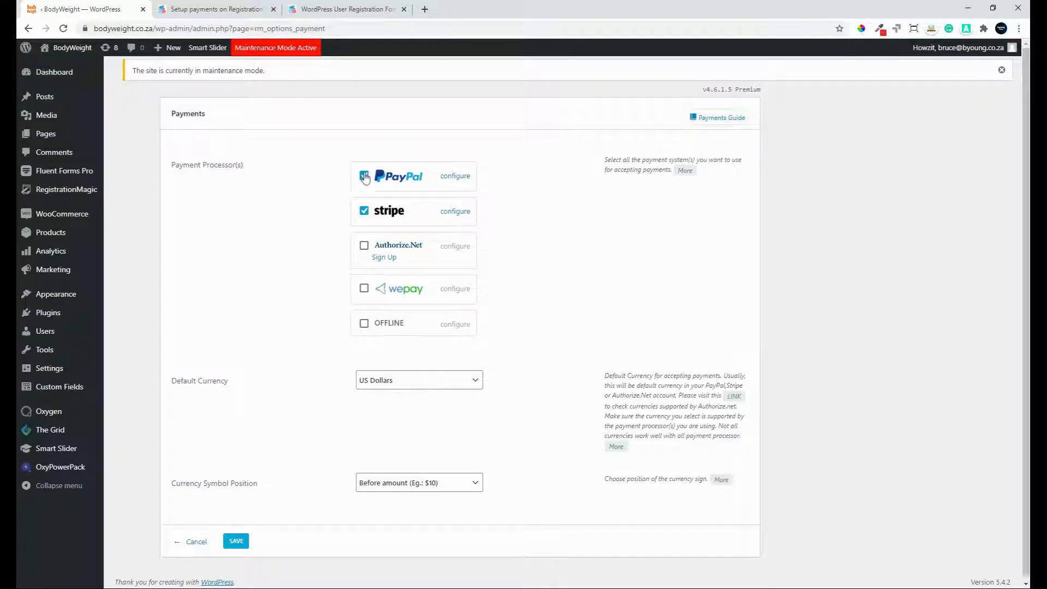
click(364, 211)
Check the email message configuration of the OFFLINE payment processor, and disable the processor again.
click(363, 323)
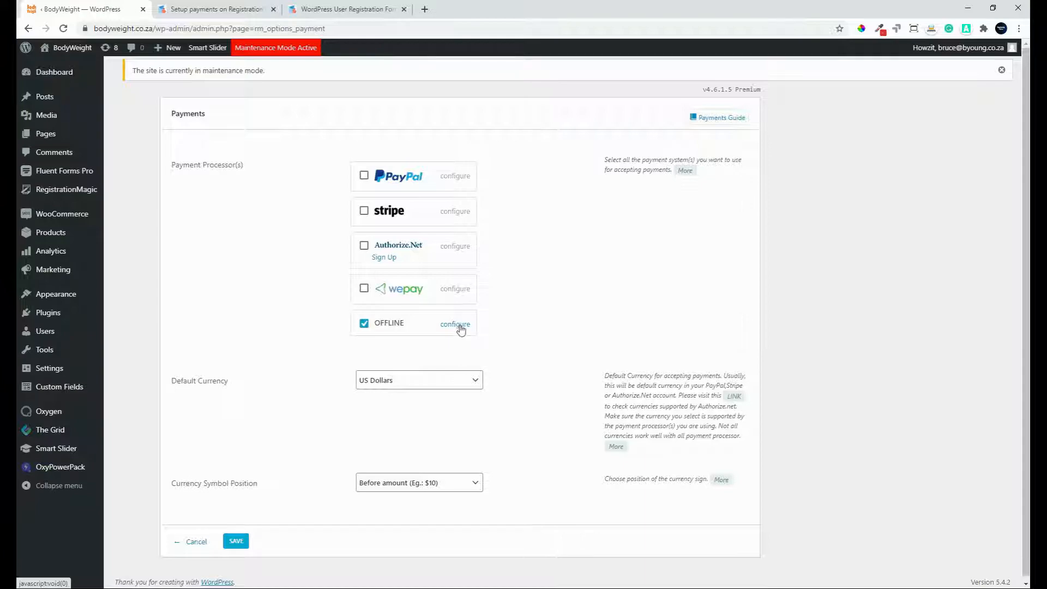
click(460, 326)
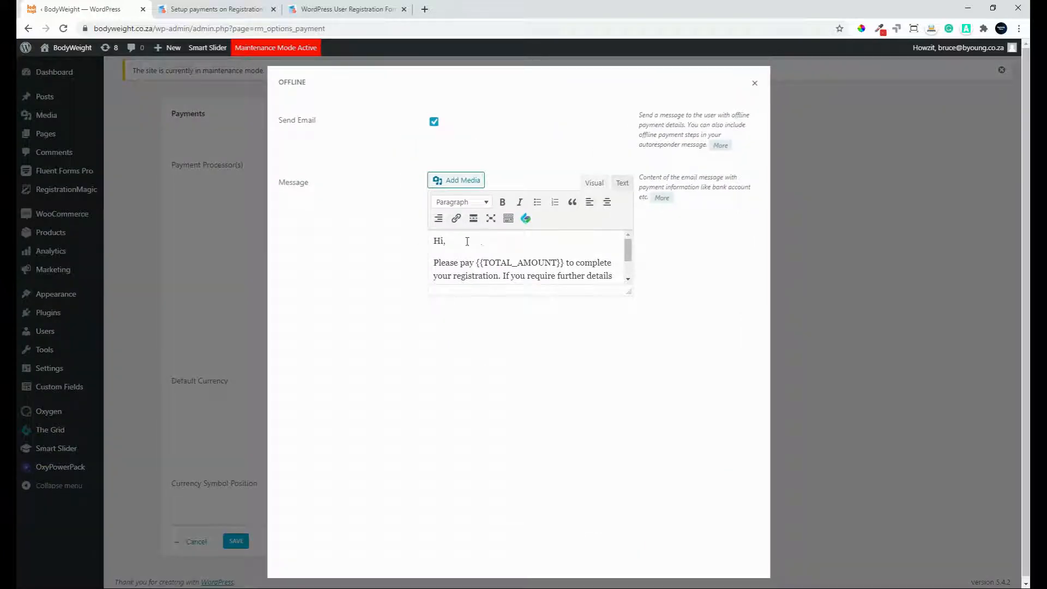
drag(629, 292, 639, 347)
key(Escape)
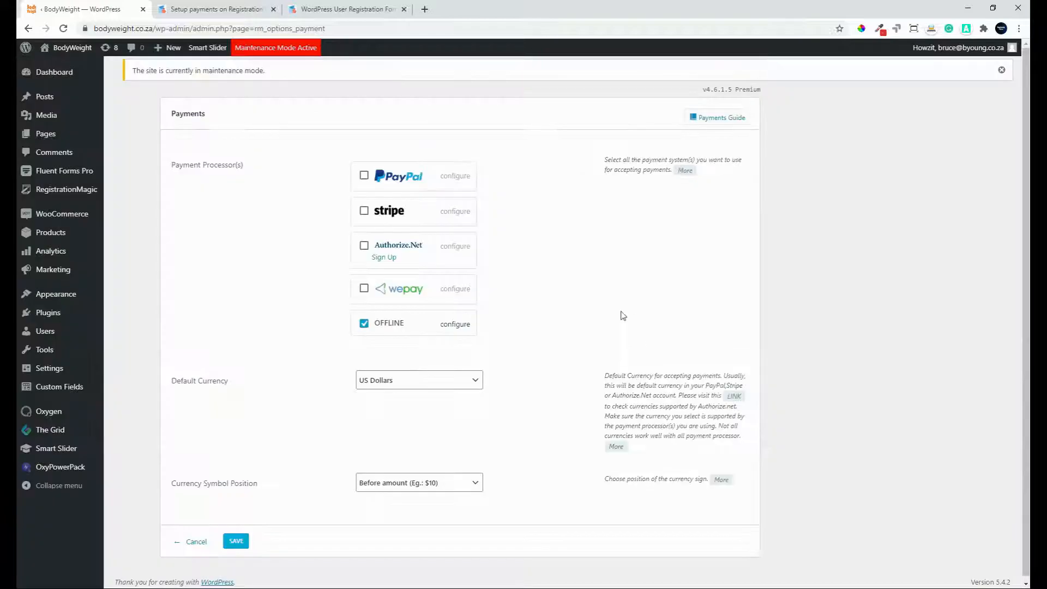
click(364, 324)
Review the available Default Currency options without changing the selection, and leave the Payments settings without saving.
scroll(313, 390, down, 1)
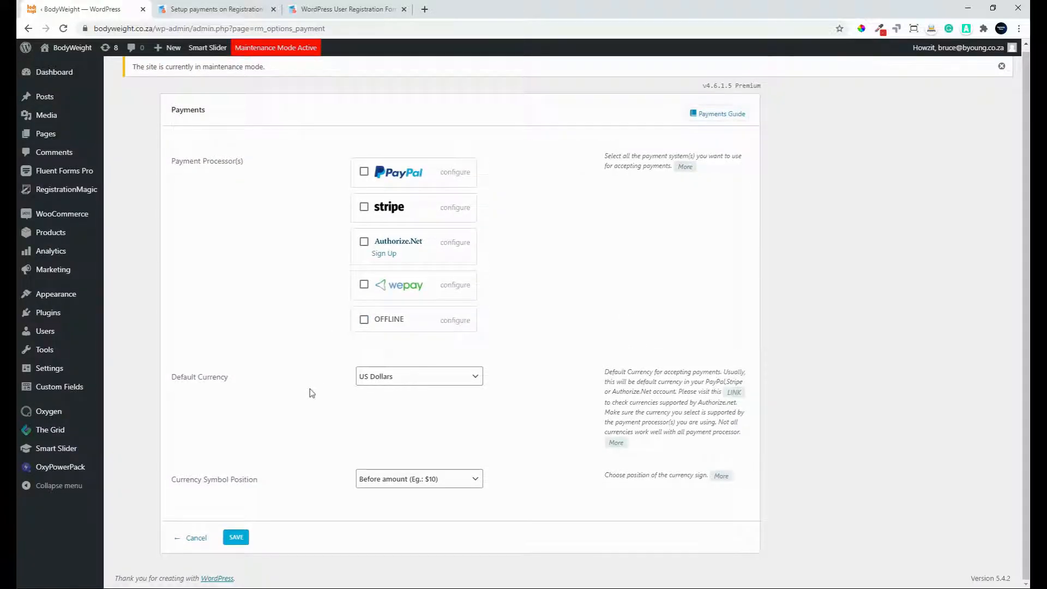
click(465, 377)
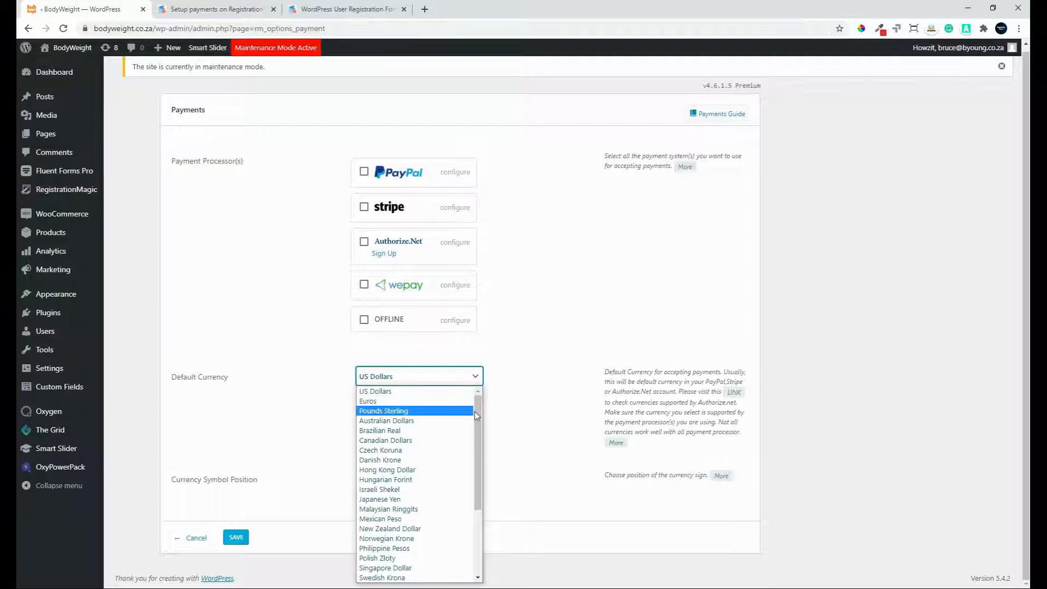
drag(479, 410, 476, 548)
click(531, 449)
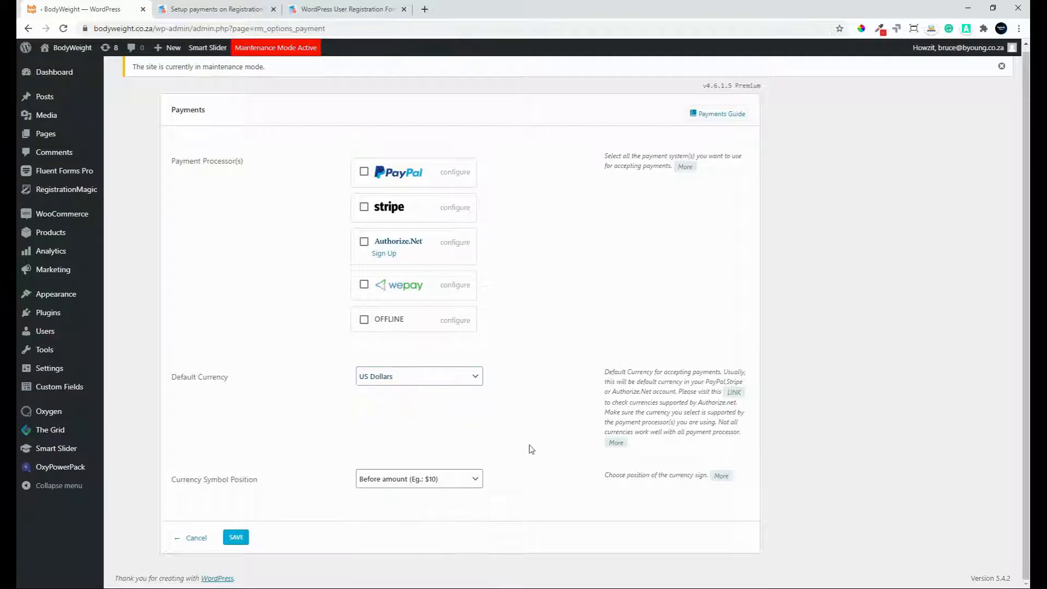
click(194, 540)
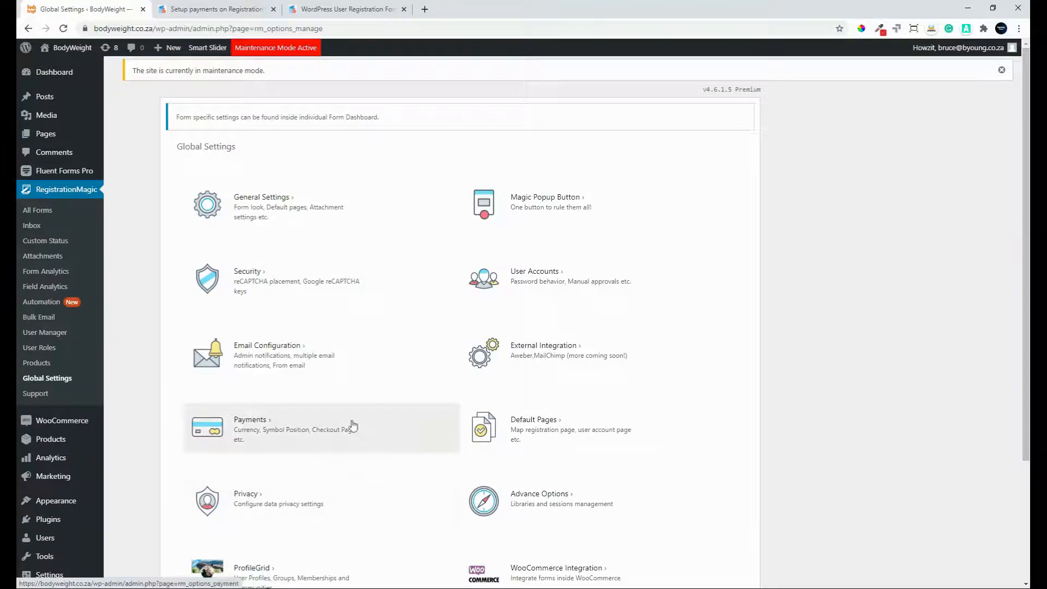
Open Default Pages, check the page choices for the registration and user account pages, and leave without saving.
scroll(354, 425, down, 2)
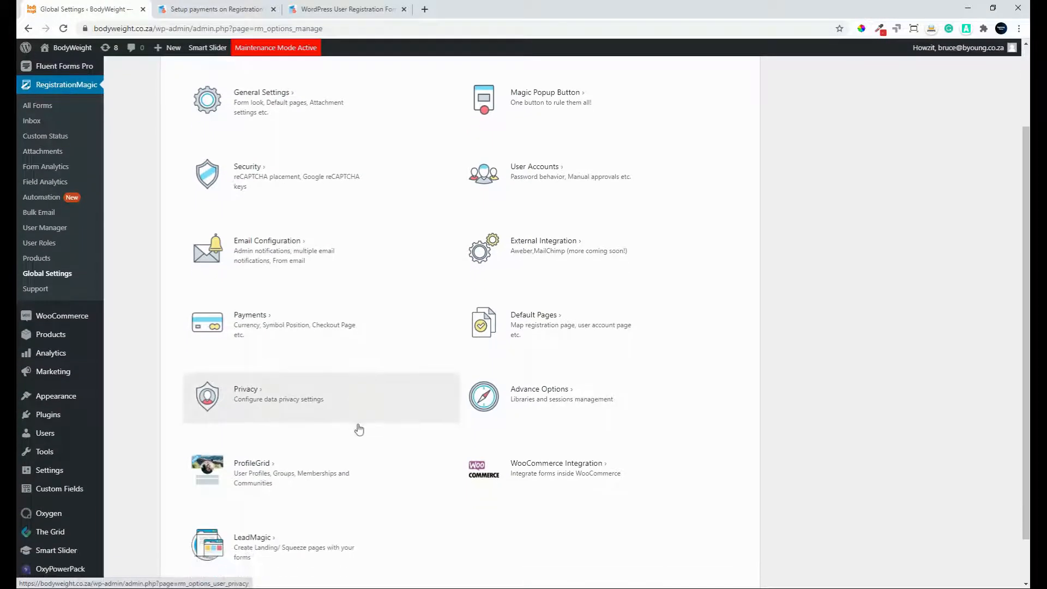
scroll(359, 430, down, 1)
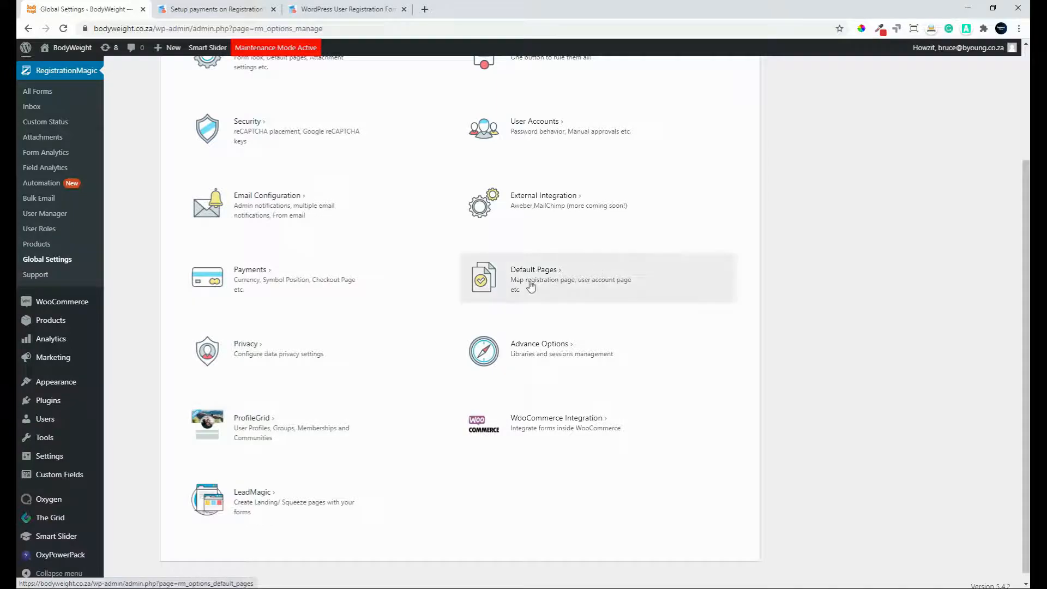
click(488, 287)
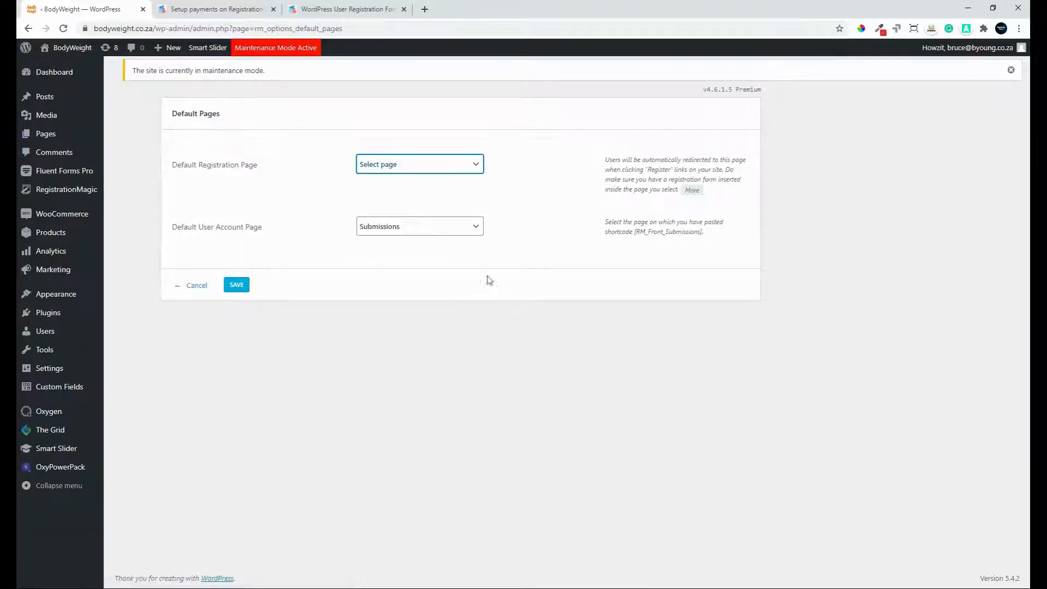
click(399, 169)
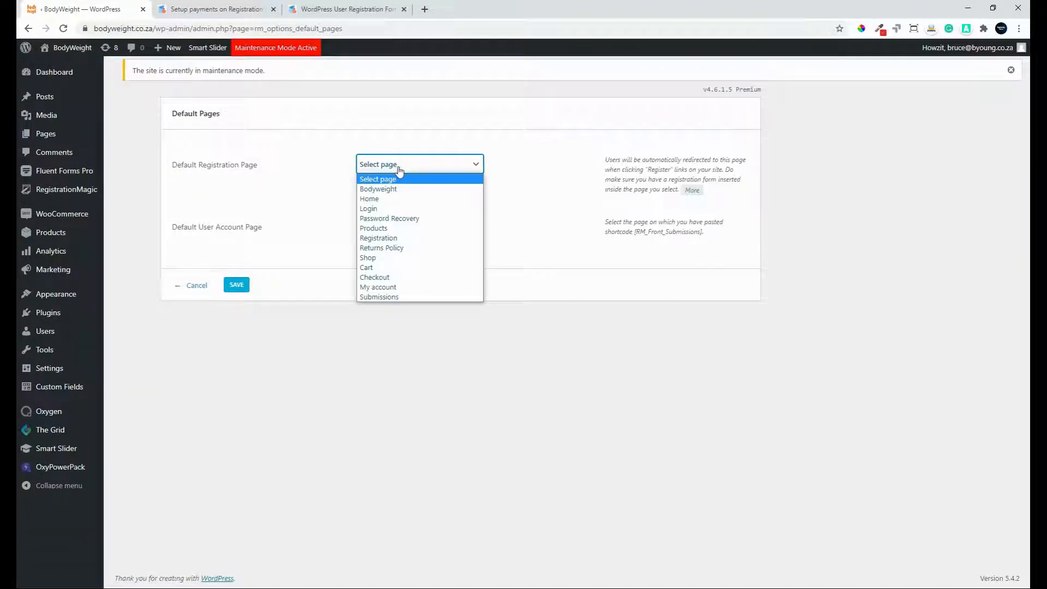
click(399, 171)
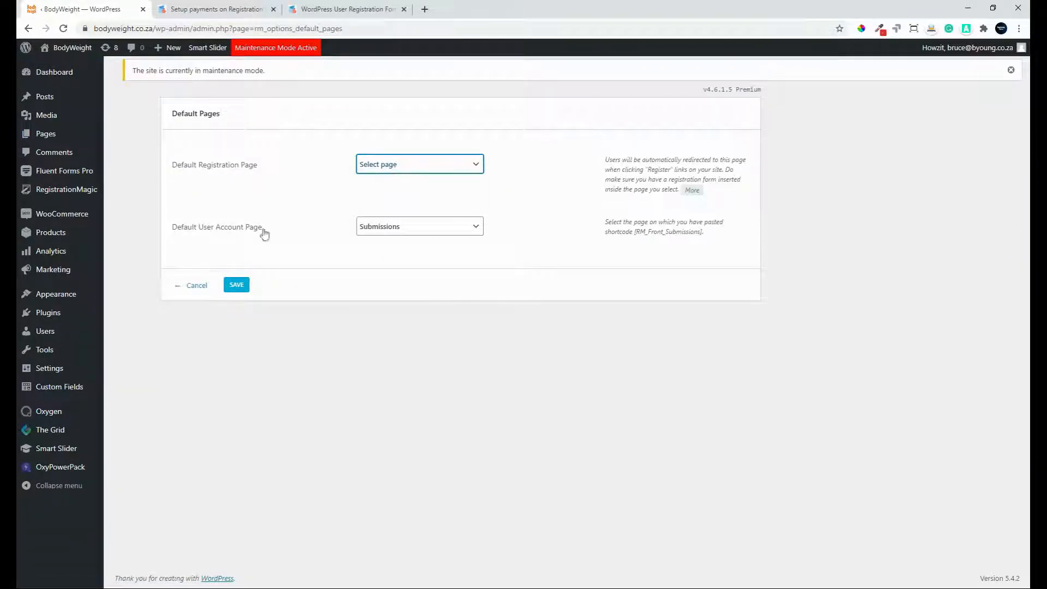
click(394, 228)
click(396, 229)
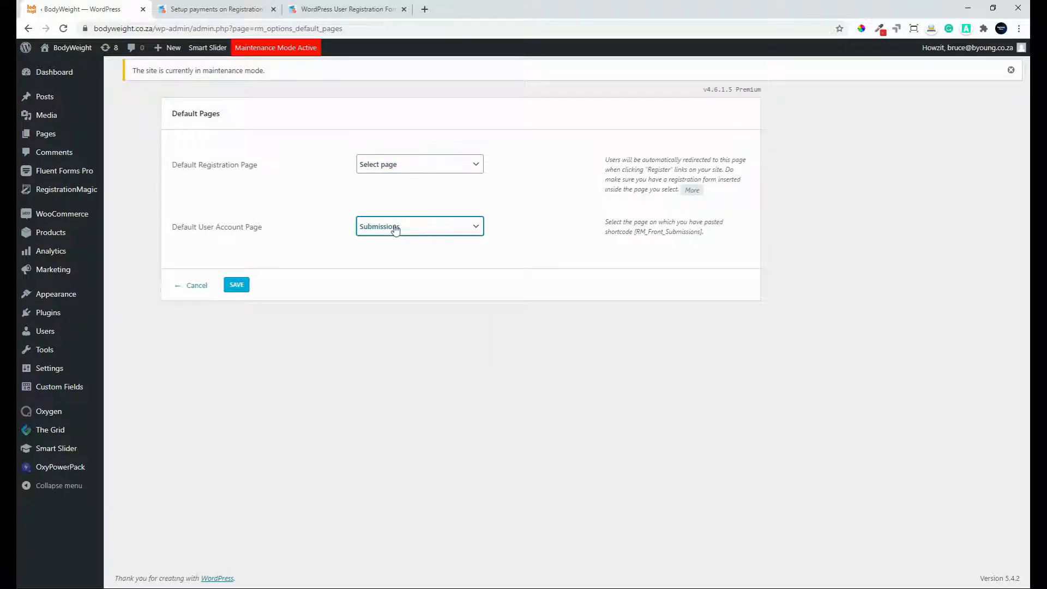
click(195, 288)
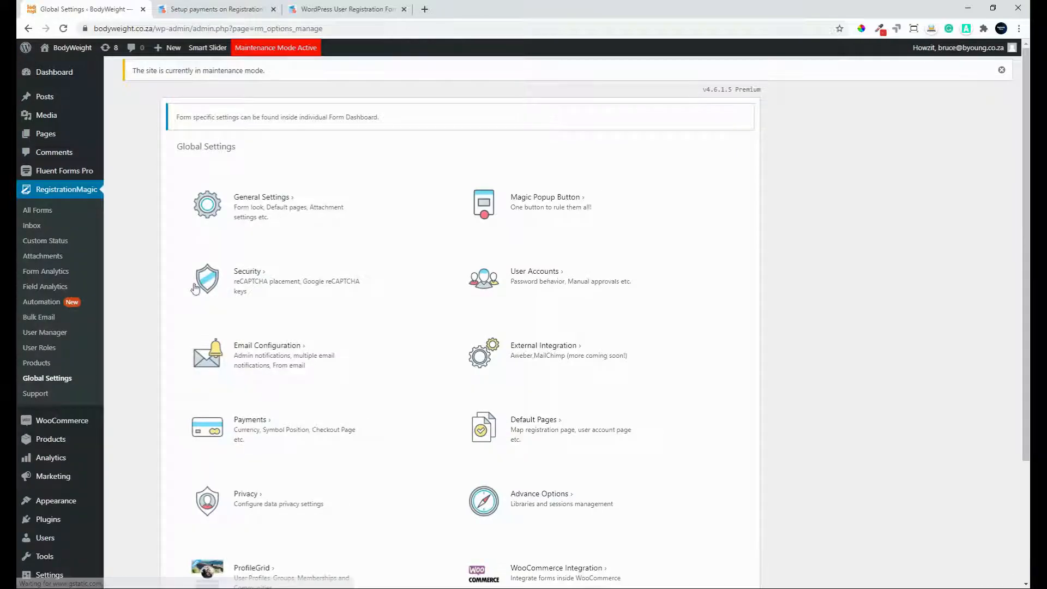
Review the default registration form, cart and role assignment options of the WooCommerce Integration, and leave without saving.
scroll(259, 397, down, 3)
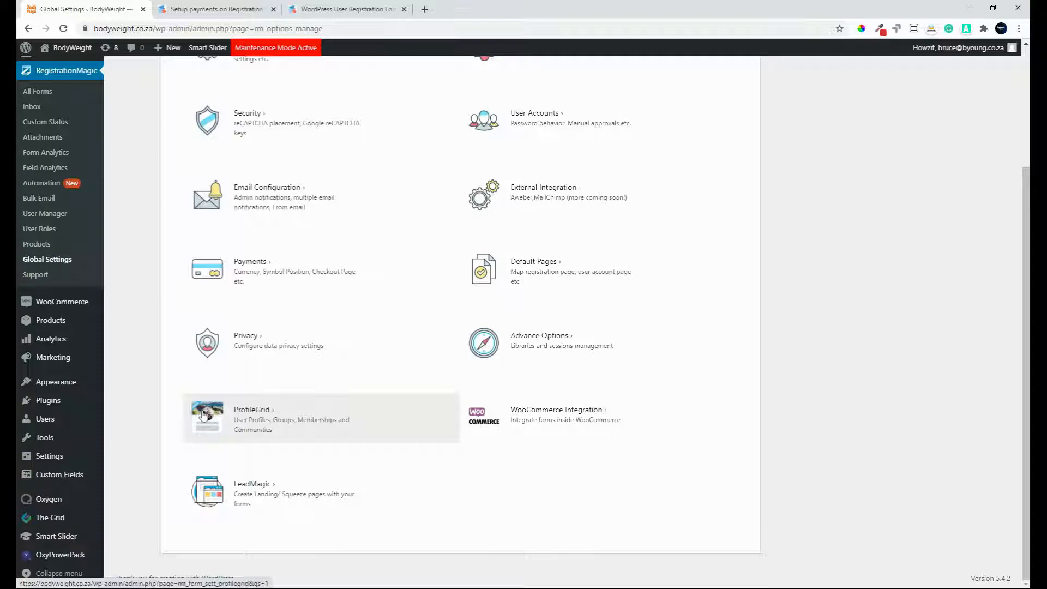
click(582, 418)
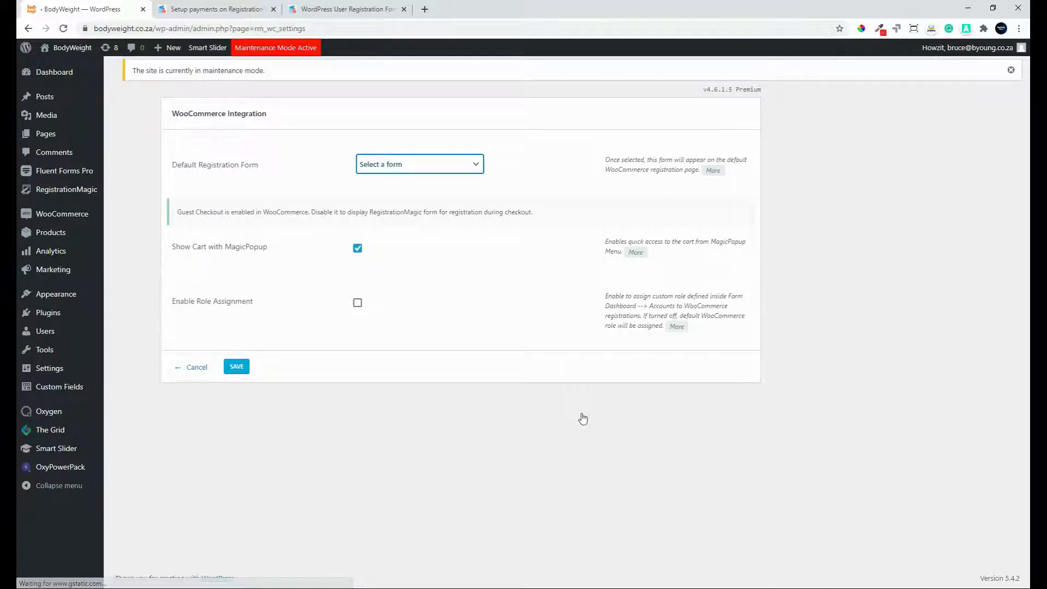
click(462, 170)
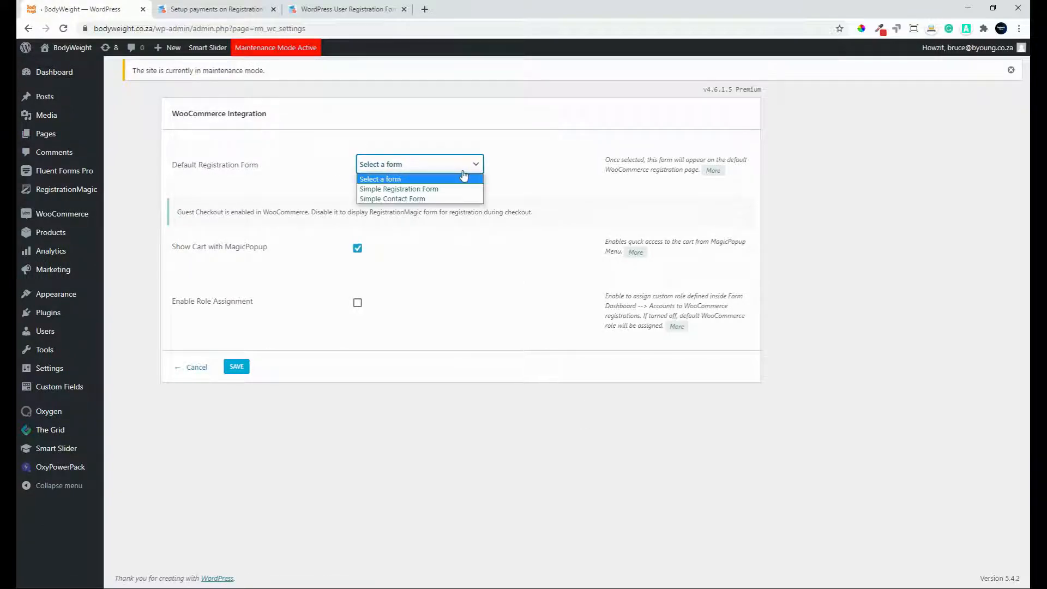
click(520, 185)
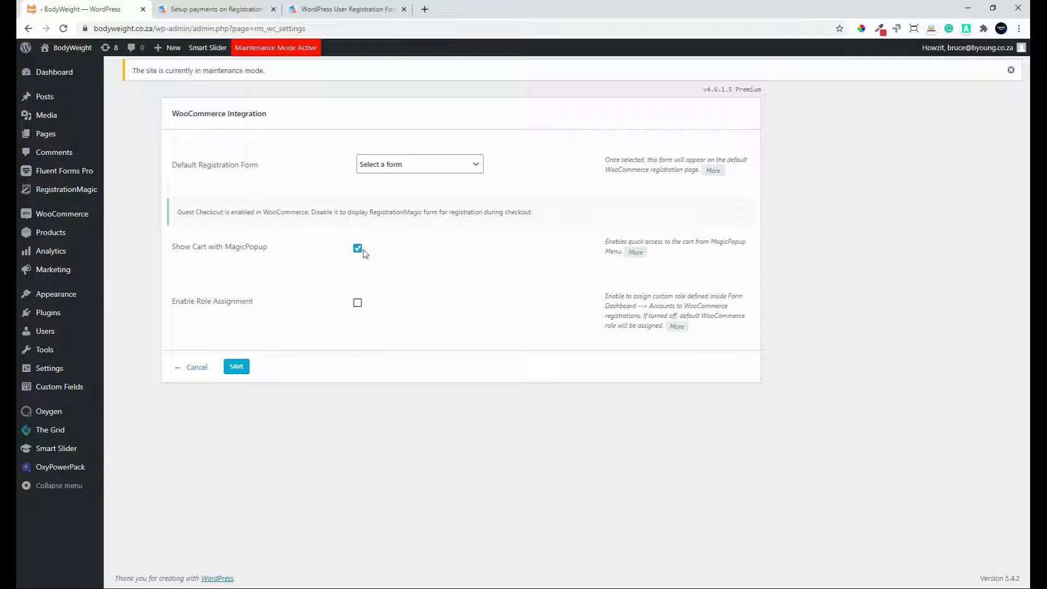
click(359, 304)
click(358, 304)
click(200, 367)
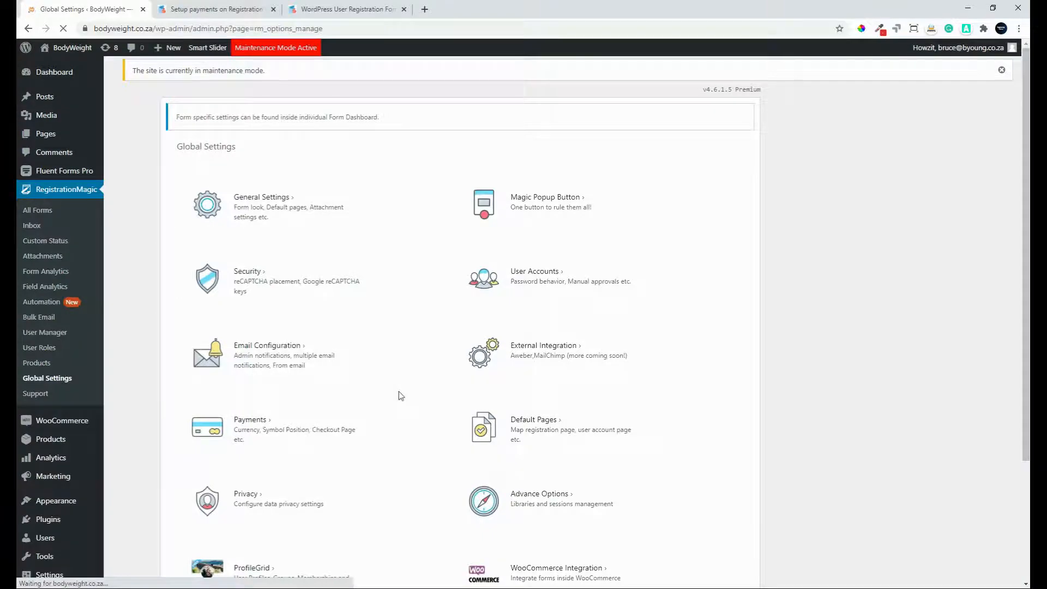
Look over the remaining Global Settings entries as far as LeadMagic.
scroll(408, 419, down, 2)
scroll(410, 416, down, 2)
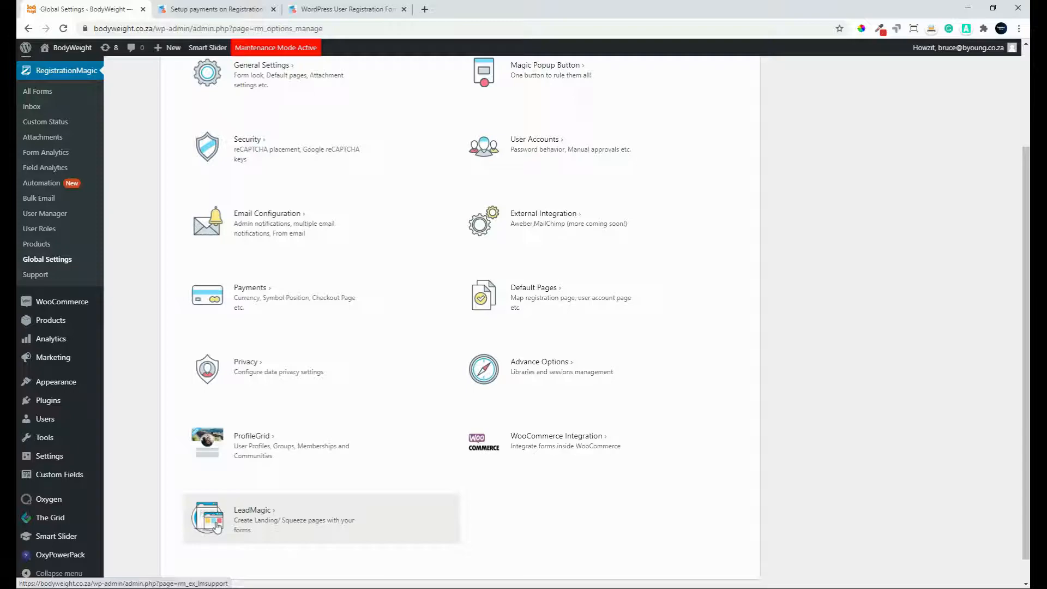
Open the plugin's Support page and look over its Guides, Useful Links, Contact Us and Frequently Asked Questions sections.
click(47, 279)
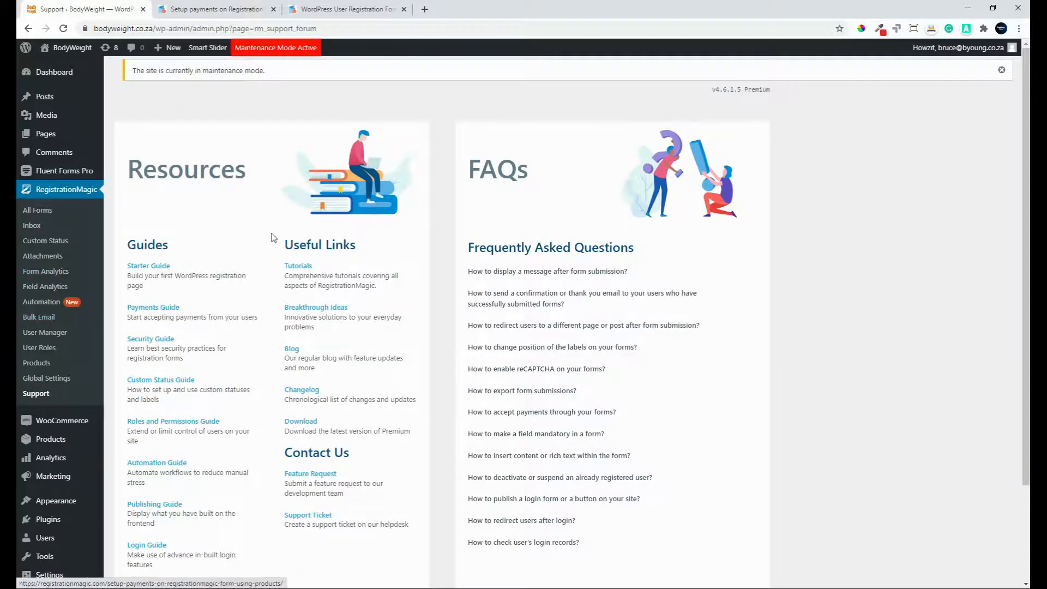
scroll(260, 272, down, 1)
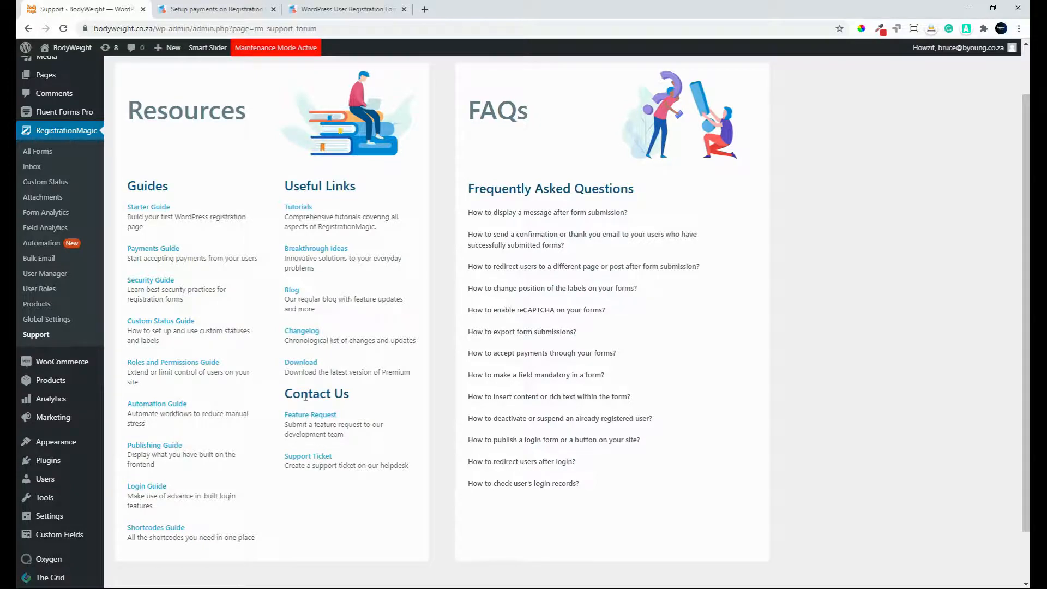
scroll(306, 397, up, 1)
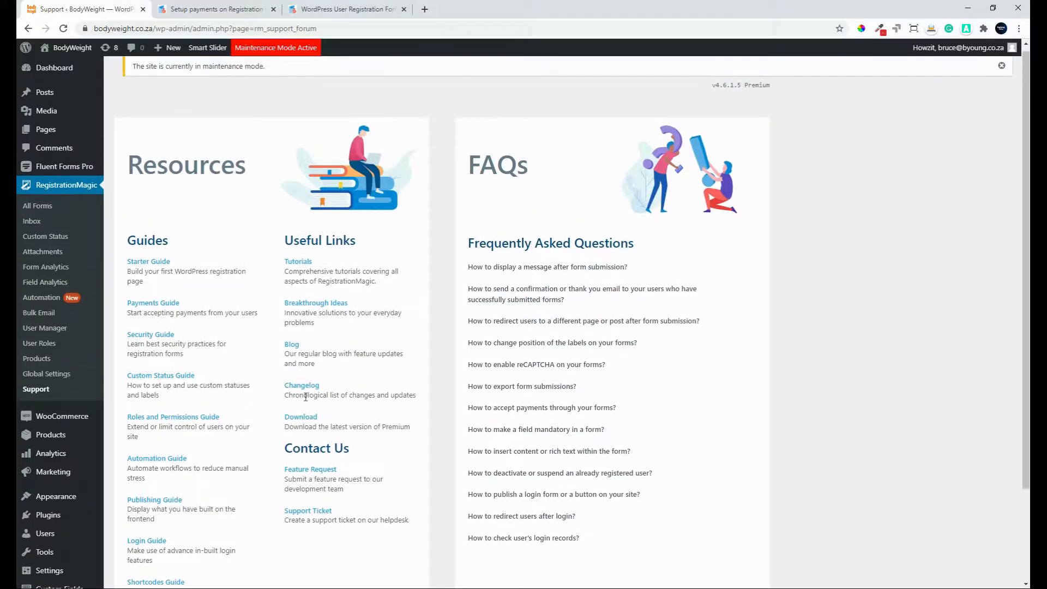
Open the FAQ article on redirecting users to a different page or post after form submission, skim it, and close it.
click(519, 322)
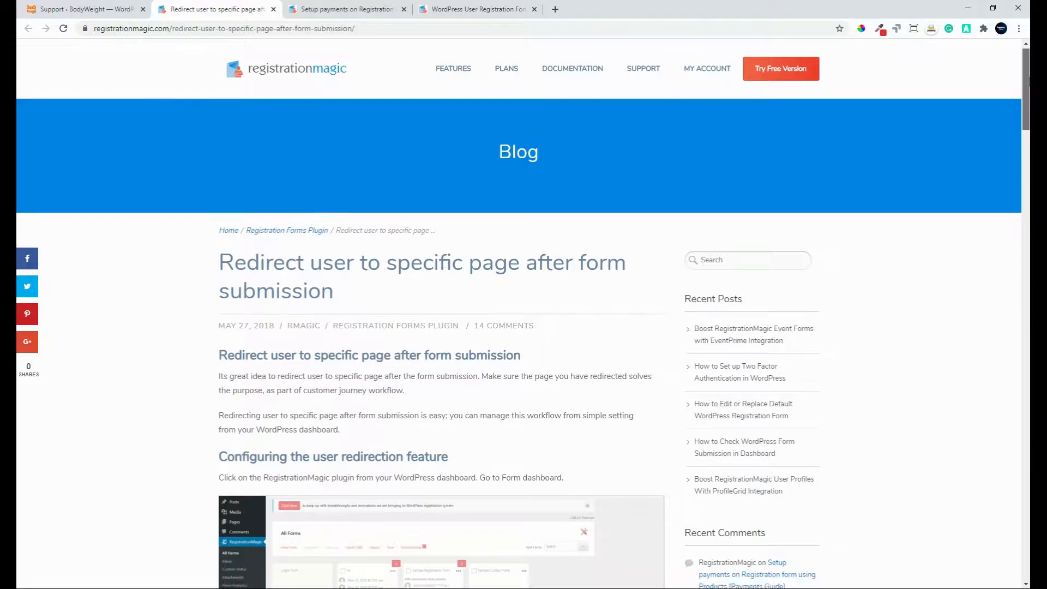
drag(1025, 79, 605, 91)
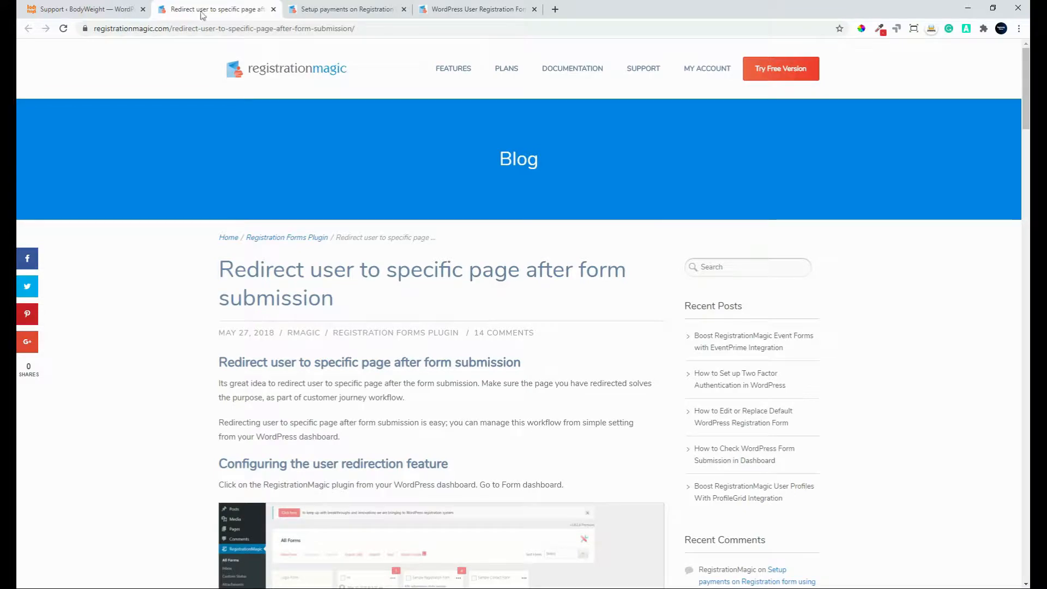
click(274, 9)
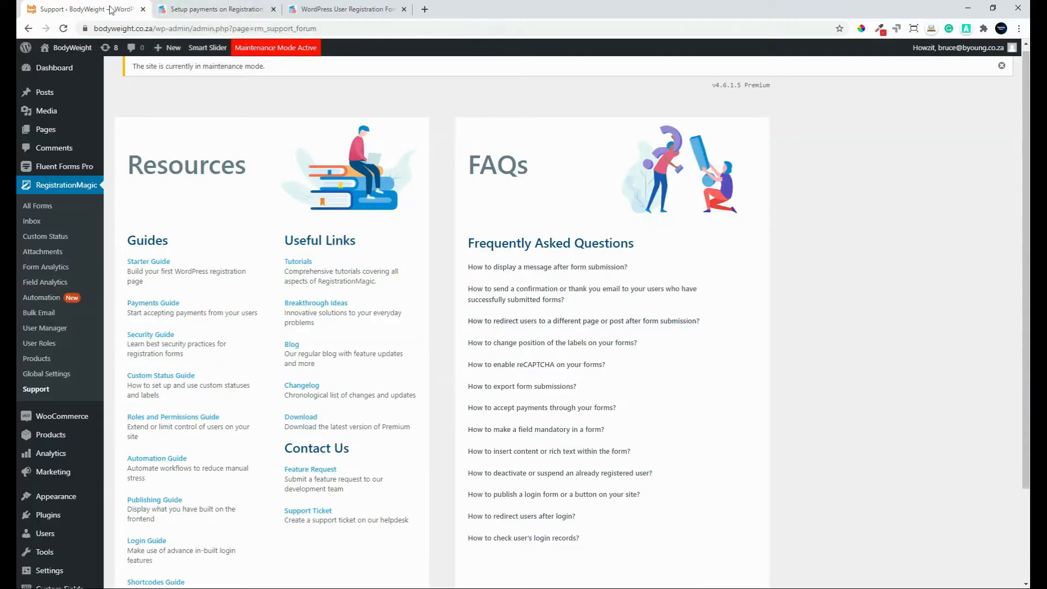
Return to the All Forms overview of RegistrationMagic.
click(38, 206)
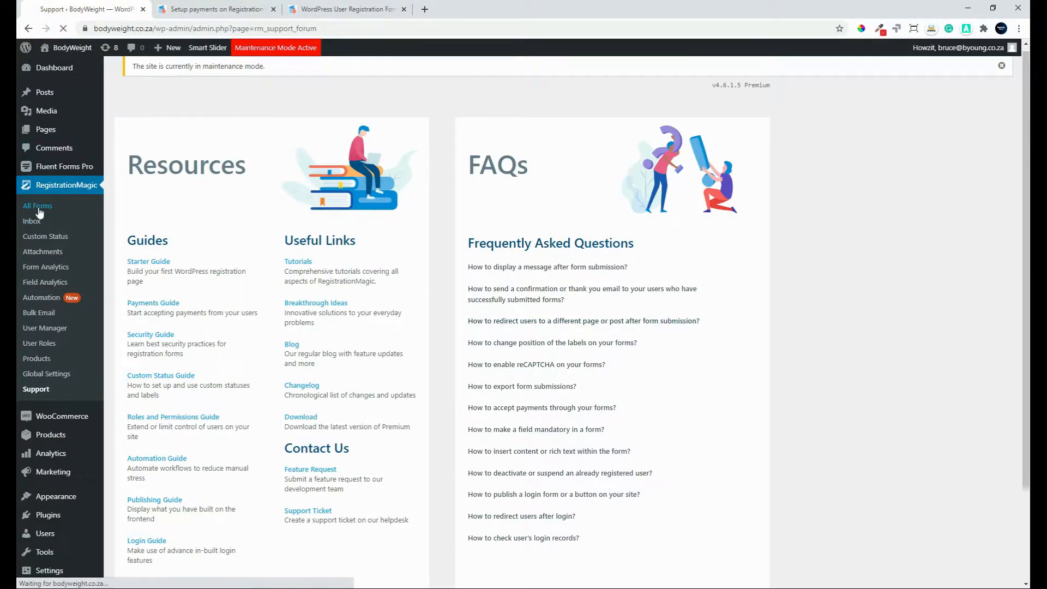